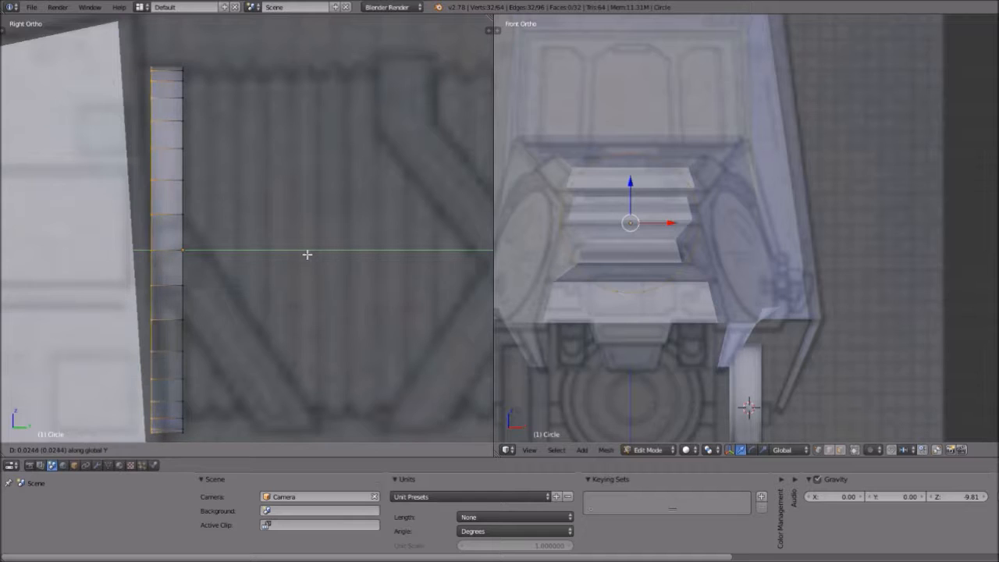
Step: Extend the cylinder along Y toward the hull and select the edge ring at its opposite end
click(302, 254)
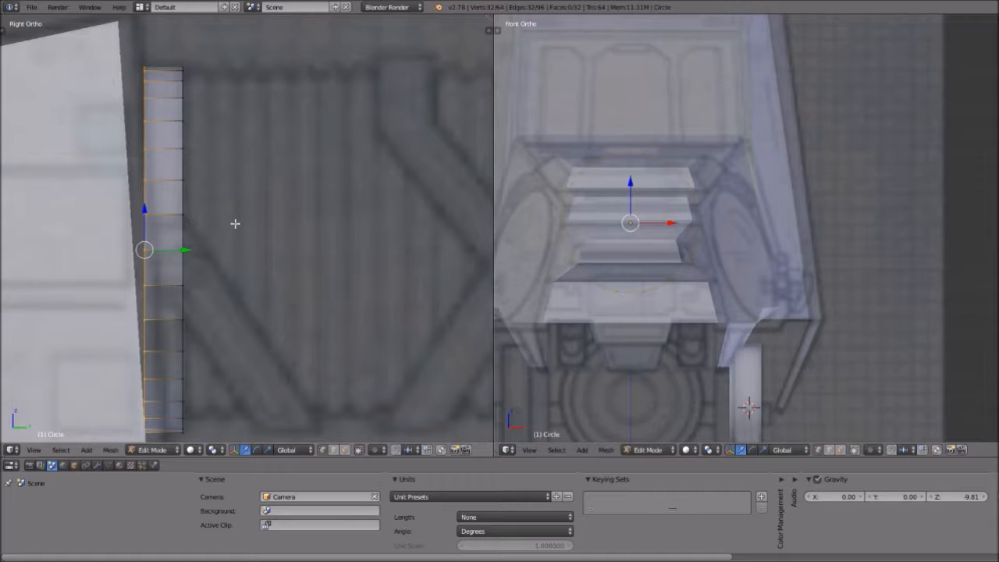
scroll(235, 222, down, 1)
key(a)
key(b)
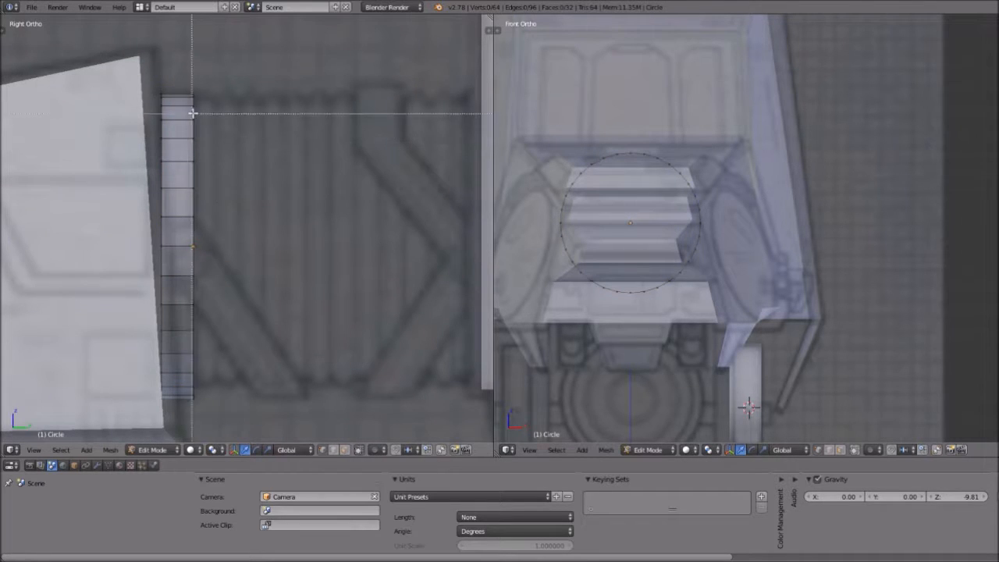
drag(186, 86, 234, 421)
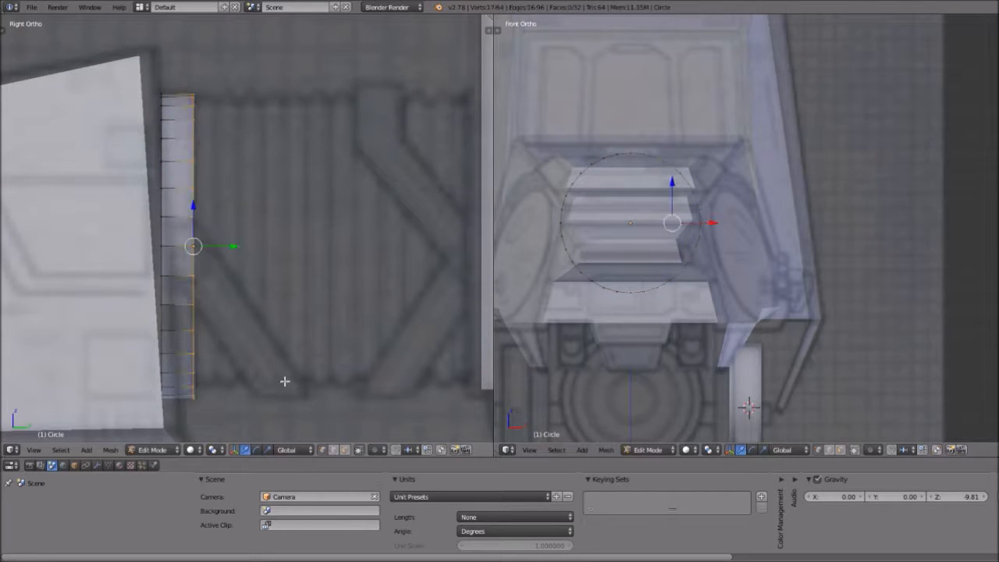
Step: Extrude the selected end ring in place and scale it inward to about 0.95
scroll(267, 385, up, 2)
scroll(299, 391, down, 1)
key(e)
key(s)
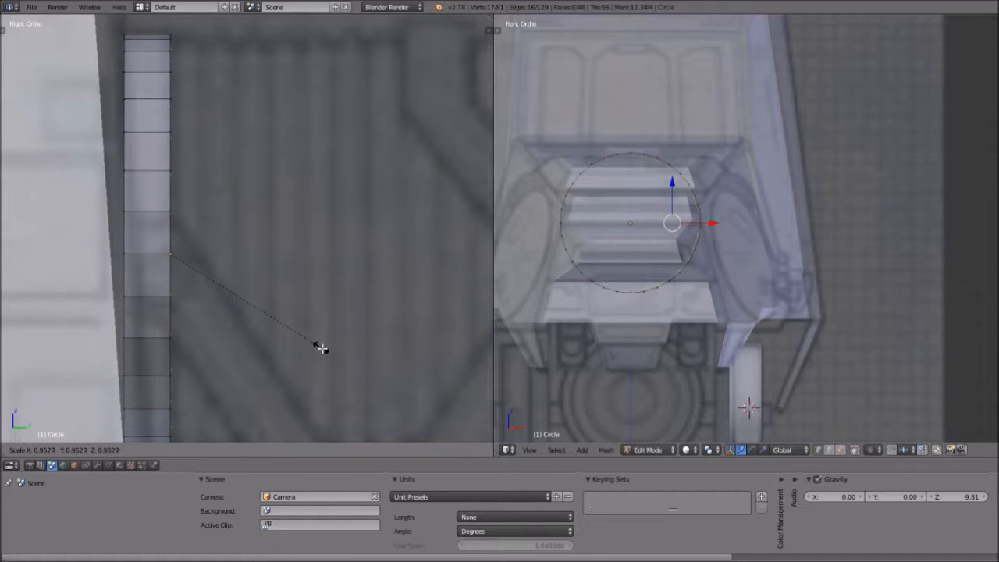
click(323, 349)
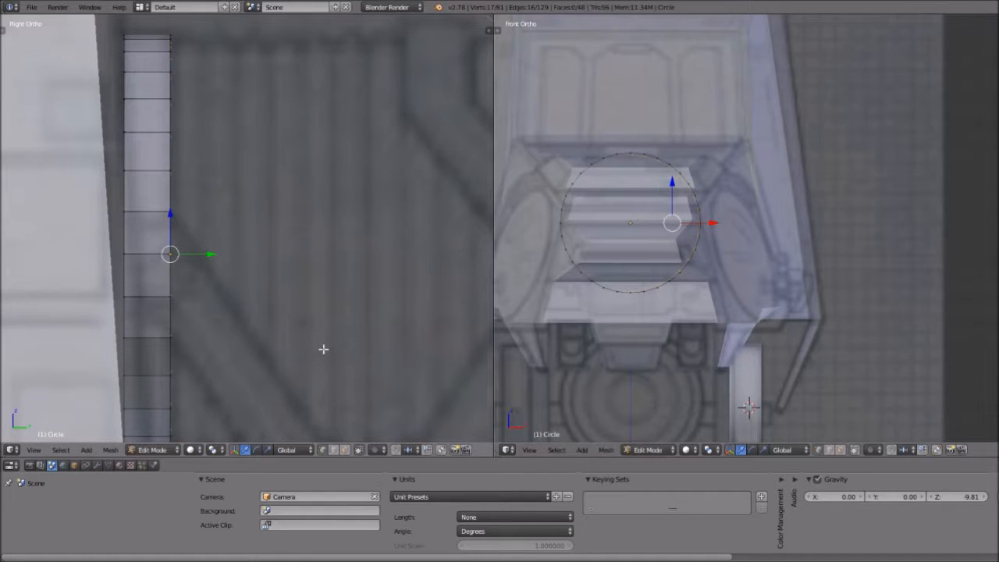
Step: Extrude the inset ring along Y away from the hull and scale it outward to form the first ridge
key(e)
key(y)
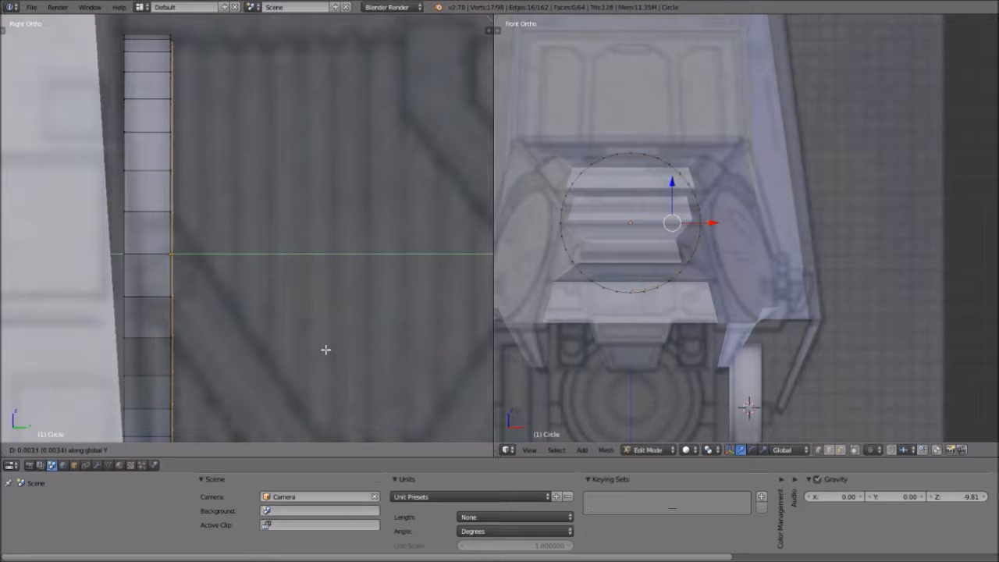
click(324, 349)
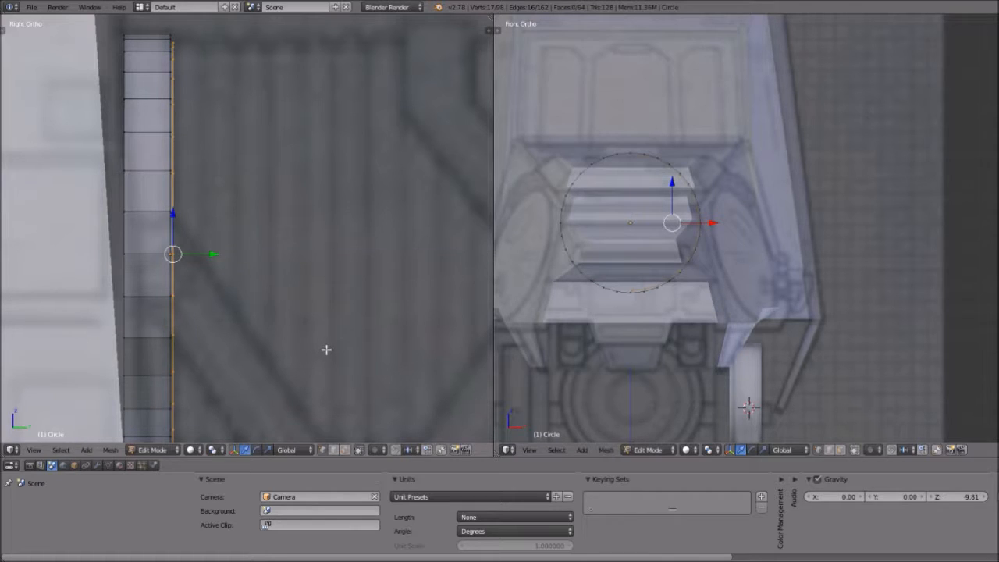
key(e)
key(y)
click(276, 363)
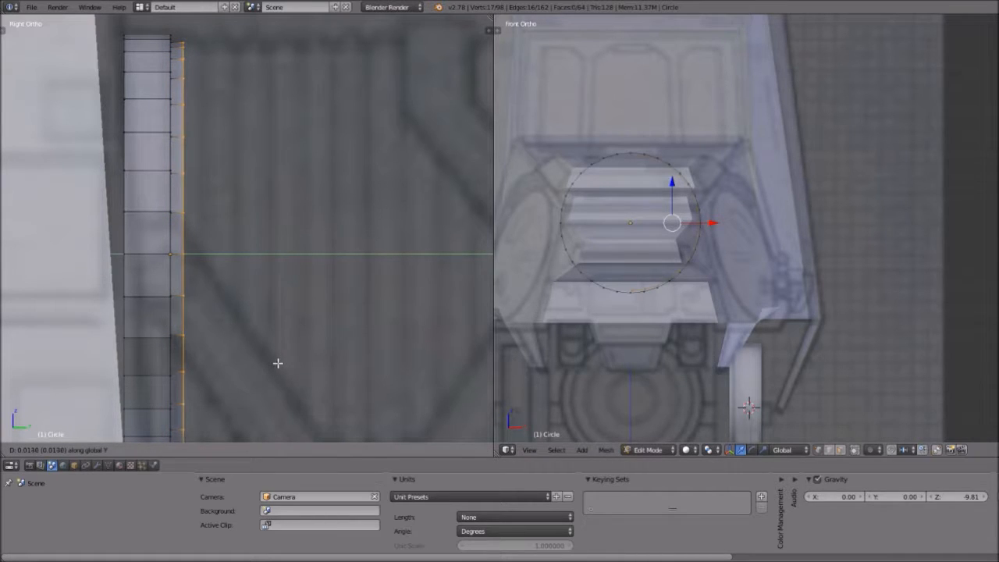
key(s)
click(294, 362)
scroll(297, 334, down, 3)
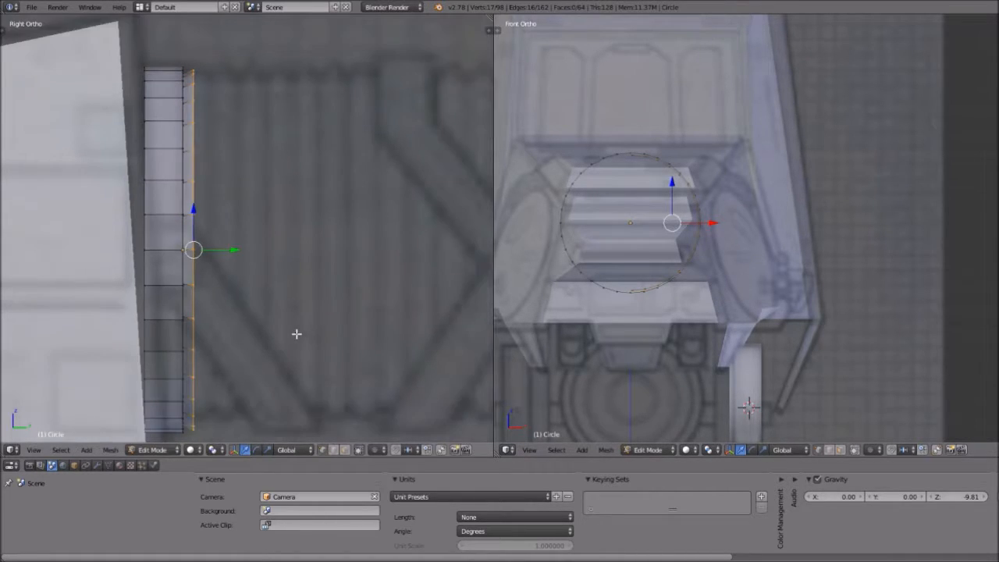
Step: Extrude the first ridge's ring and move the new ring along Y away from the hull
scroll(227, 309, up, 3)
scroll(249, 297, down, 1)
key(e)
key(s)
key(x)
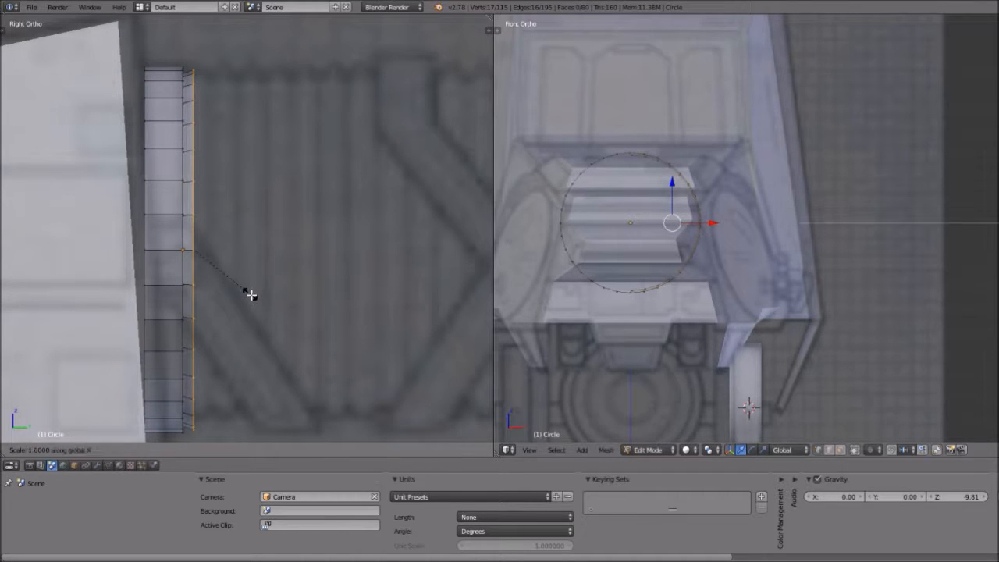
click(259, 296)
key(g)
key(x)
right_click(268, 297)
key(g)
key(y)
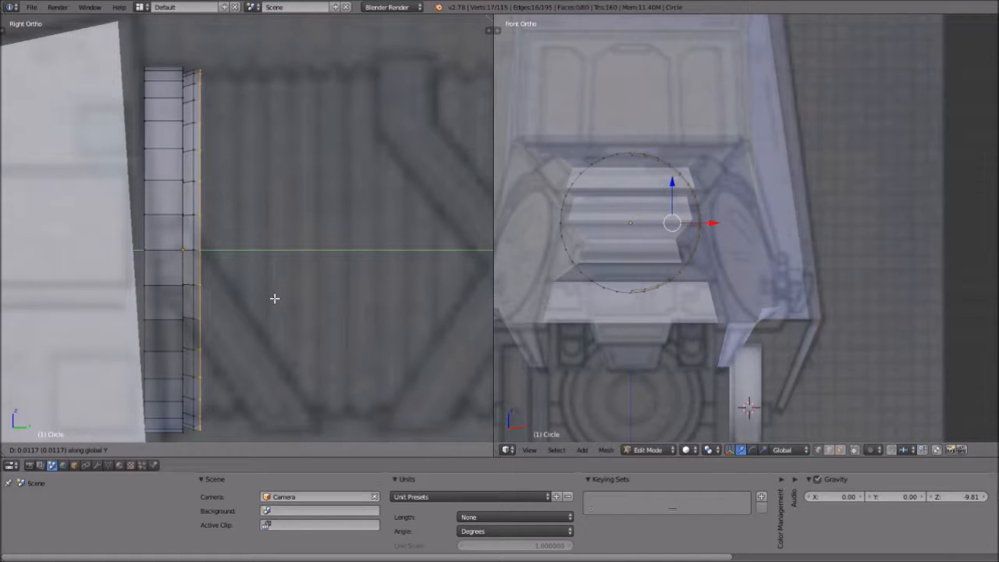
click(284, 301)
Step: Scale the new ring down to about 0.94 and shift it slightly back along Y to form the first groove
key(s)
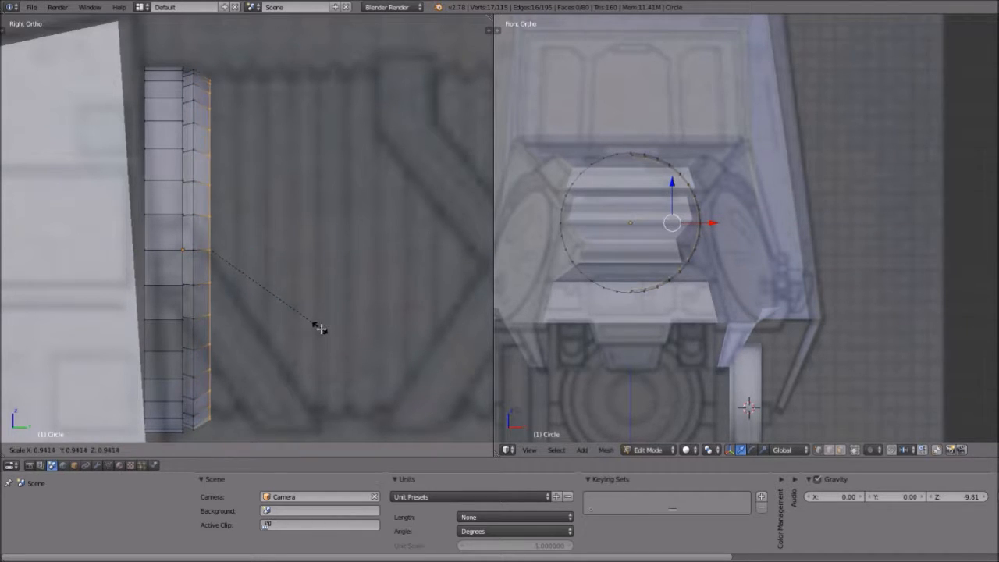
click(320, 329)
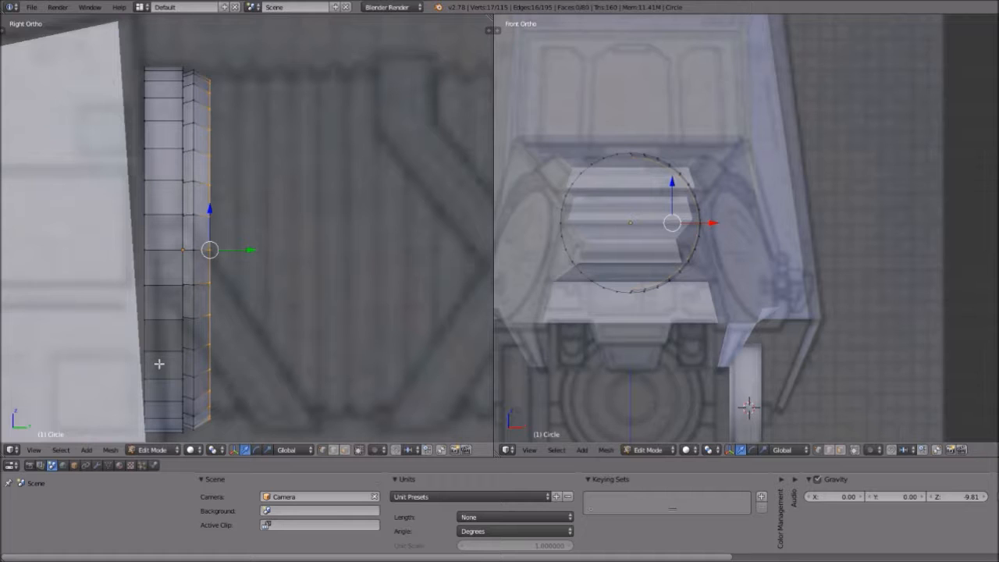
key(g)
key(y)
click(346, 246)
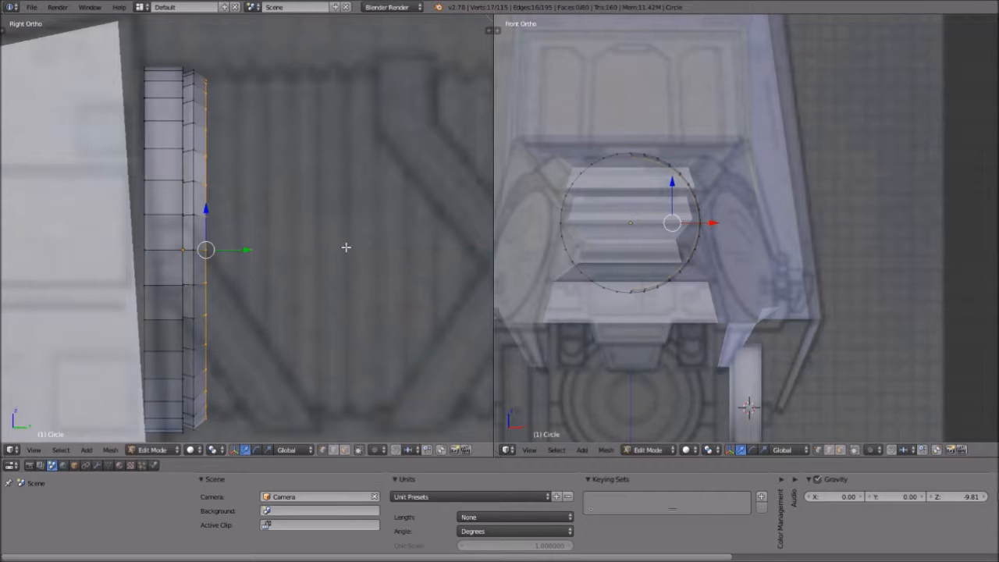
Step: Extrude the groove ring, move it along Y, and scale it outward to form the second ridge
key(e)
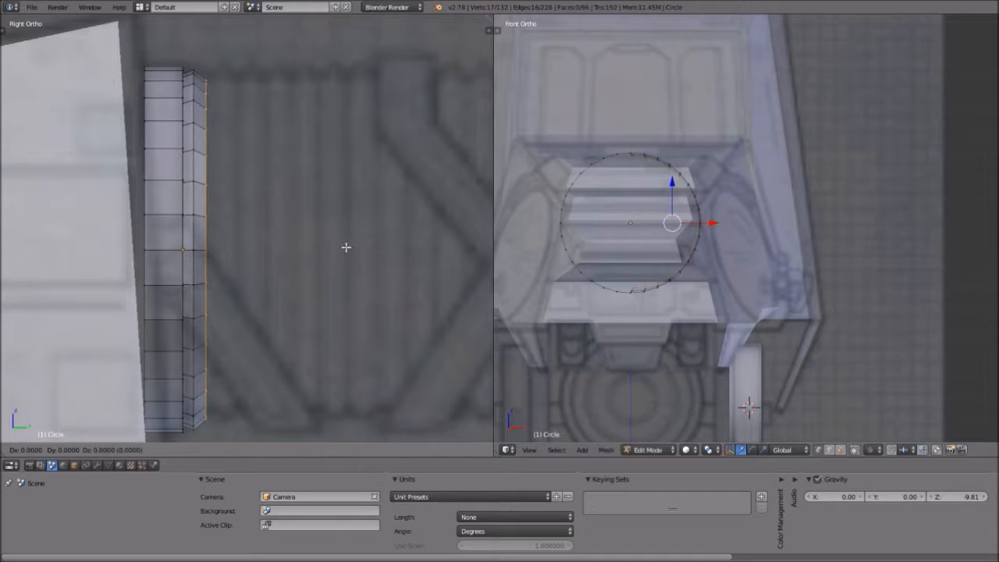
key(g)
key(g)
key(y)
click(367, 251)
key(s)
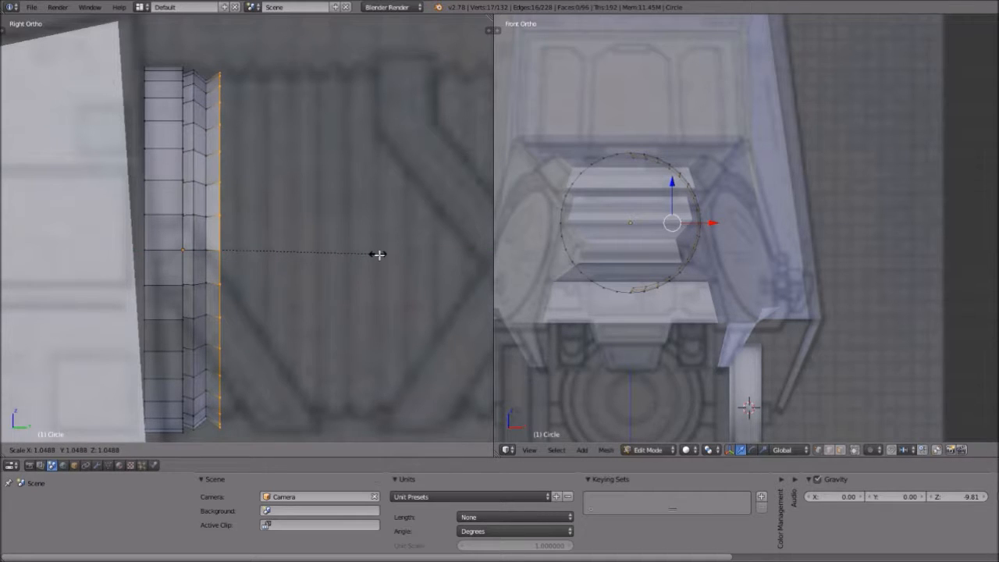
click(377, 255)
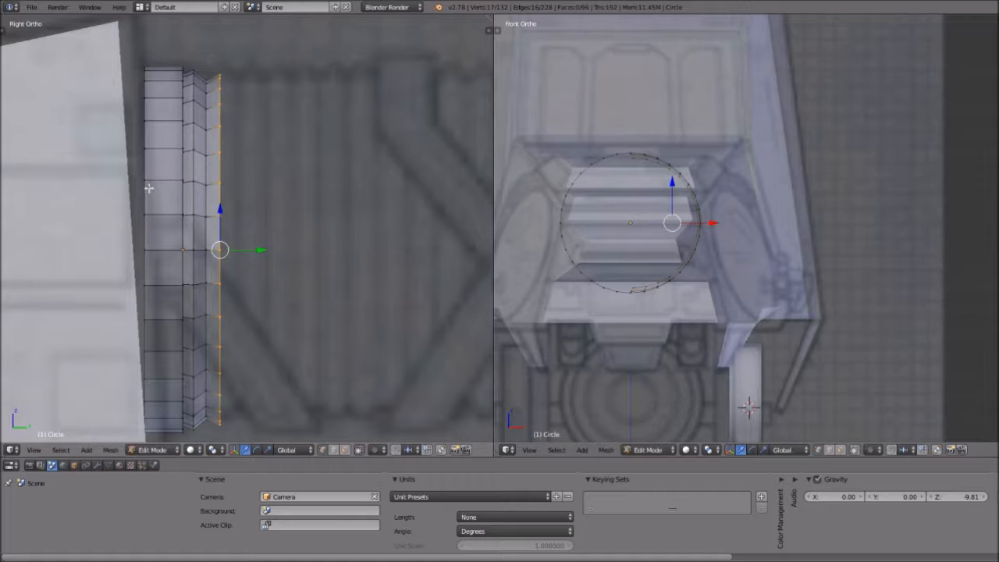
Step: Extrude the second ridge's ring, move it along Y, and scale it inward to form the second groove
key(e)
key(s)
click(334, 250)
key(g)
key(y)
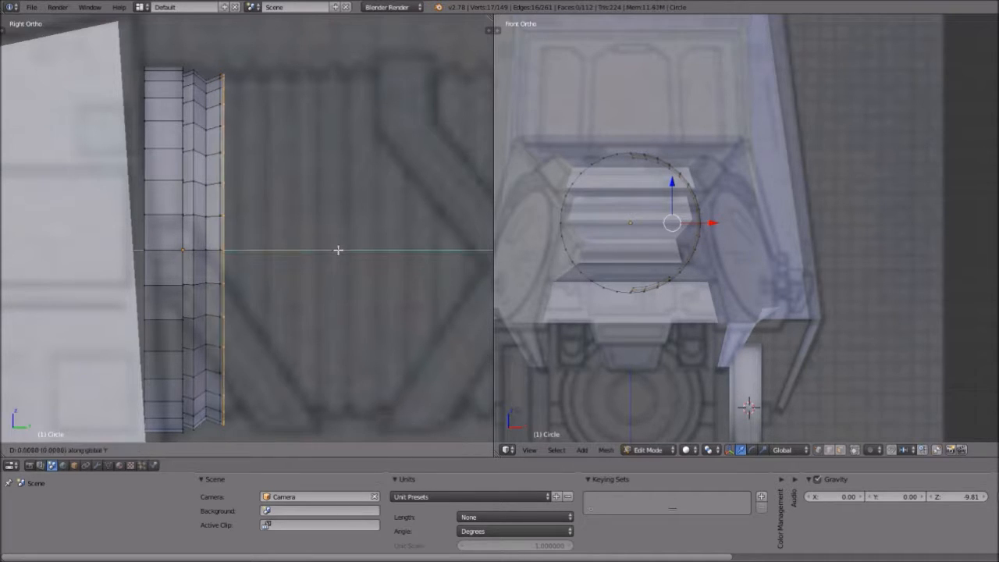
click(354, 253)
key(s)
click(412, 289)
key(g)
key(y)
click(406, 287)
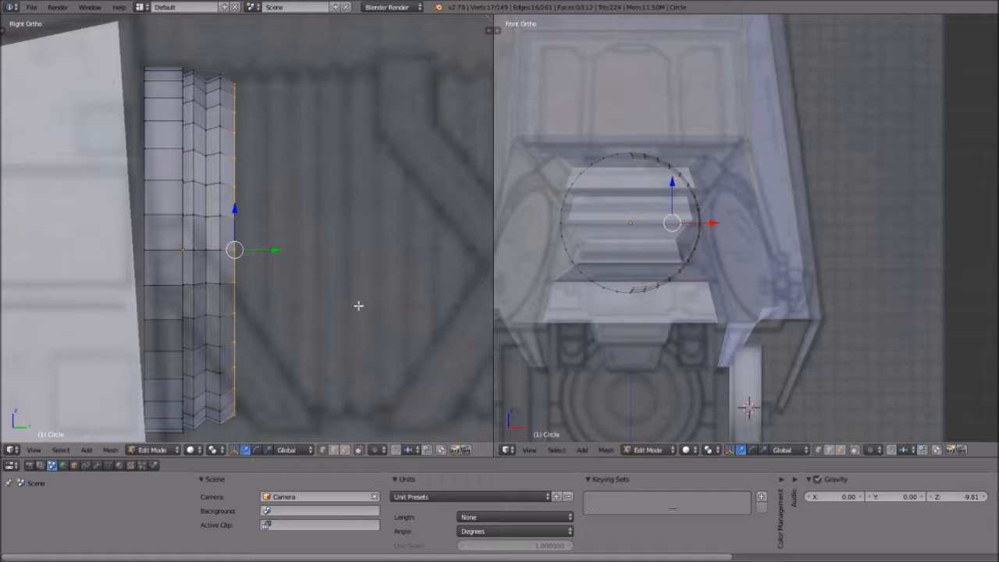
Step: Extrude the second groove's ring along Y and scale it outward to form the third ridge
key(e)
key(y)
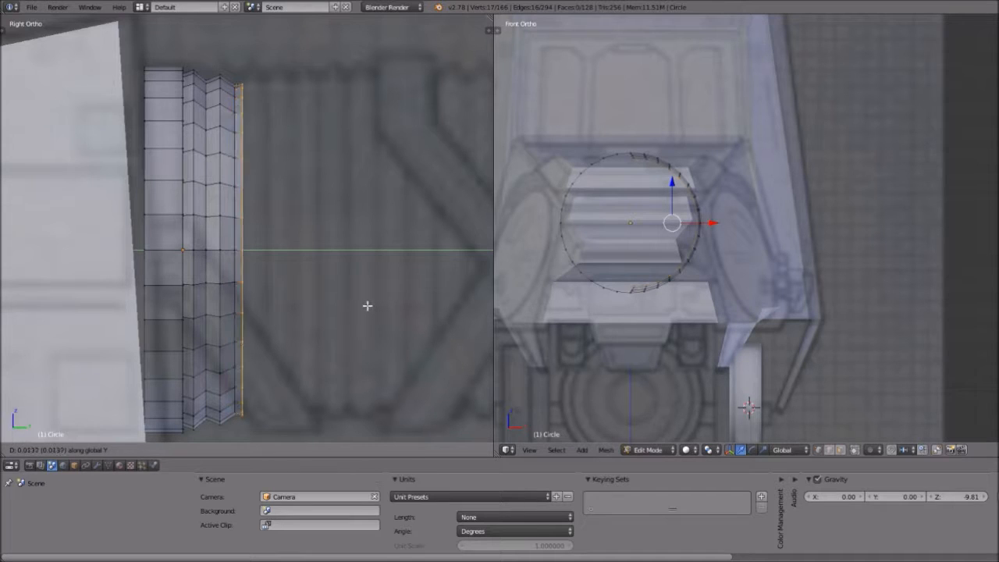
click(374, 305)
key(s)
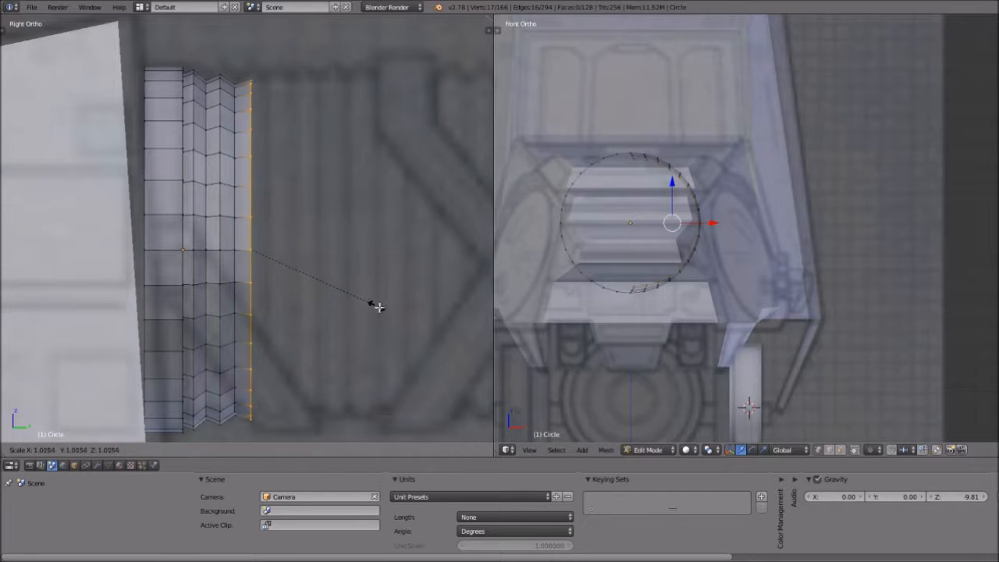
click(380, 308)
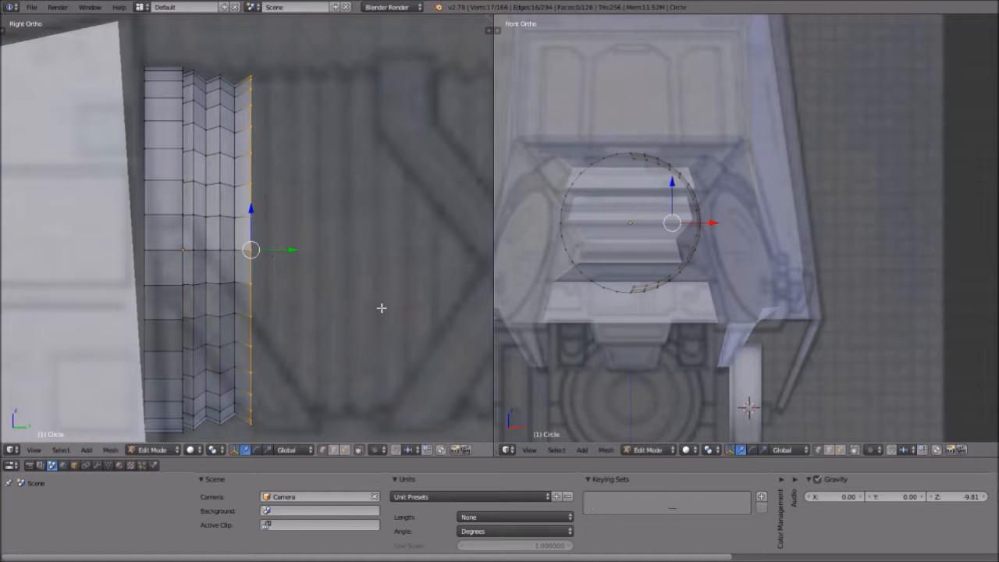
Step: Extrude the third ridge's ring along Y and scale it inward to form the third groove
key(e)
key(y)
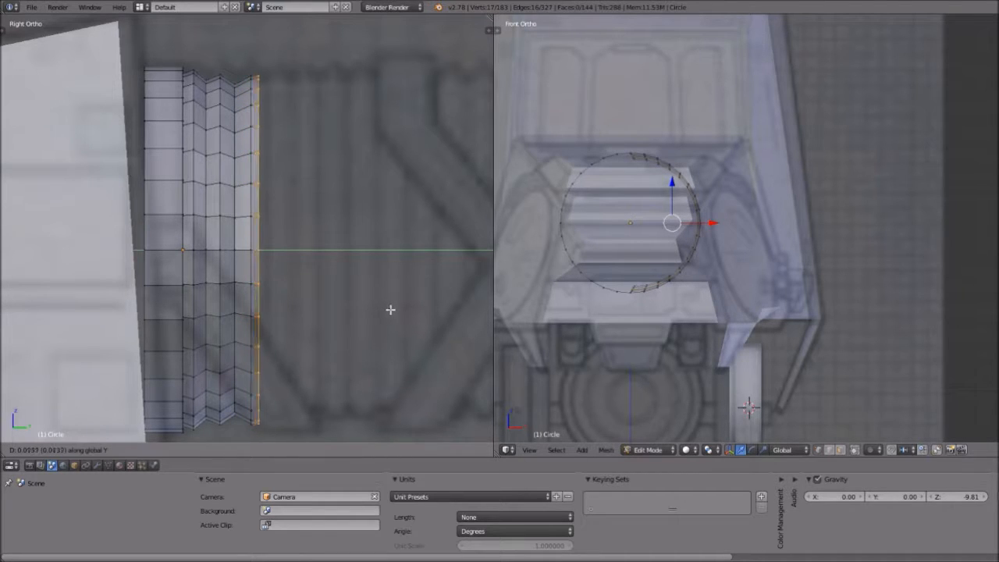
click(395, 309)
key(s)
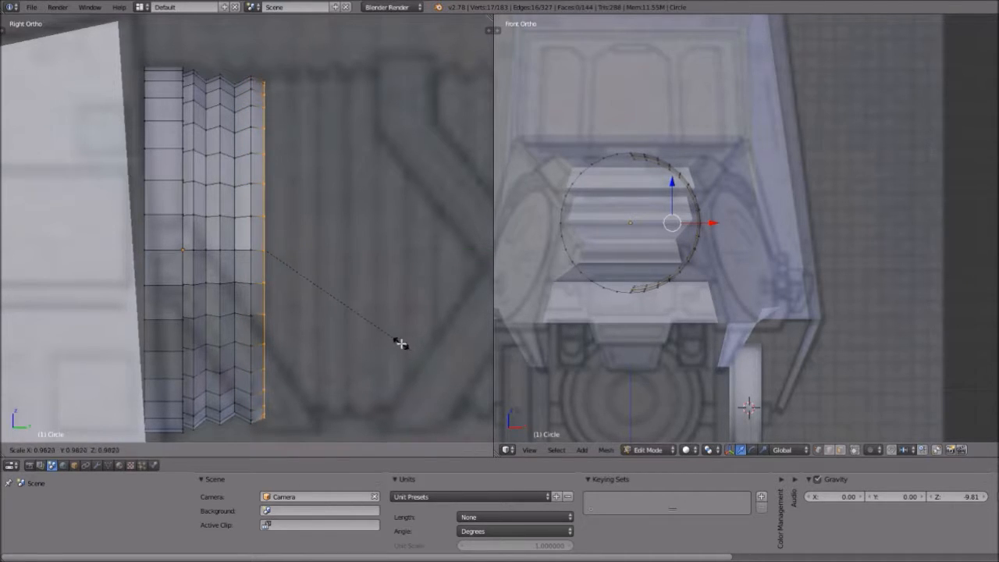
click(397, 341)
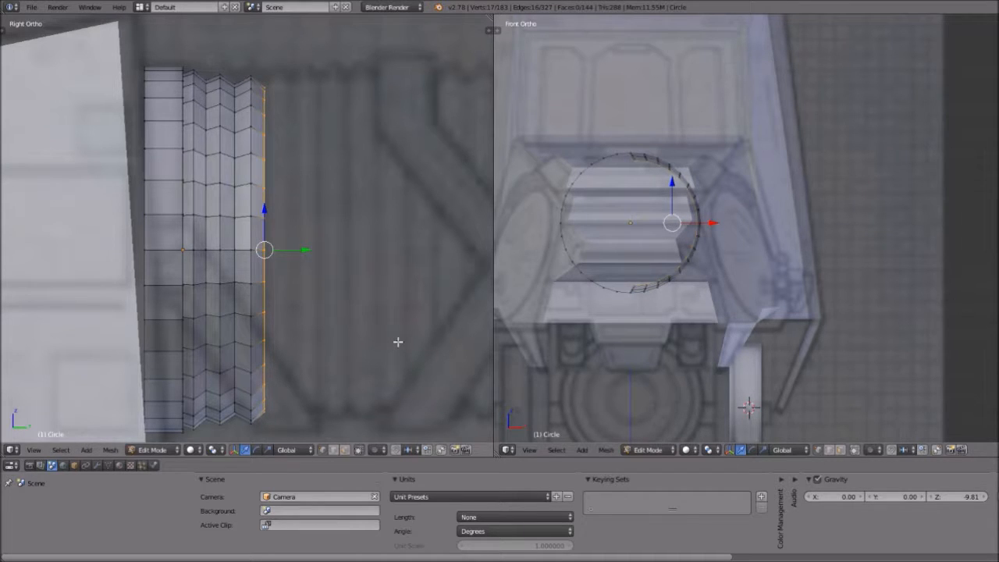
Step: Extrude the third groove's ring about 0.02 along Y and scale it outward to form the fourth ridge
key(e)
key(y)
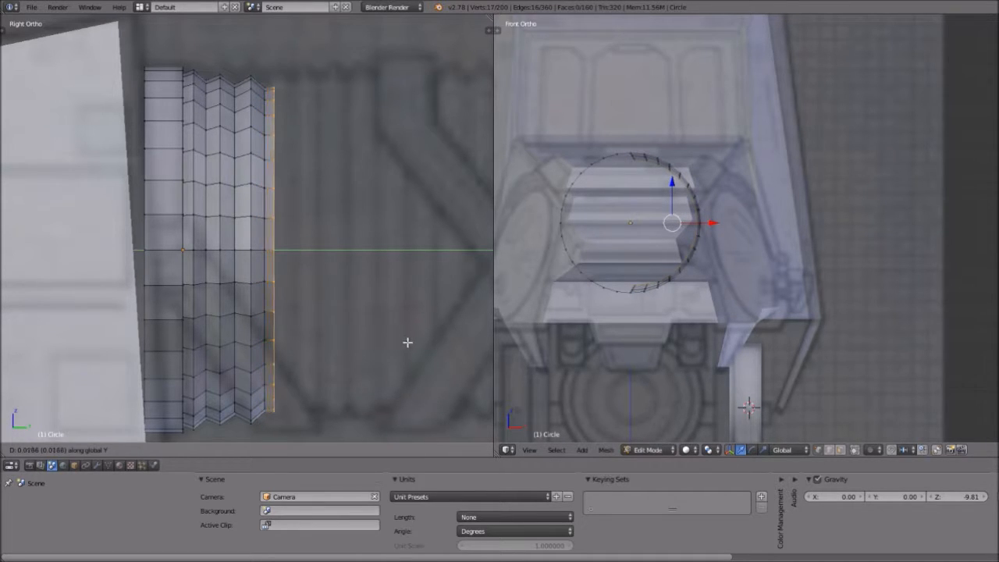
click(410, 343)
key(s)
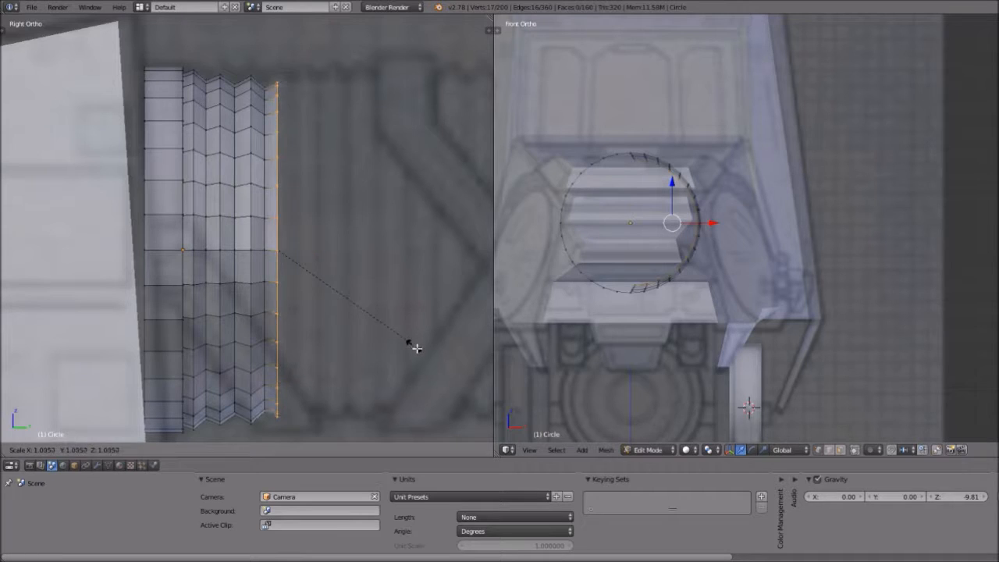
click(418, 349)
Step: Extrude the fourth ridge's ring about 0.02 along Y and scale it inward to form the fourth groove
key(e)
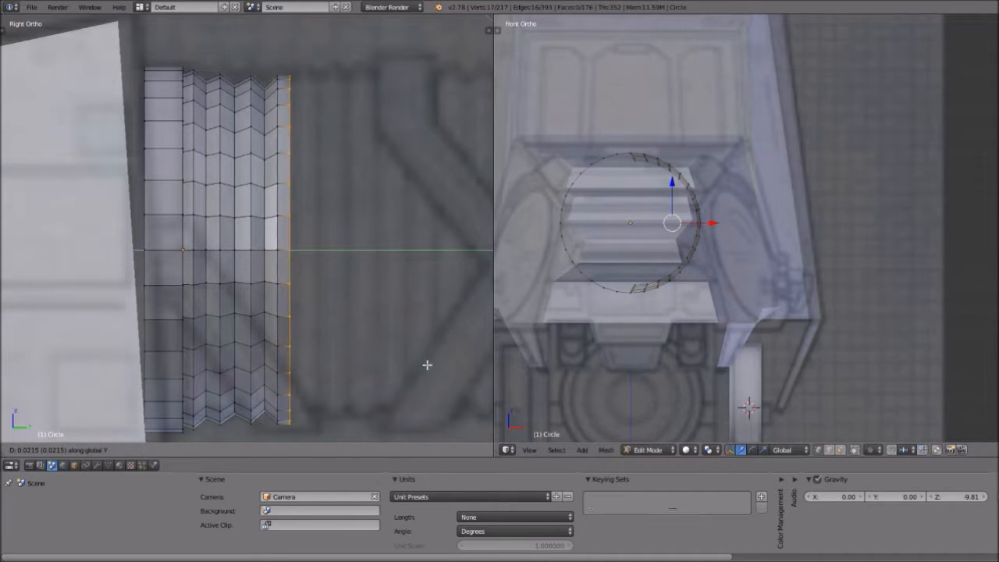
click(427, 364)
key(s)
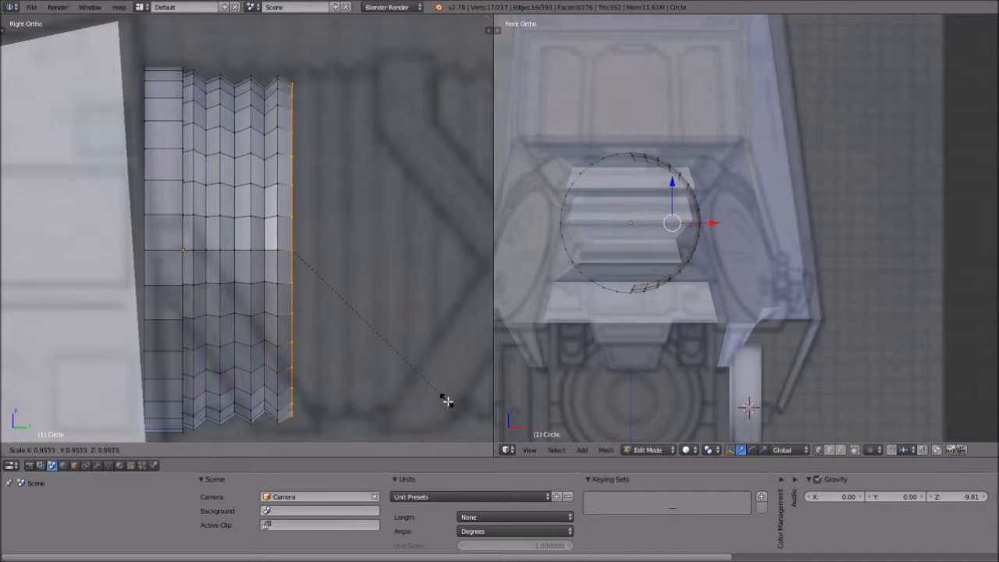
click(443, 398)
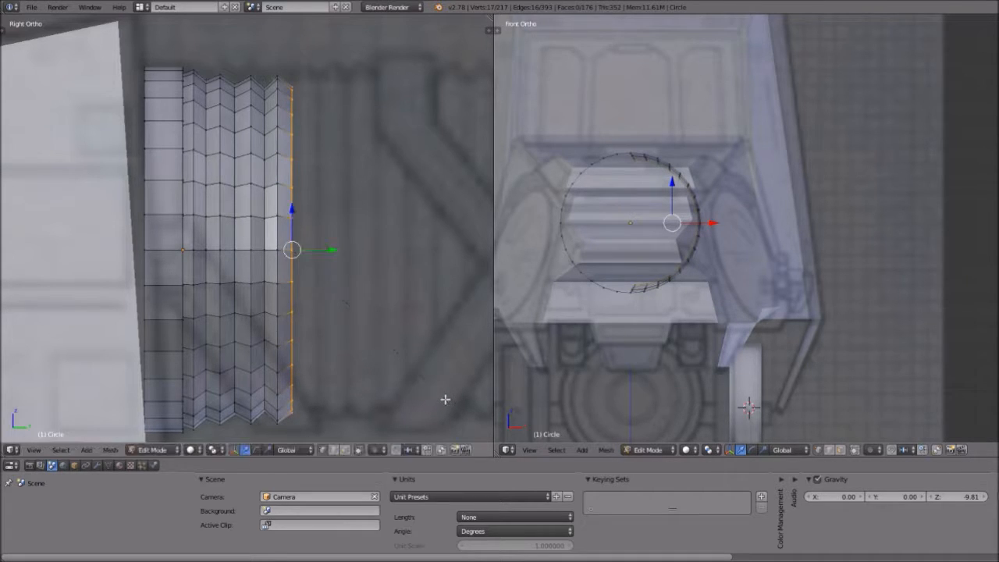
Step: Extrude the fourth groove's ring along Y and scale it outward to form the fifth ridge
key(e)
key(y)
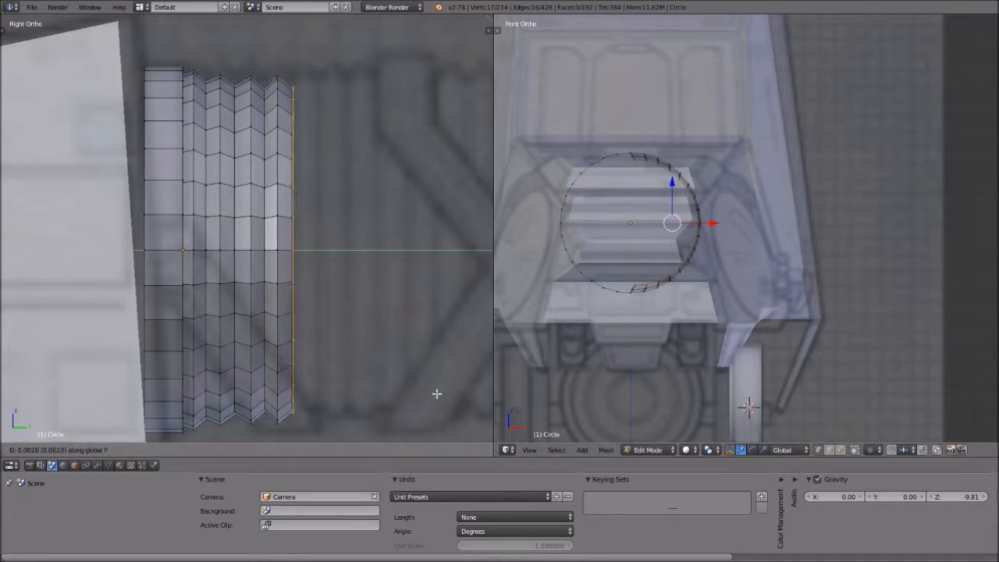
click(446, 397)
key(s)
click(460, 405)
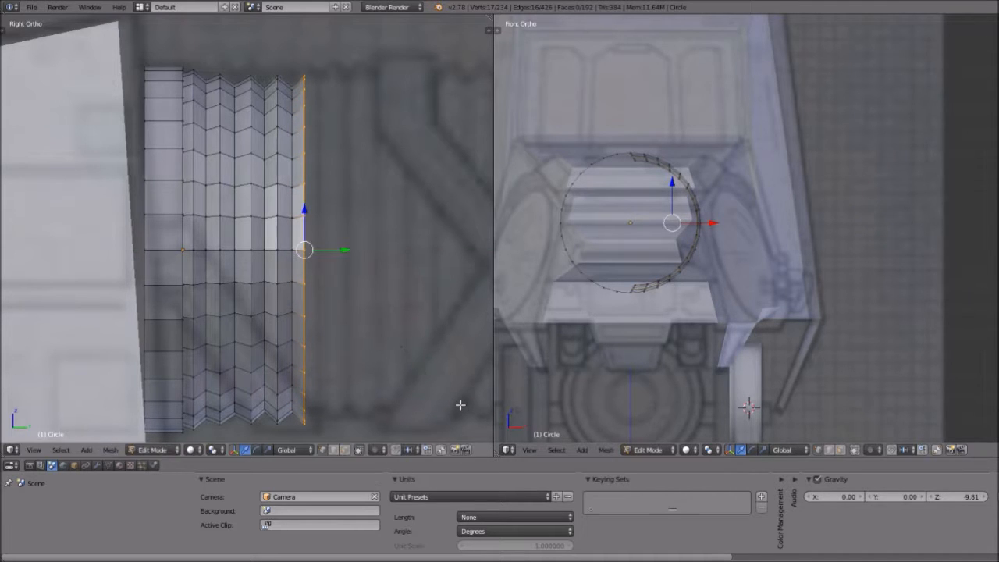
Step: Extrude the fifth ridge's ring about 0.02 along Y and scale it inward to form the fifth groove
key(e)
key(y)
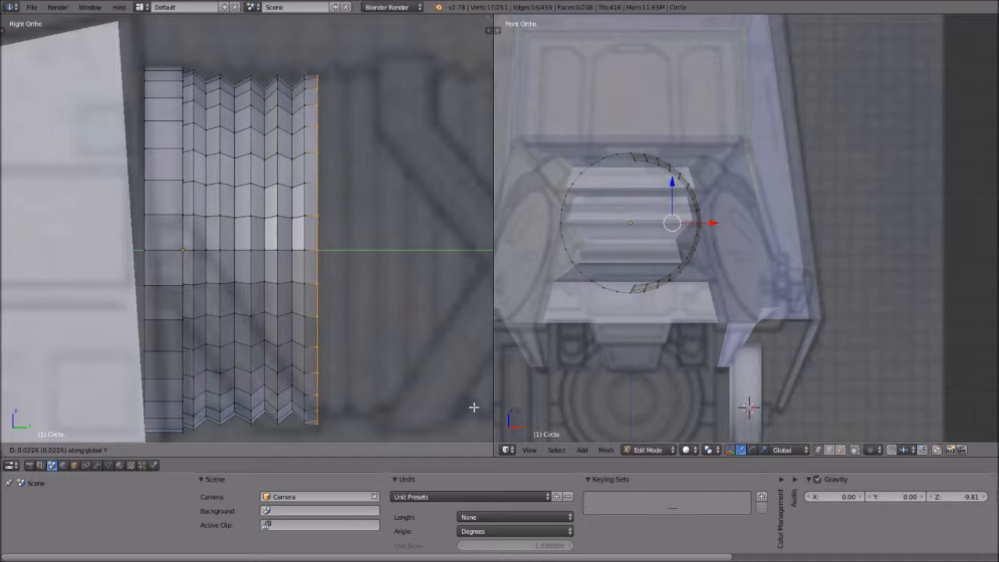
click(475, 407)
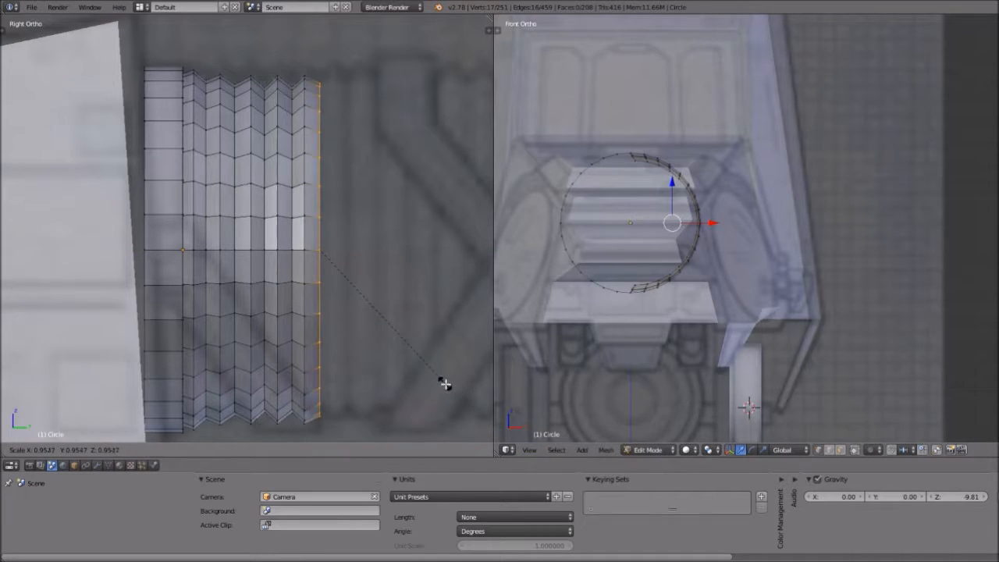
key(s)
Step: Extrude the fifth groove's ring along Y and scale it outward to form the sixth ridge
key(e)
key(y)
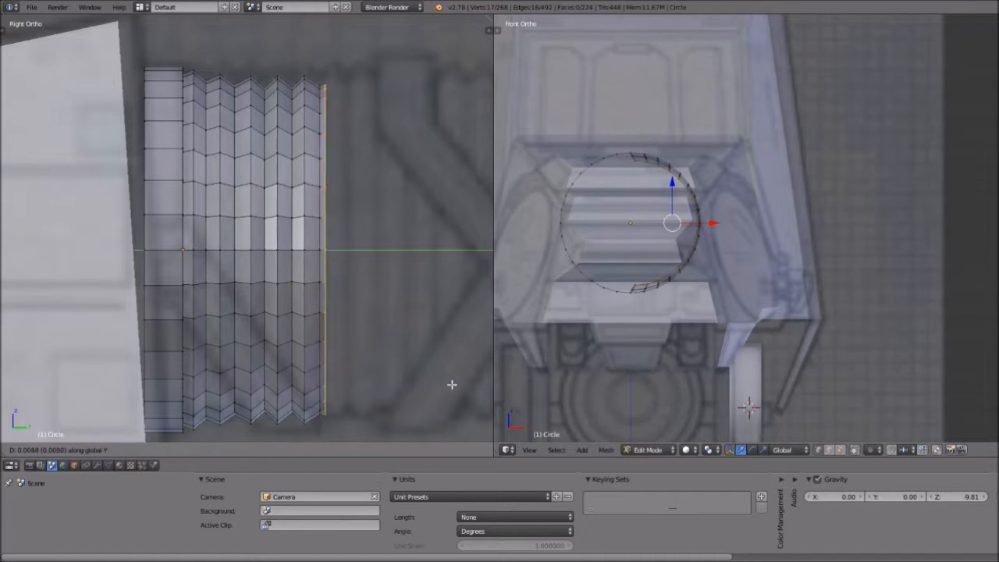
click(458, 385)
key(s)
key(x)
right_click(467, 391)
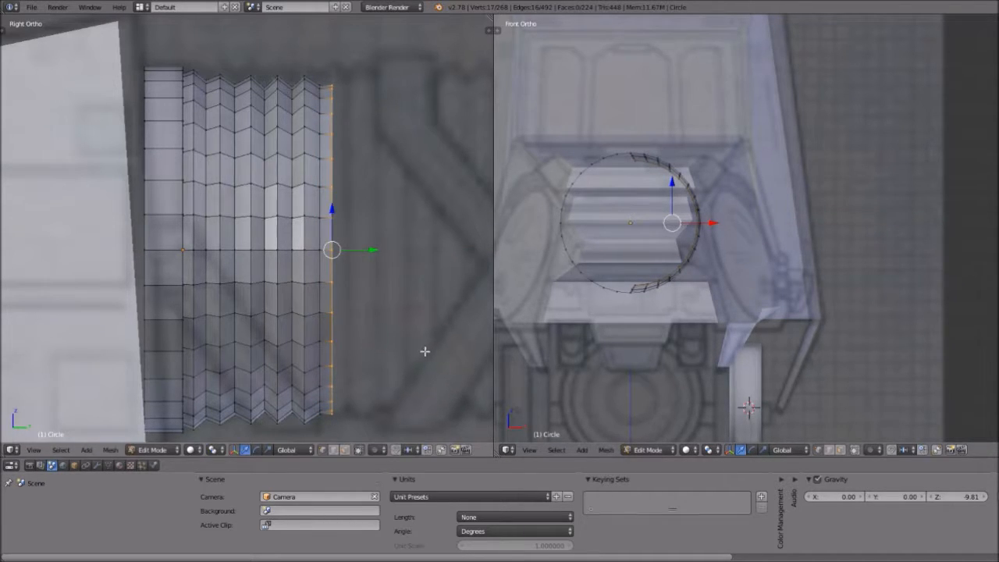
key(s)
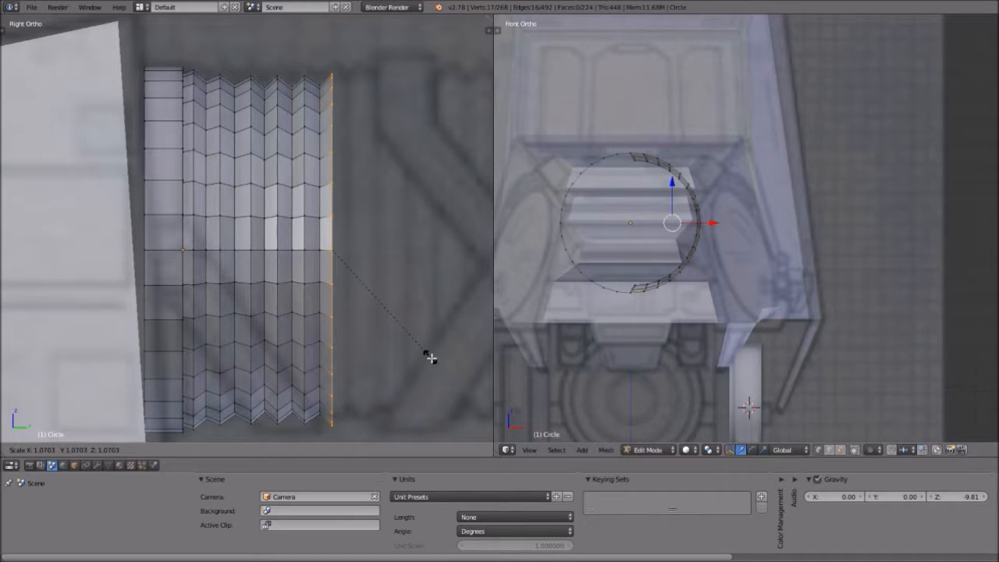
click(428, 356)
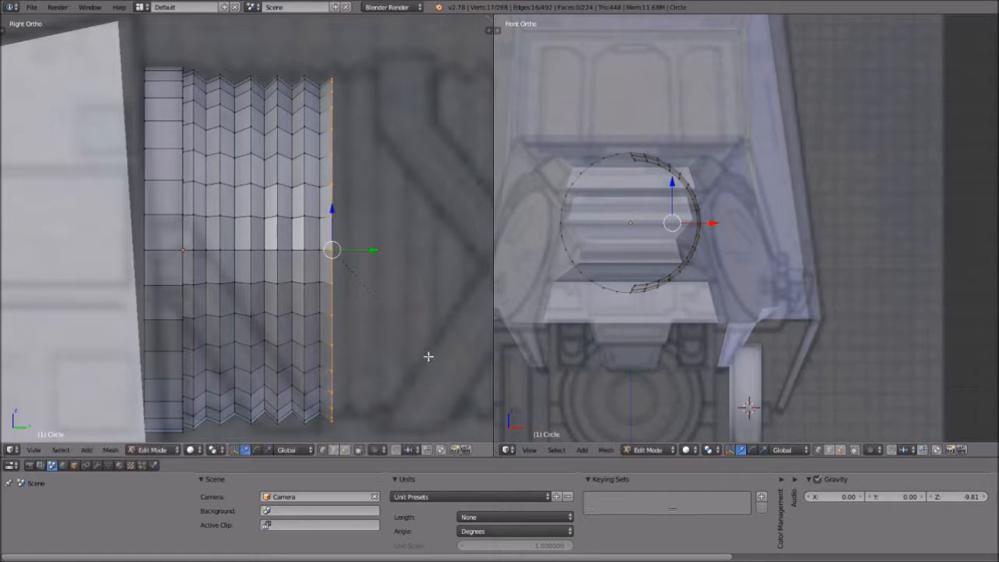
Step: Extrude the sixth ridge's ring along Y, scale it inward into the sixth groove, and nudge it slightly back along Y
key(e)
key(y)
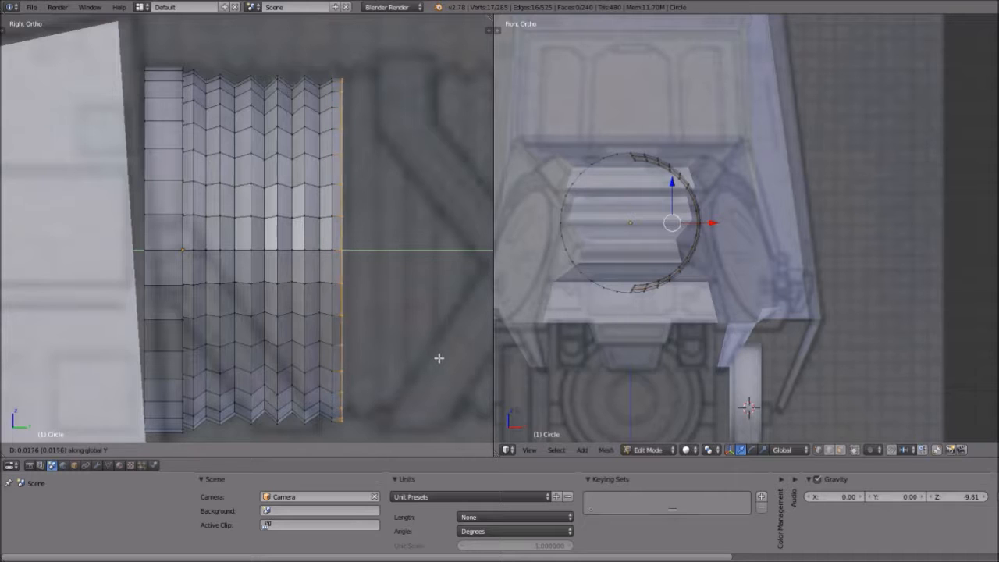
click(444, 358)
key(s)
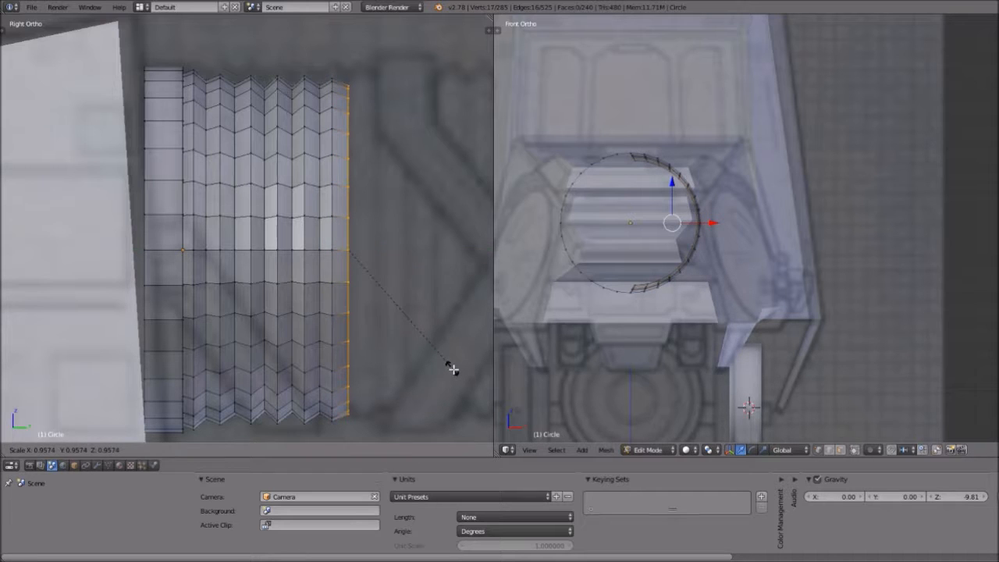
click(452, 368)
key(g)
key(y)
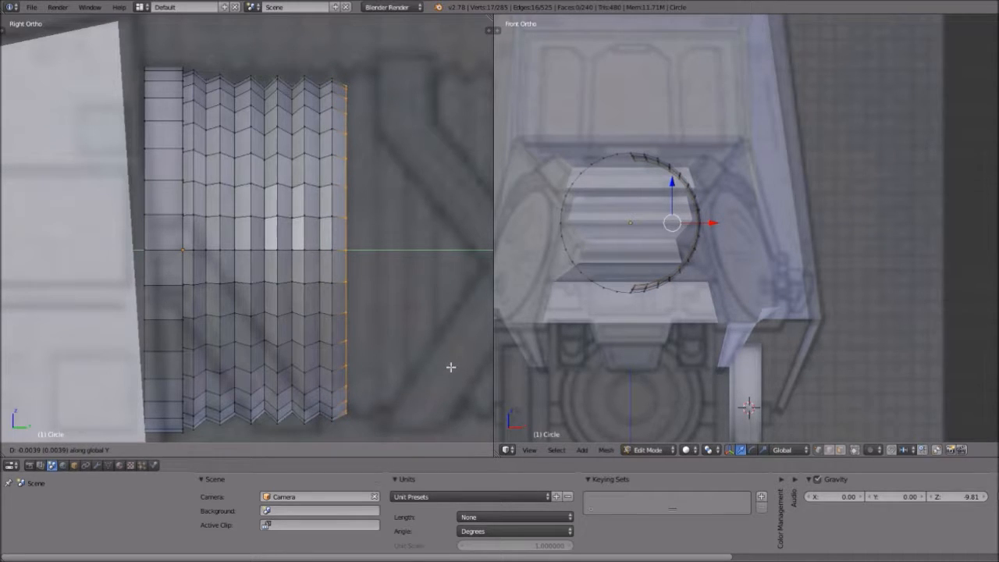
click(452, 367)
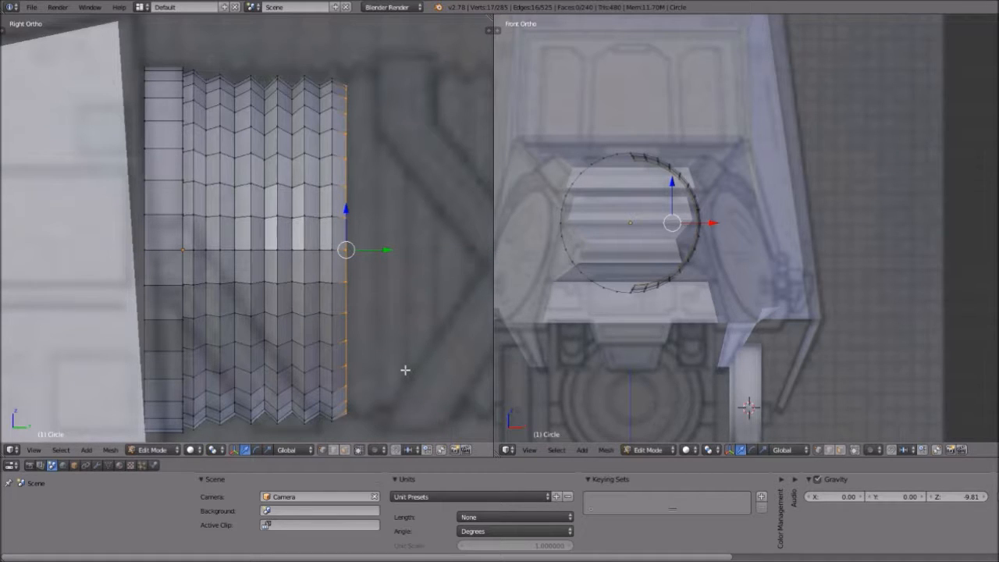
Step: Undo the corrugation extrusions back to the original flat circle and switch it to Object Mode
key(ctrl+z)
key(ctrl+z)
key(ctrl+z)
key(ctrl+z)
key(ctrl+z)
key(ctrl+z)
key(ctrl+z)
key(ctrl+z)
key(ctrl+z)
key(ctrl+z)
key(ctrl+z)
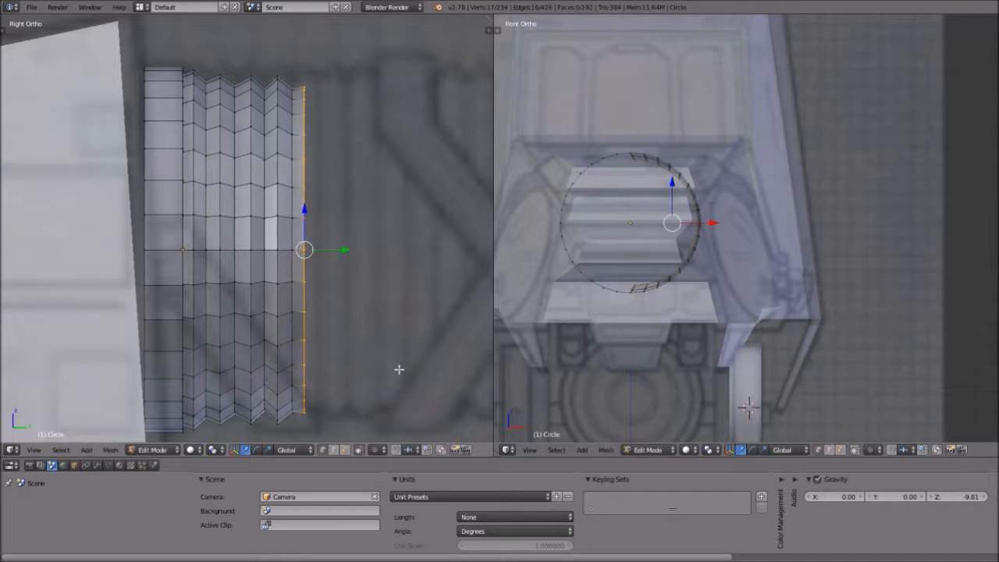
click(153, 450)
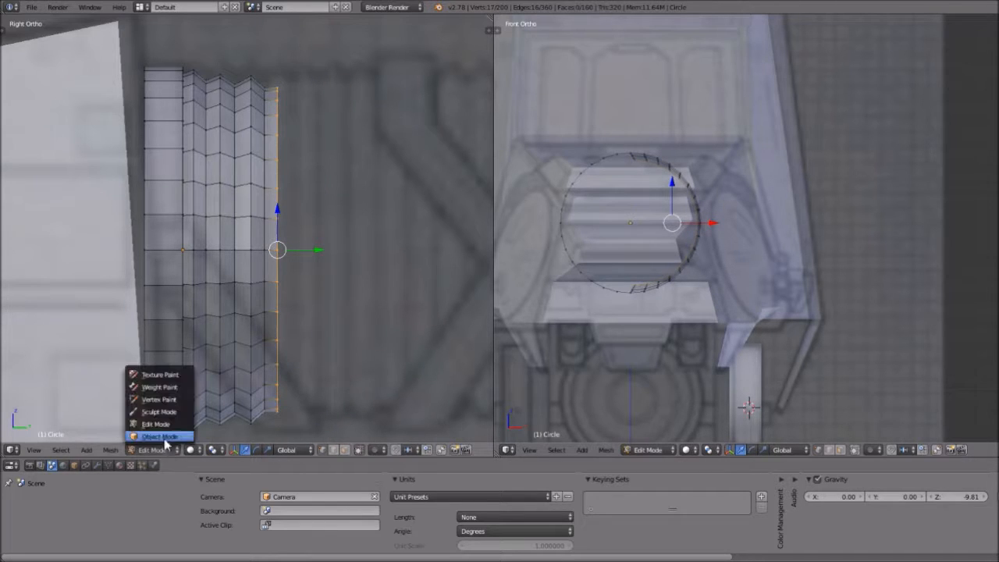
click(163, 427)
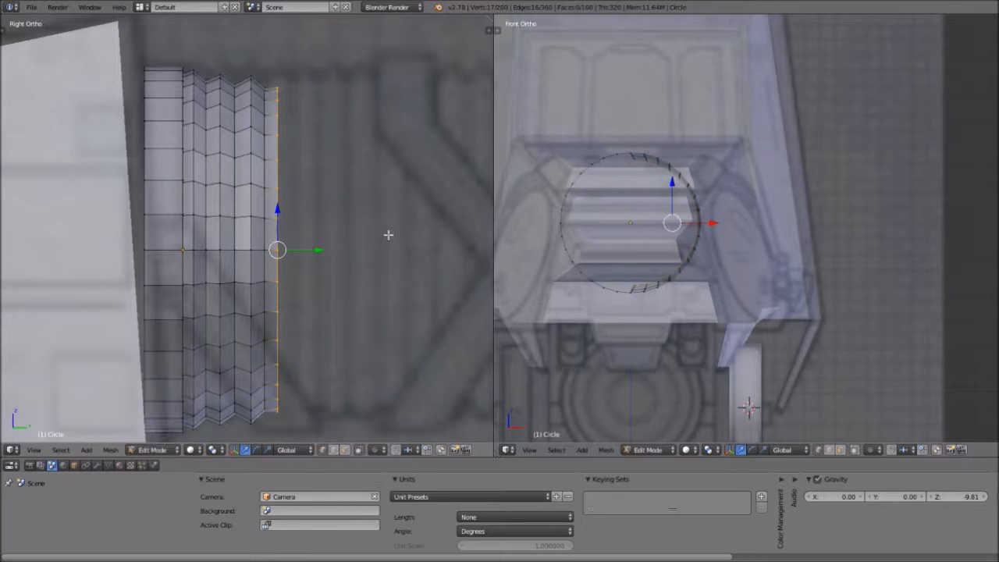
click(163, 450)
click(191, 450)
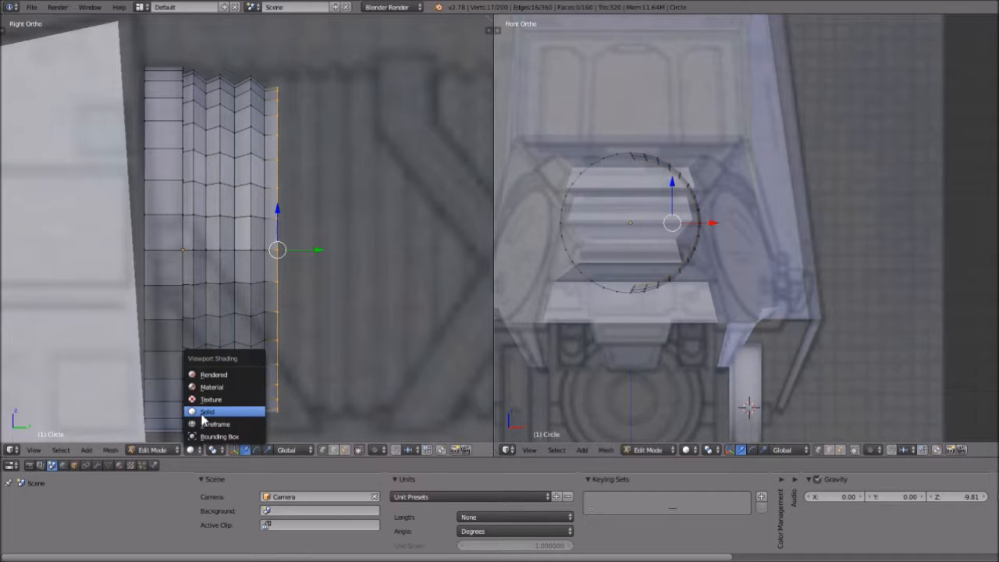
click(165, 451)
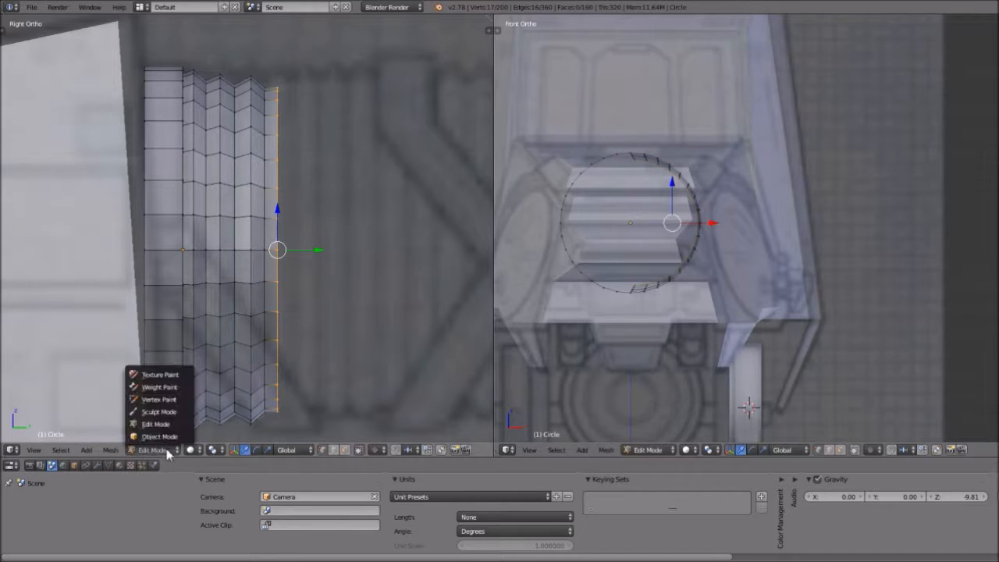
click(164, 437)
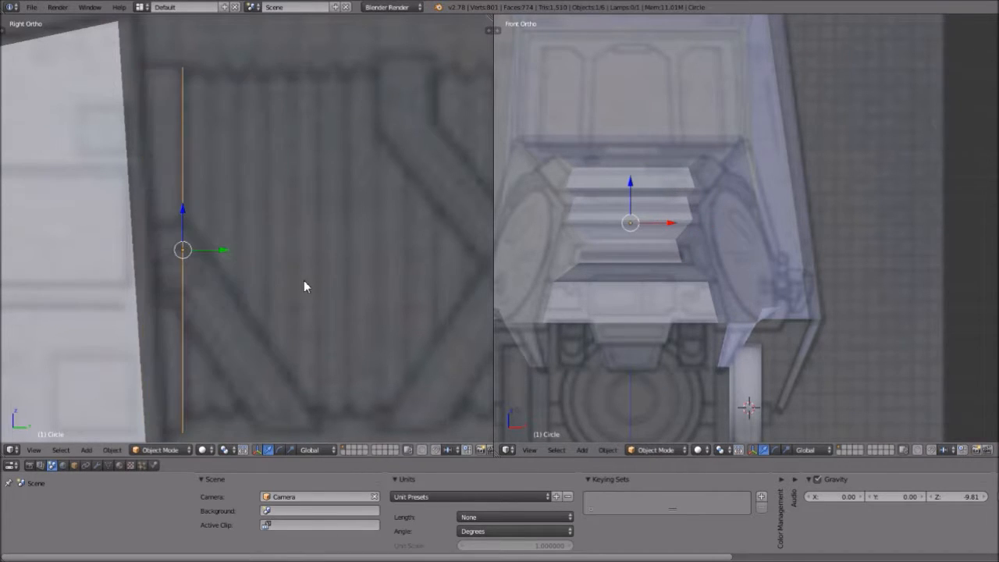
Step: Enter Edit Mode and extrude the circle along negative Y to the front hull's rear face as a short collar
click(165, 450)
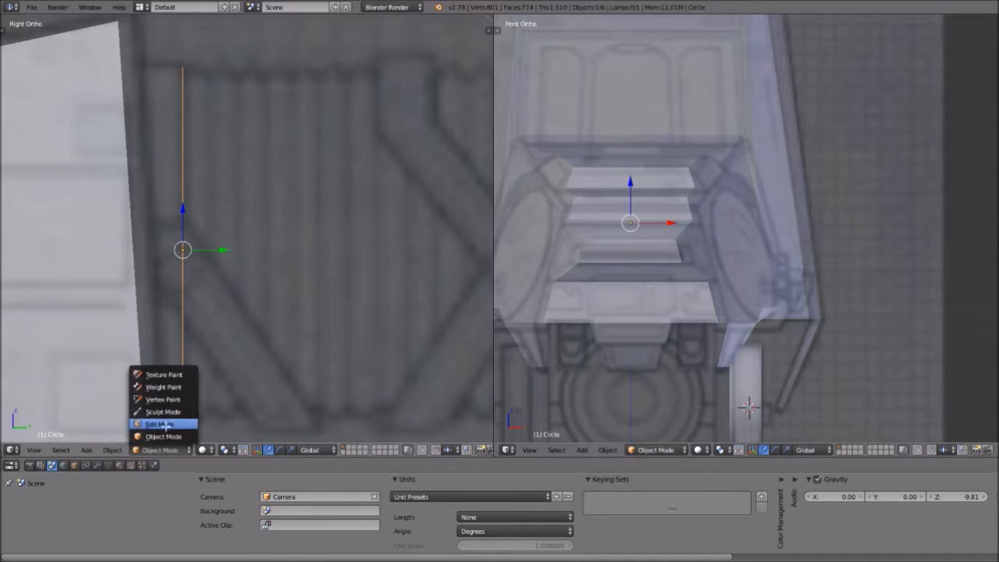
click(164, 422)
key(e)
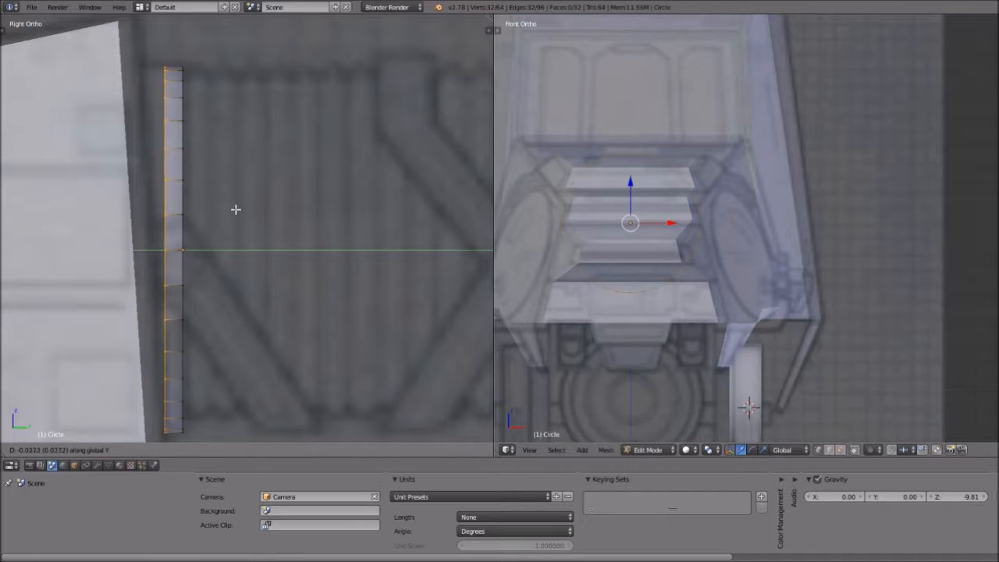
click(214, 205)
Step: Box-select the front collar's rear edge ring, extrude it in place and scale it slightly inward
key(a)
key(b)
drag(171, 62, 236, 437)
key(e)
click(309, 315)
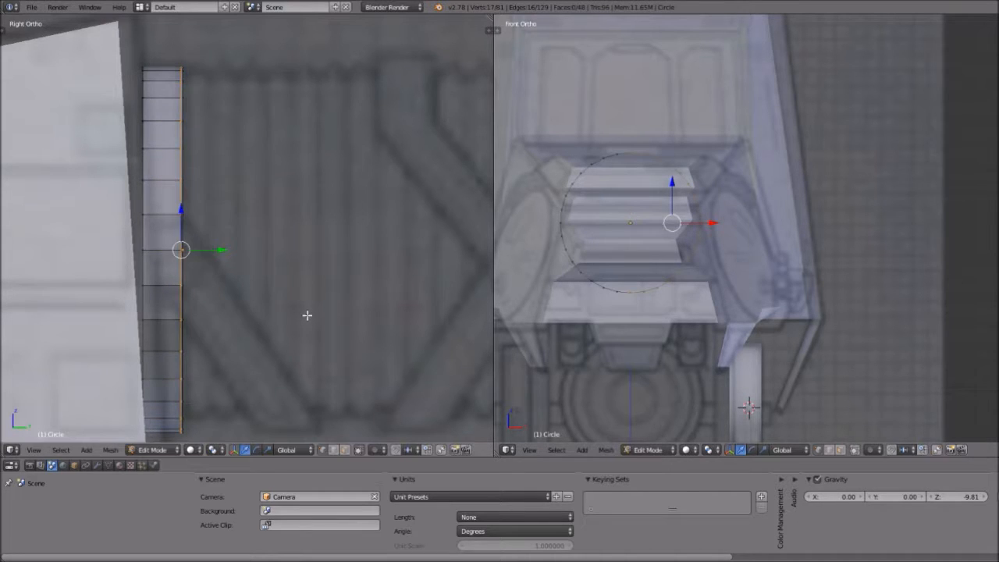
key(ctrl+z)
key(s)
key(Escape)
key(e)
click(363, 317)
key(s)
click(355, 318)
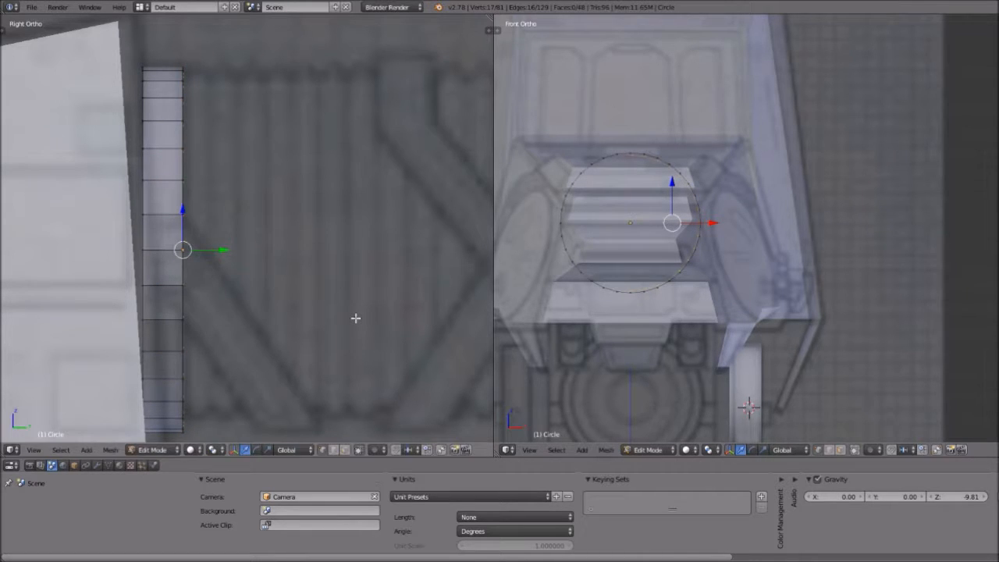
key(g)
click(355, 318)
Step: Extrude the inset ring along Y and move it about 0.39 further, stopping just short of the rear hull block
key(e)
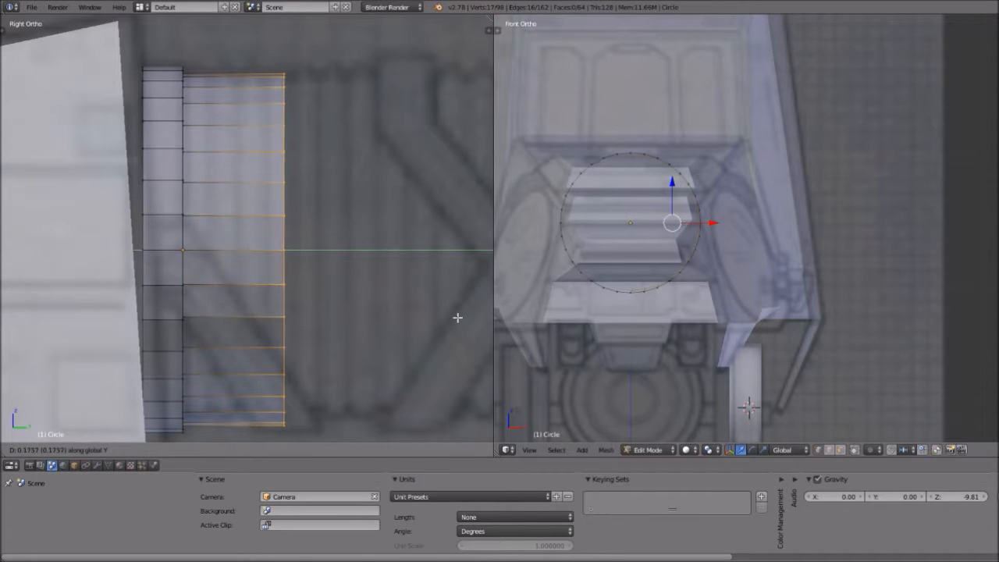
click(457, 319)
scroll(359, 252, down, 4)
key(g)
key(y)
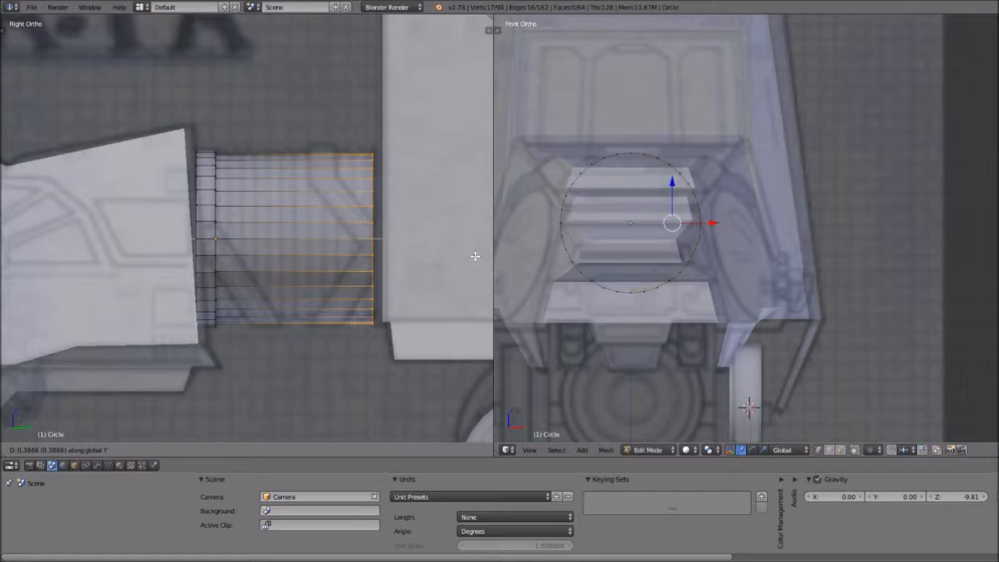
click(471, 256)
shift+middle_drag(444, 258, 364, 250)
scroll(359, 251, up, 5)
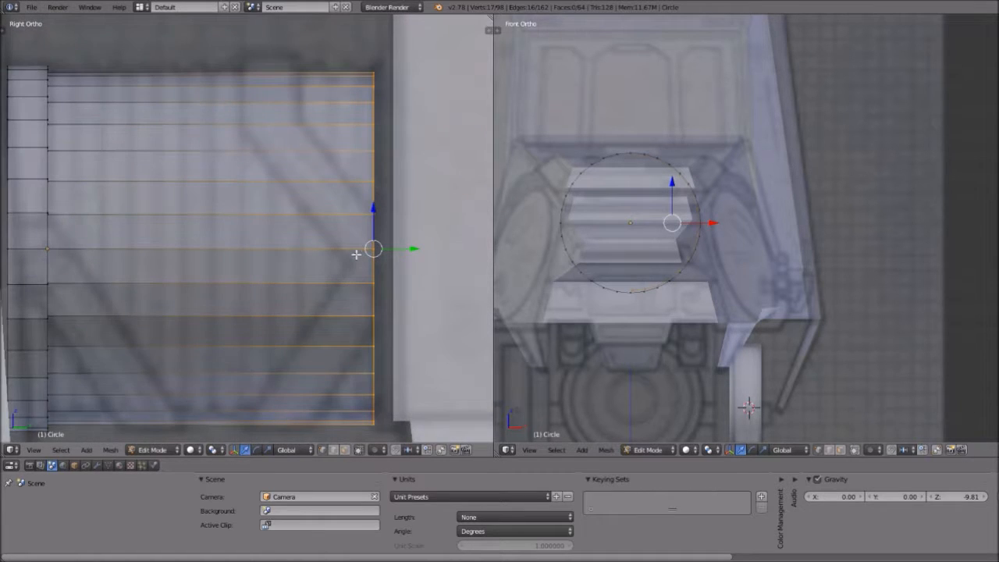
key(g)
right_click(348, 257)
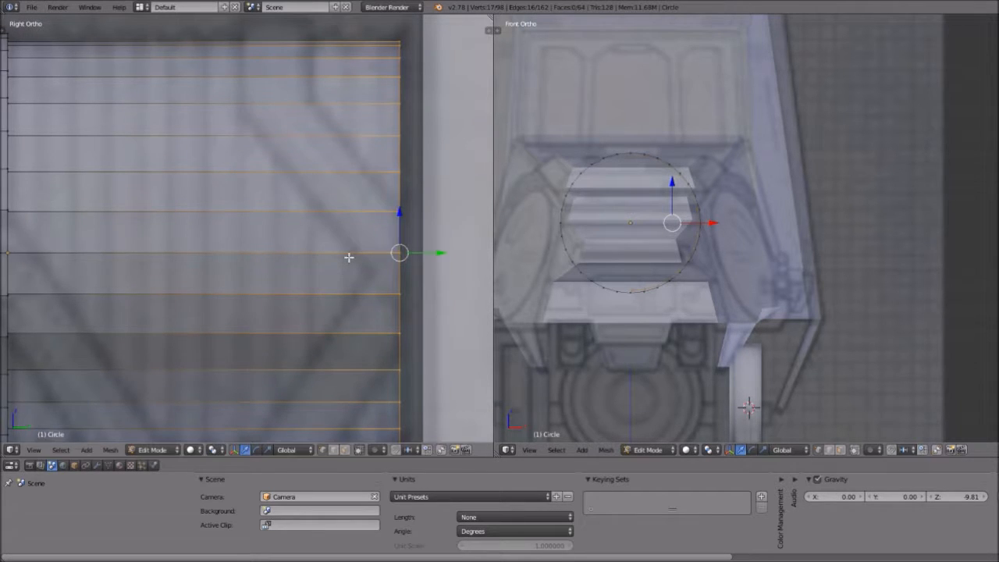
Step: Form a wider rear collar by extruding the end ring in place, scaling it outward and extruding it about 0.05 along Y
scroll(343, 251, down, 4)
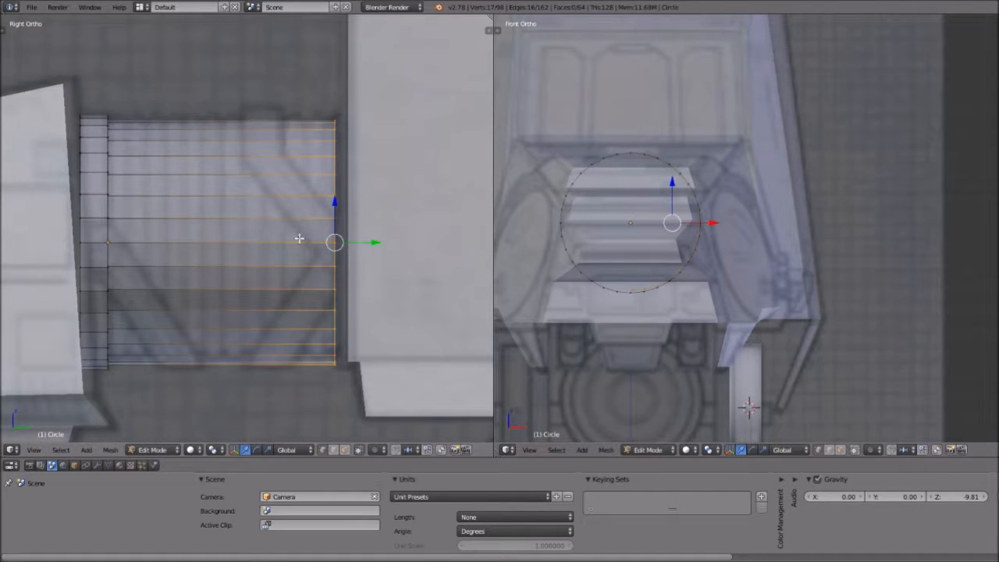
scroll(348, 216, up, 2)
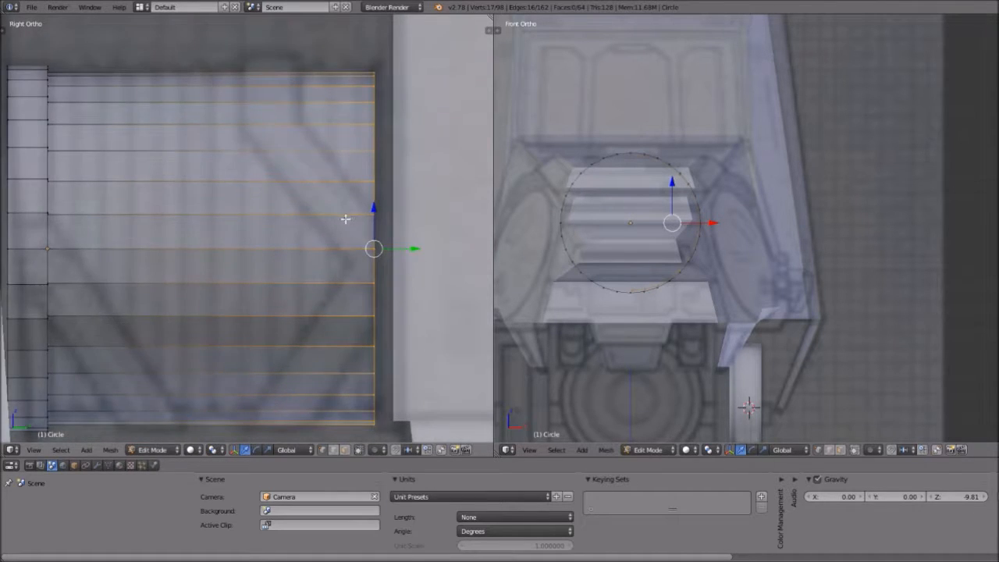
scroll(351, 218, down, 1)
key(e)
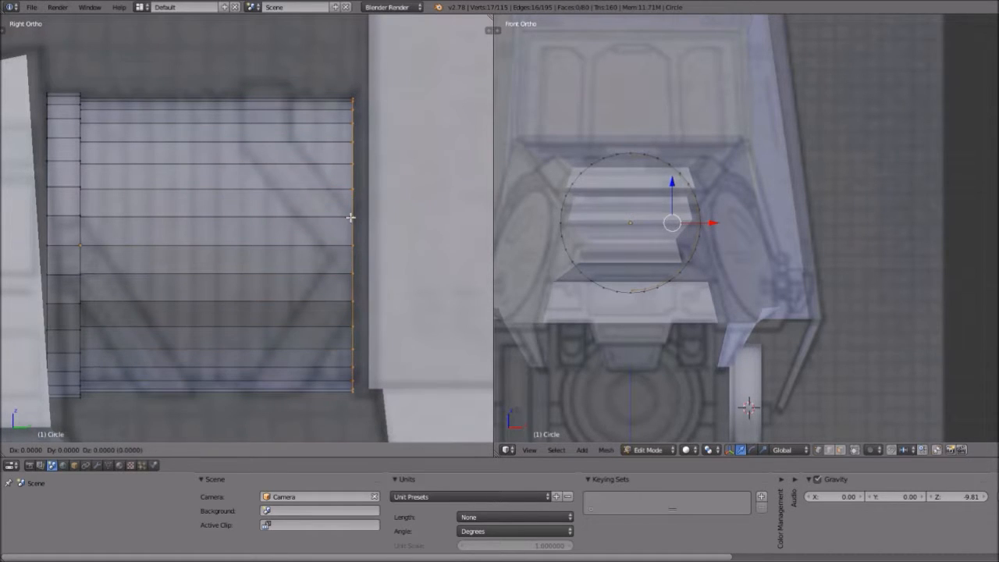
right_click(355, 217)
key(s)
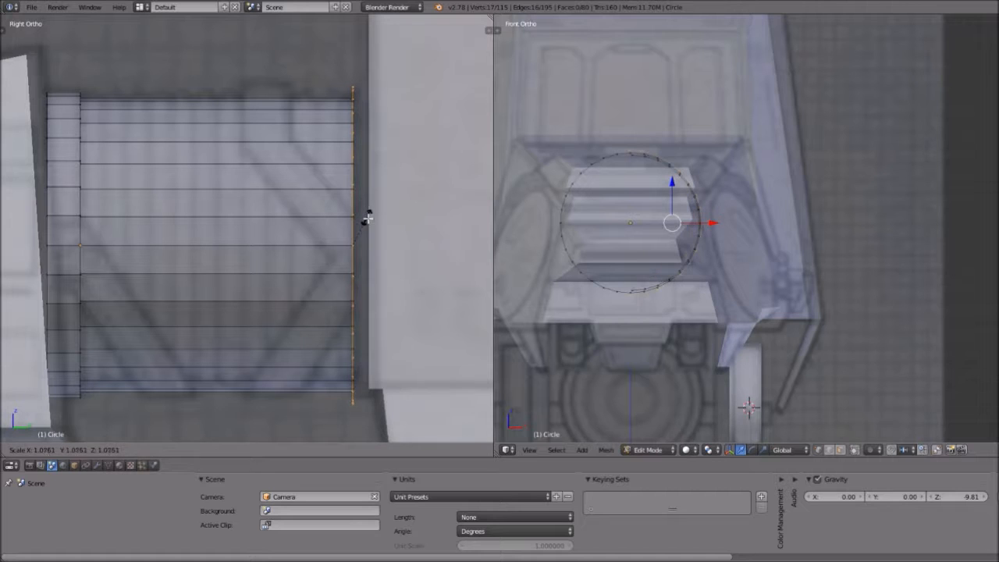
click(365, 217)
key(e)
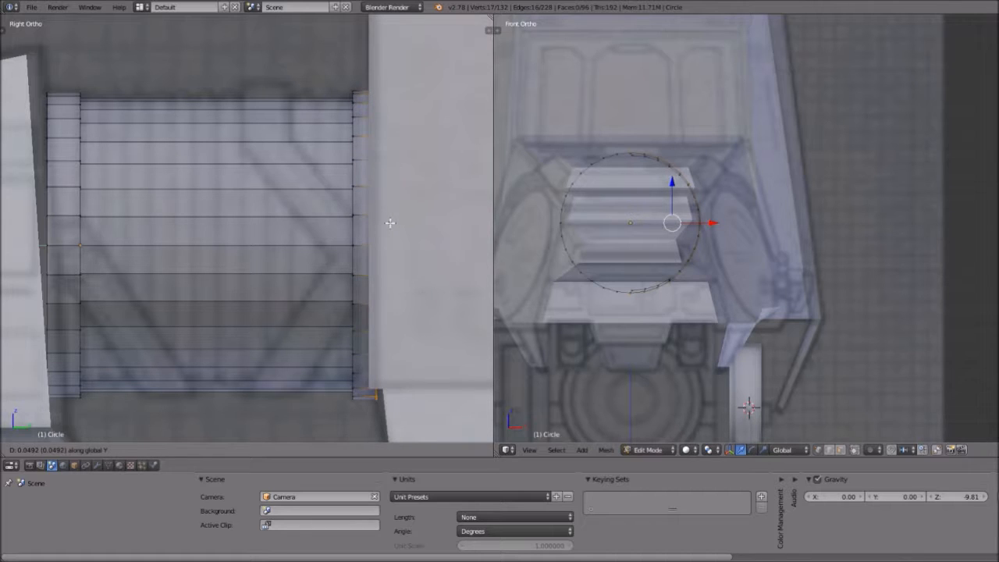
click(392, 223)
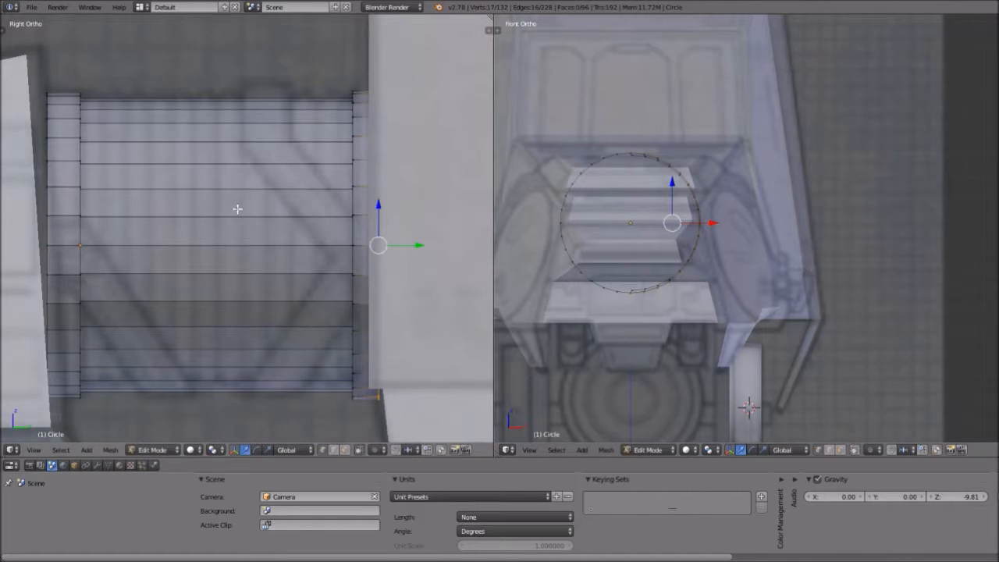
Step: Deselect everything and add one centred loop cut around the long cylinder section between the two collars
scroll(237, 209, down, 3)
scroll(234, 209, up, 1)
scroll(239, 193, up, 2)
scroll(239, 179, down, 1)
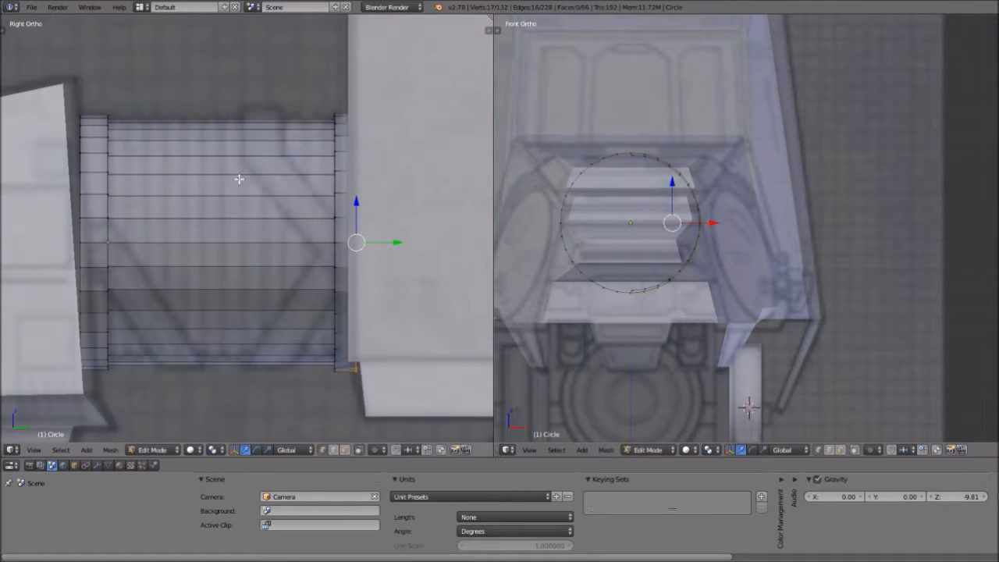
key(a)
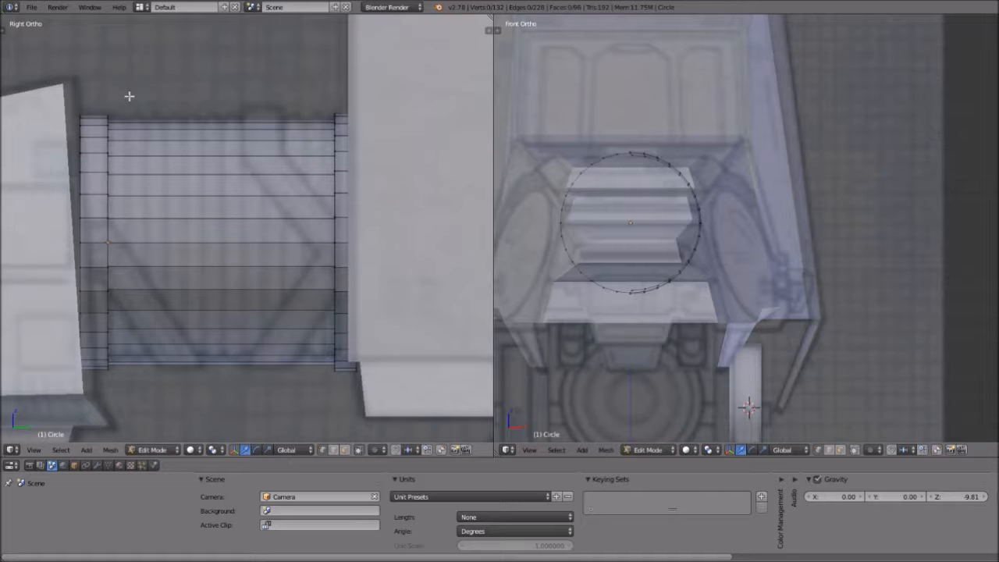
key(ctrl+e)
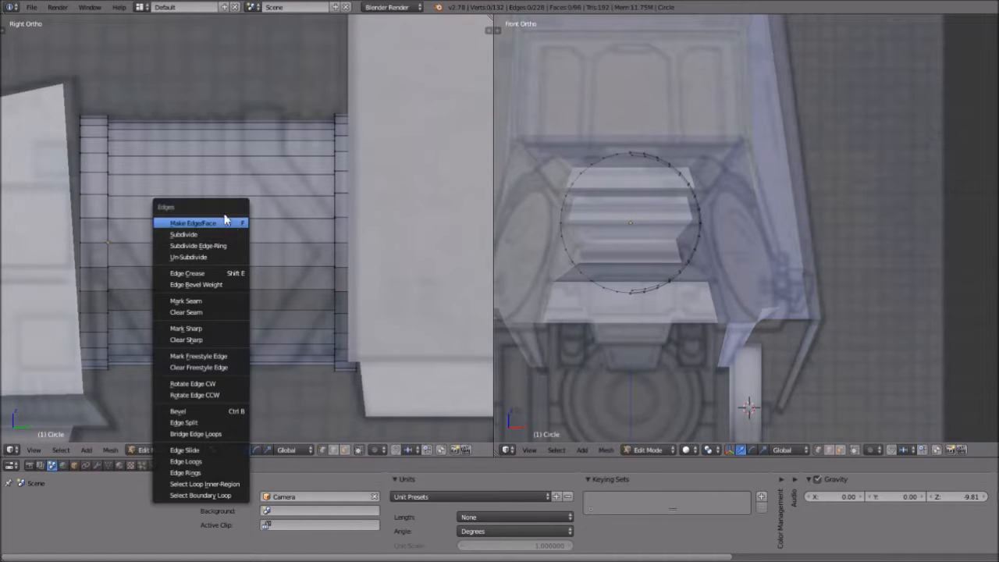
key(ctrl+r)
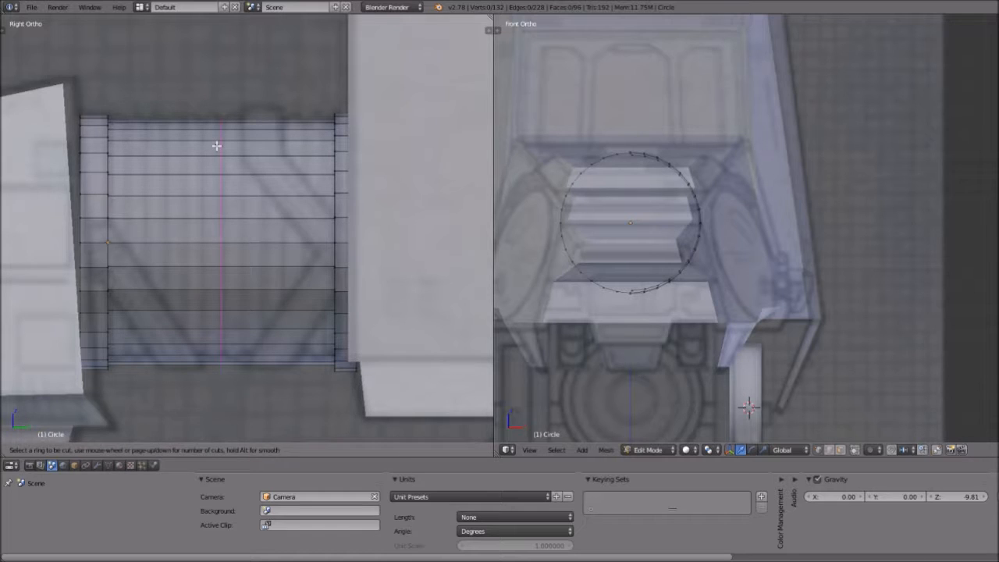
scroll(216, 146, up, 1)
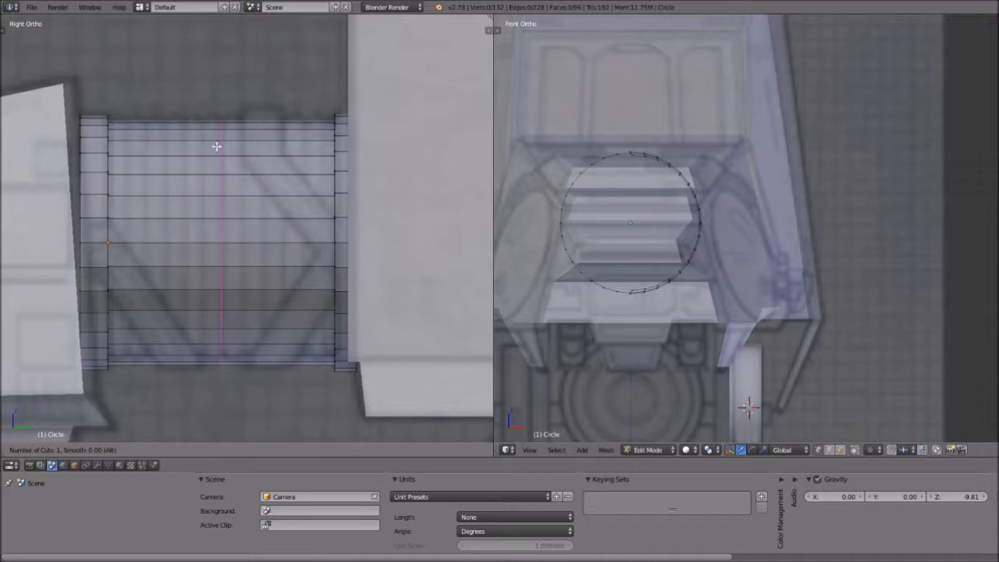
click(216, 146)
right_click(216, 146)
Step: Add a centred loop cut in the cylinder's front half, then another between it and the front collar, slid slightly rearward
key(ctrl+r)
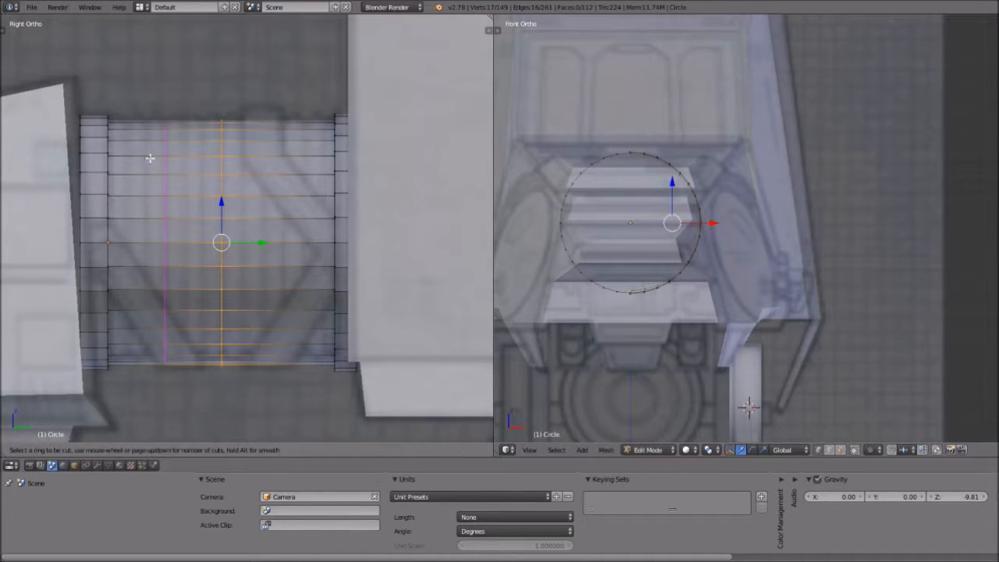
click(150, 158)
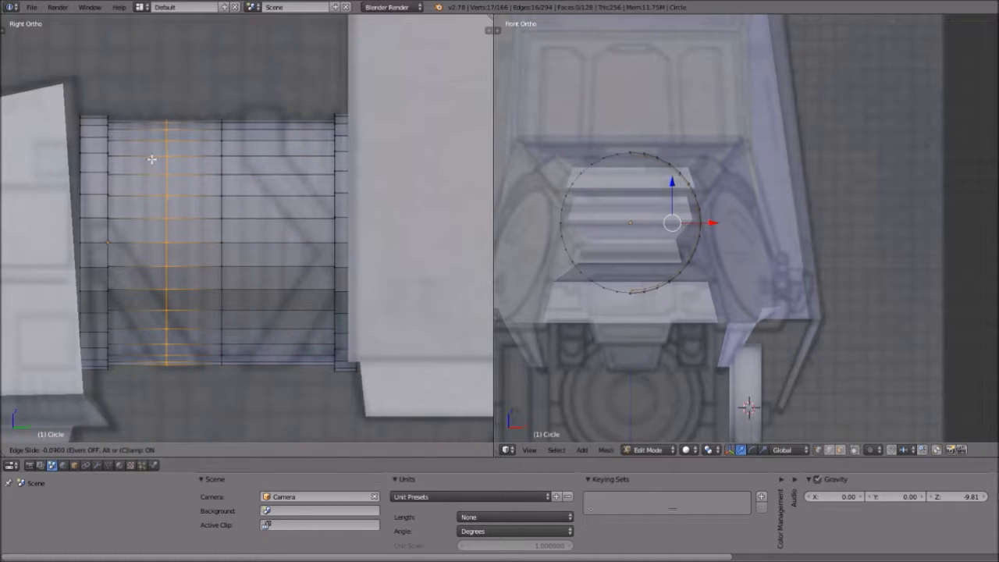
right_click(152, 159)
key(ctrl+r)
click(138, 161)
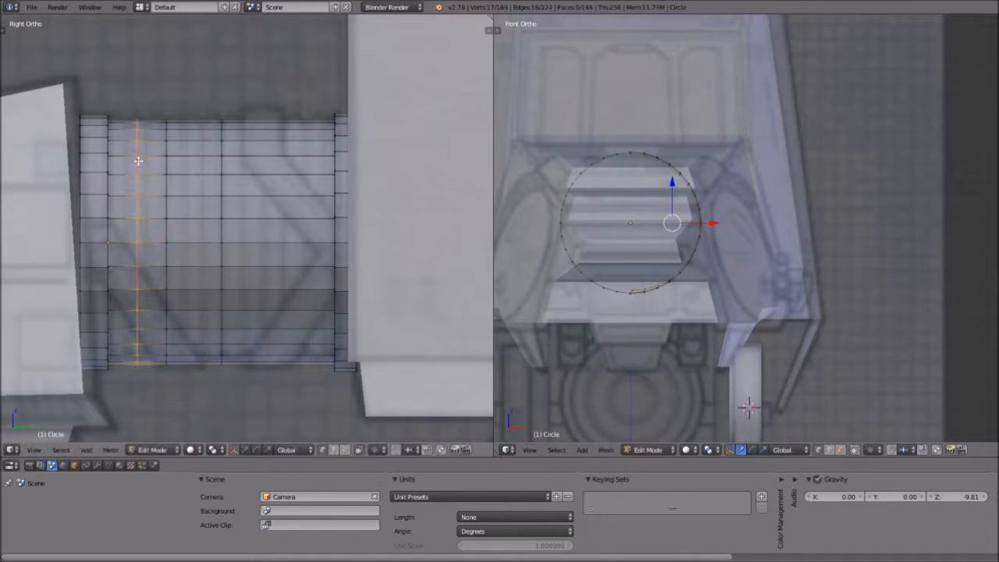
click(146, 160)
Step: Add a centred loop cut in the segment directly behind the front collar
scroll(134, 192, up, 2)
scroll(66, 164, down, 1)
key(ctrl+r)
click(74, 158)
right_click(74, 159)
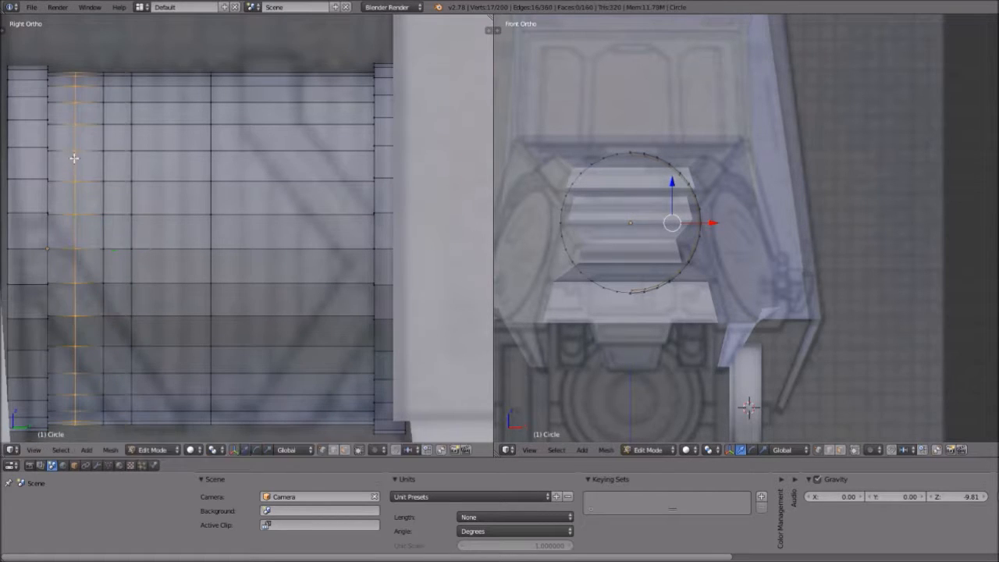
Step: Divide the wide segment ahead of the cylinder's middle loop with two evenly spaced loop cuts, matching the blueprint ribs
key(ctrl+r)
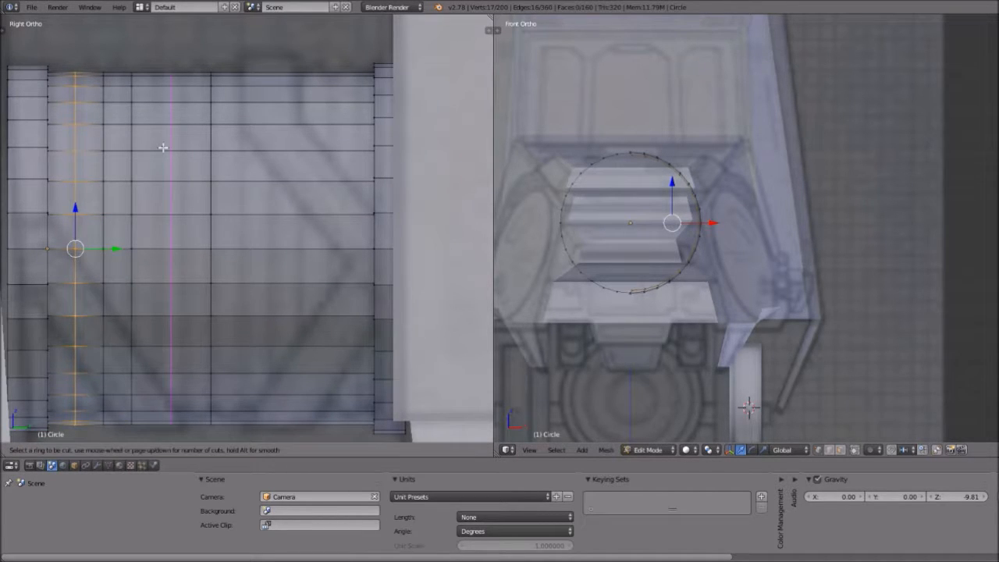
click(163, 147)
click(149, 149)
key(ctrl+r)
click(177, 148)
click(178, 148)
Step: Add three loop cuts behind the cylinder's middle loop, sliding them to follow the blueprint ribs
key(ctrl+r)
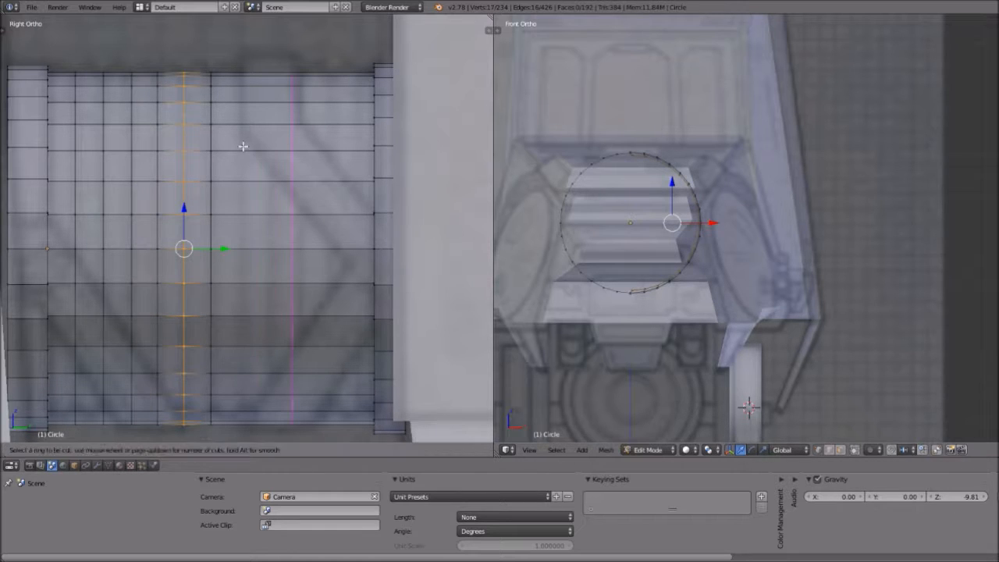
click(241, 145)
click(250, 153)
key(ctrl+r)
click(250, 152)
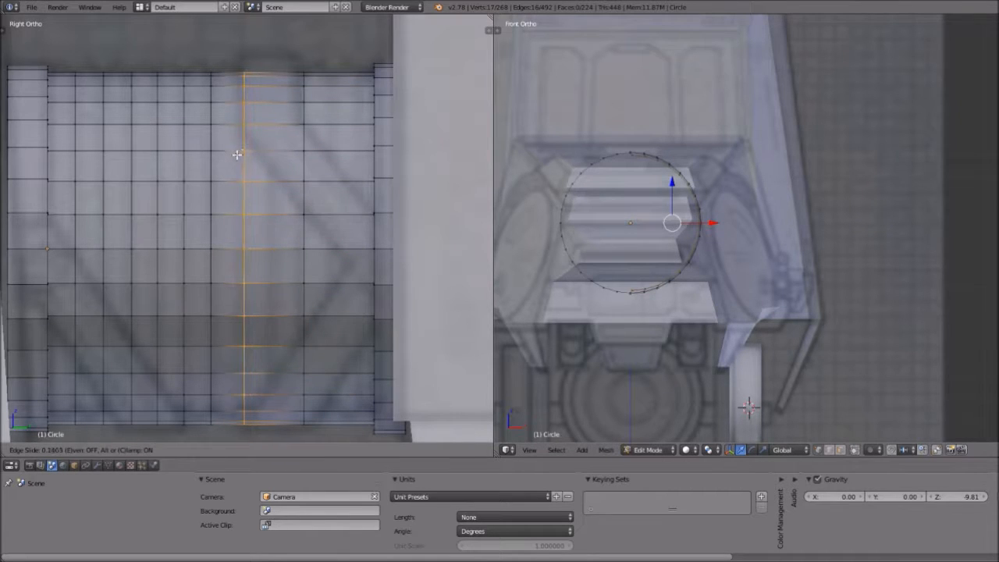
click(236, 155)
key(g)
key(g)
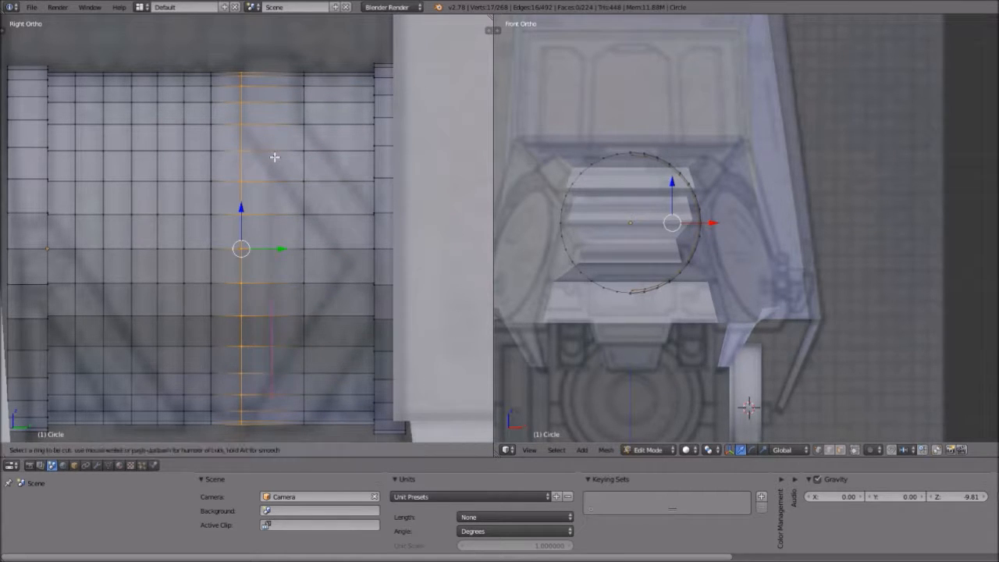
click(274, 157)
Step: Divide the remaining wide segment ahead of the rear collar with two loop cuts aligned to the blueprint ribs
key(ctrl+space)
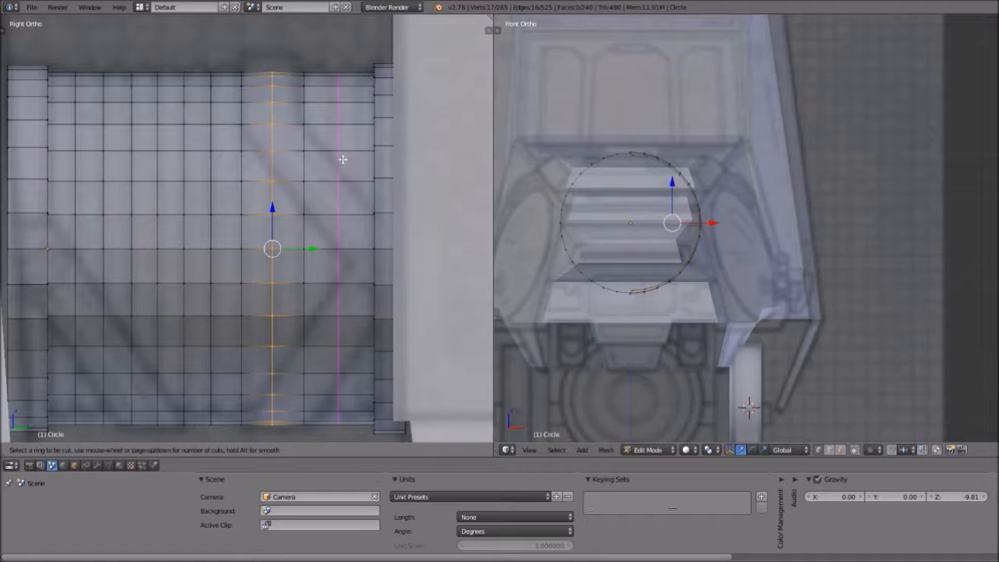
key(g)
key(g)
click(330, 160)
key(g)
key(g)
click(353, 159)
key(g)
key(g)
click(359, 159)
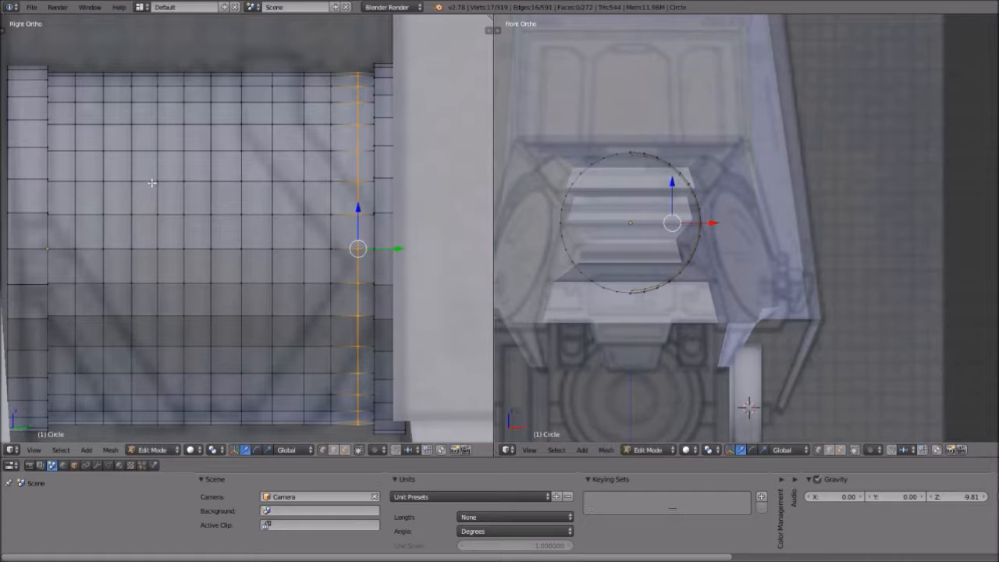
Step: Add centred loop cuts in the two segments on either side of the cylinder's middle loop
key(ctrl+e)
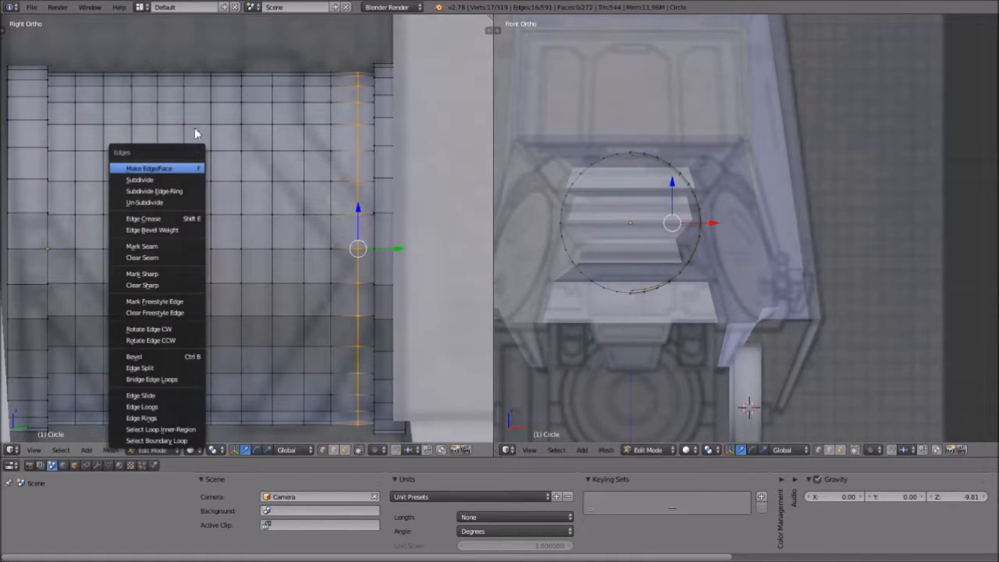
key(ctrl+r)
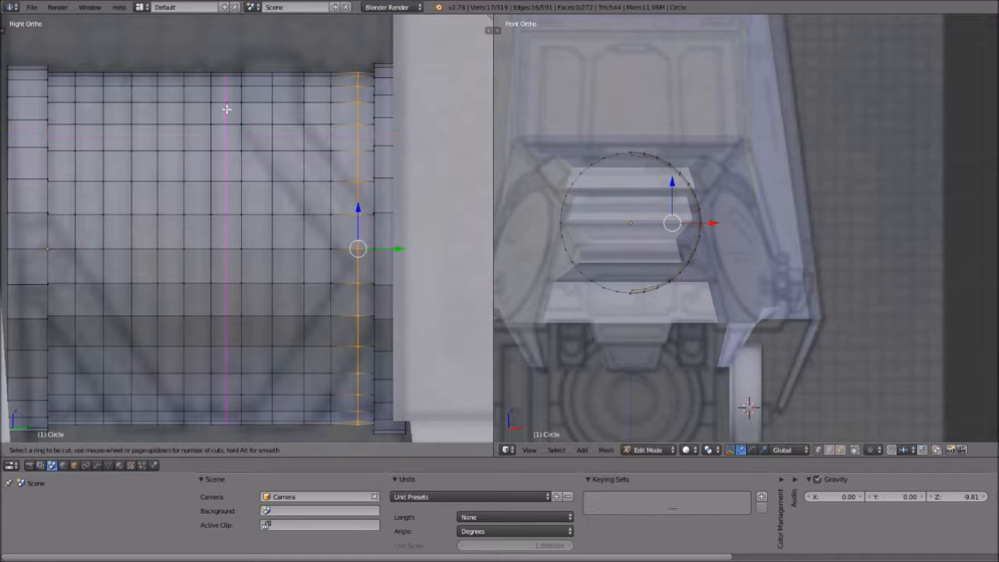
click(226, 109)
right_click(227, 109)
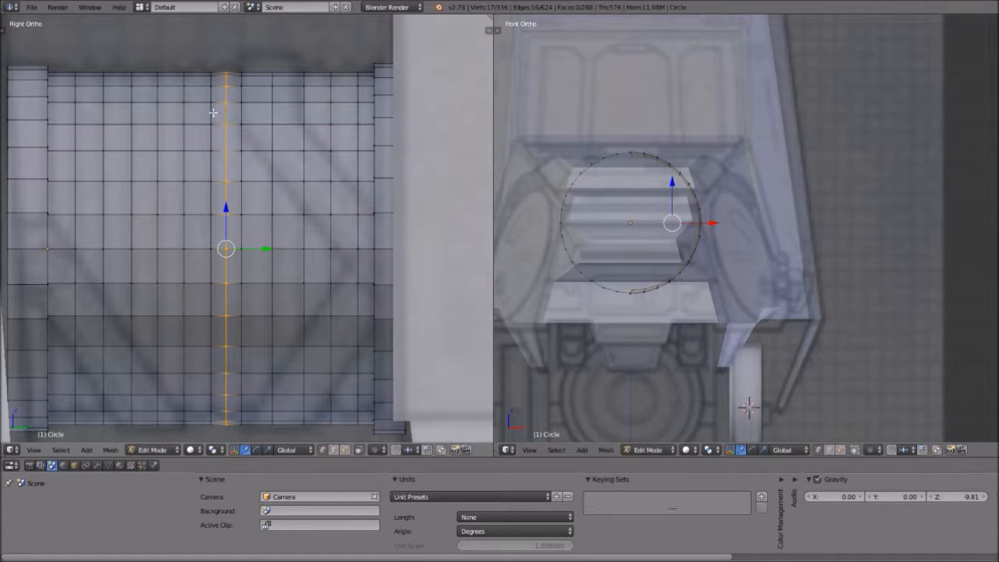
key(ctrl+r)
click(197, 110)
right_click(197, 110)
Step: Add centred loop cuts in the next three segments toward the front collar
key(ctrl+r)
click(173, 109)
right_click(173, 109)
key(ctrl+r)
click(142, 110)
right_click(142, 109)
key(ctrl+r)
click(116, 110)
right_click(116, 109)
key(ctrl+r)
click(85, 113)
right_click(85, 114)
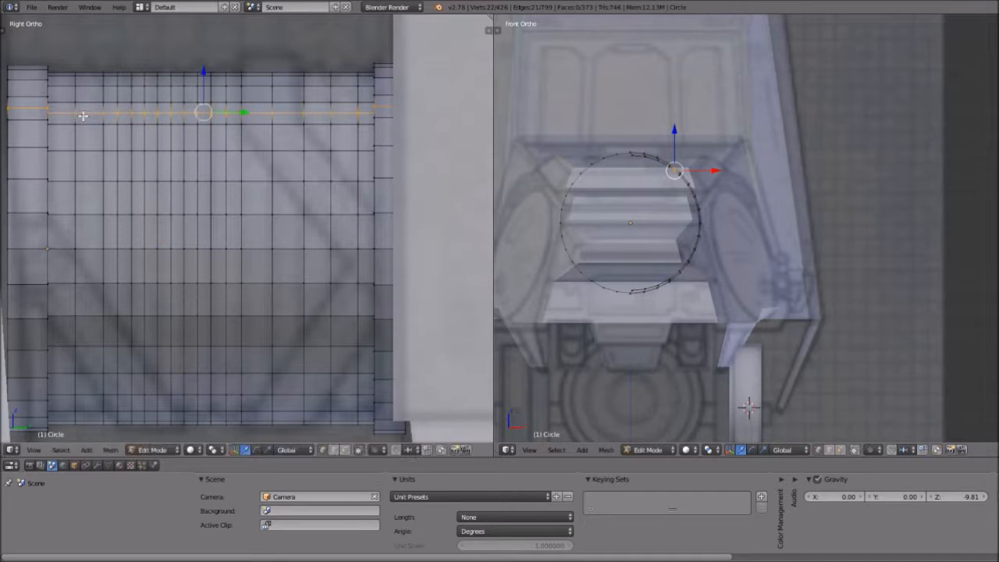
key(ctrl+z)
Step: Add centred loop cuts in the two undivided segments nearest the front collar
key(ctrl+r)
click(88, 117)
right_click(89, 117)
key(ctrl+r)
click(63, 116)
right_click(65, 117)
Step: Add centred loop cuts in the three successive undivided segments of the cylinder's rear half
key(ctrl+r)
click(258, 113)
right_click(265, 114)
key(ctrl+r)
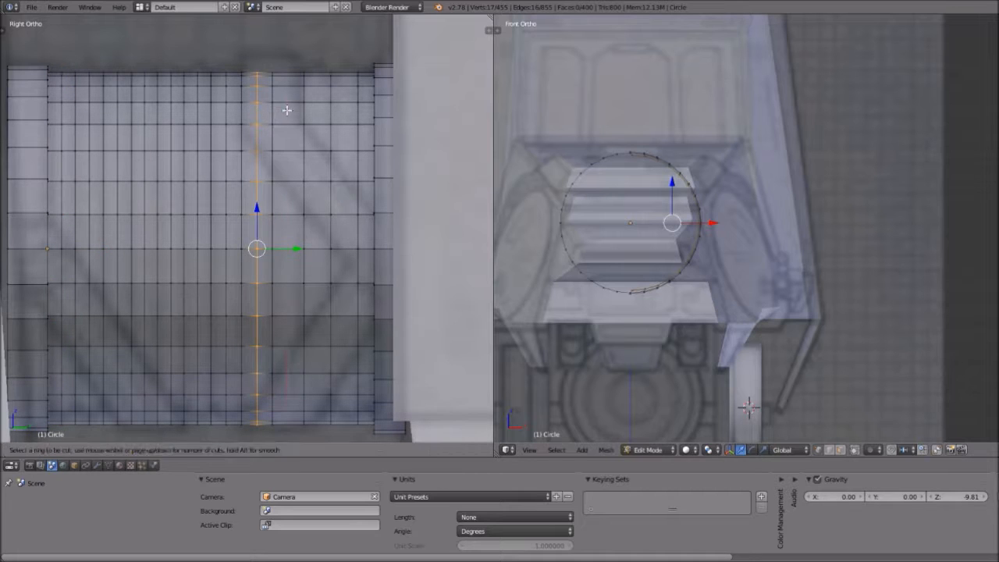
click(286, 110)
right_click(286, 111)
key(ctrl+r)
click(323, 103)
right_click(324, 104)
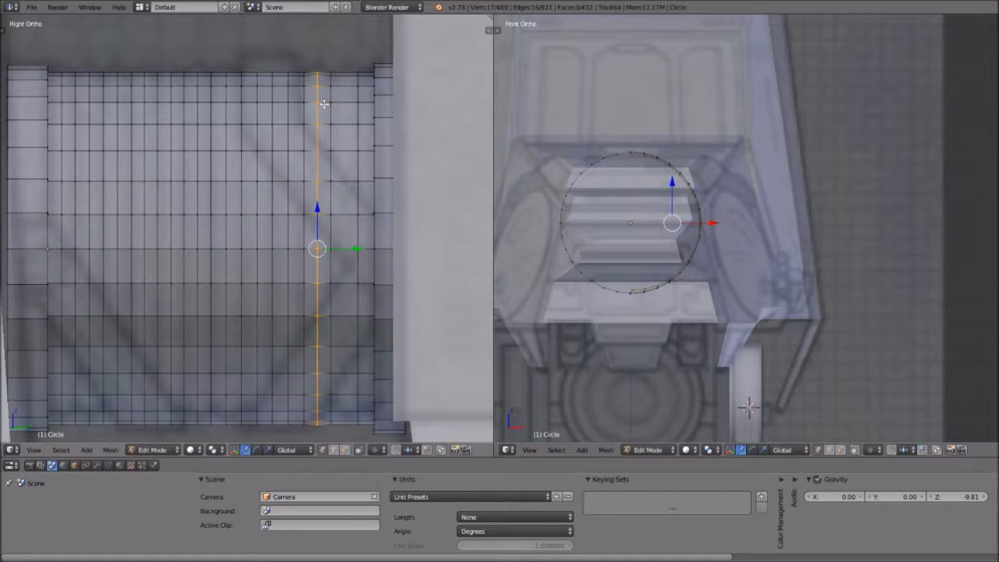
key(ctrl+r)
click(341, 103)
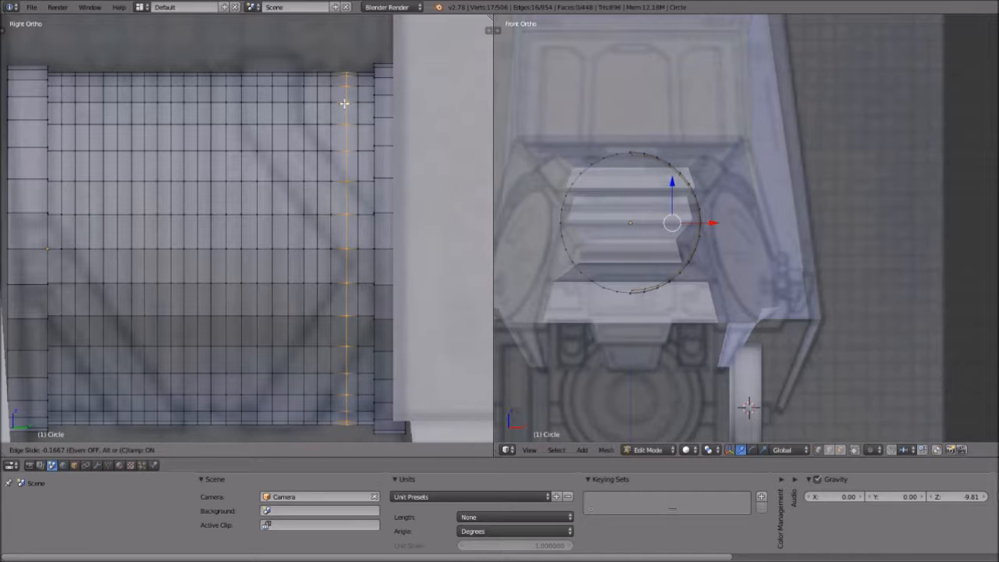
click(344, 103)
key(ctrl+z)
Step: Add a loop cut in the last undivided wide segment near the rear collar
key(ctrl+r)
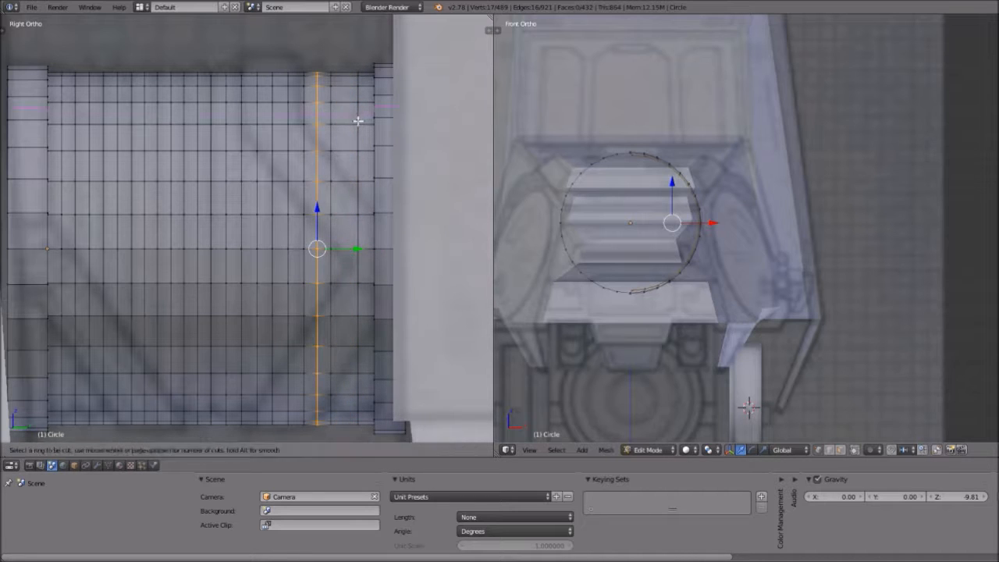
click(344, 113)
click(344, 113)
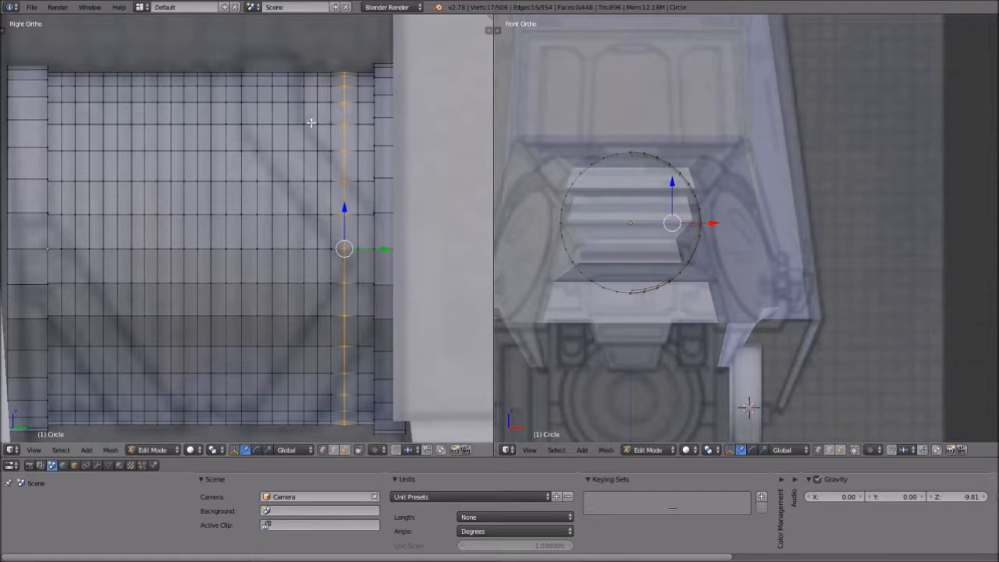
Step: Deselect everything and box-select the five alternate edge rings in the cylinder's rear half, beginning near the rear collar
key(a)
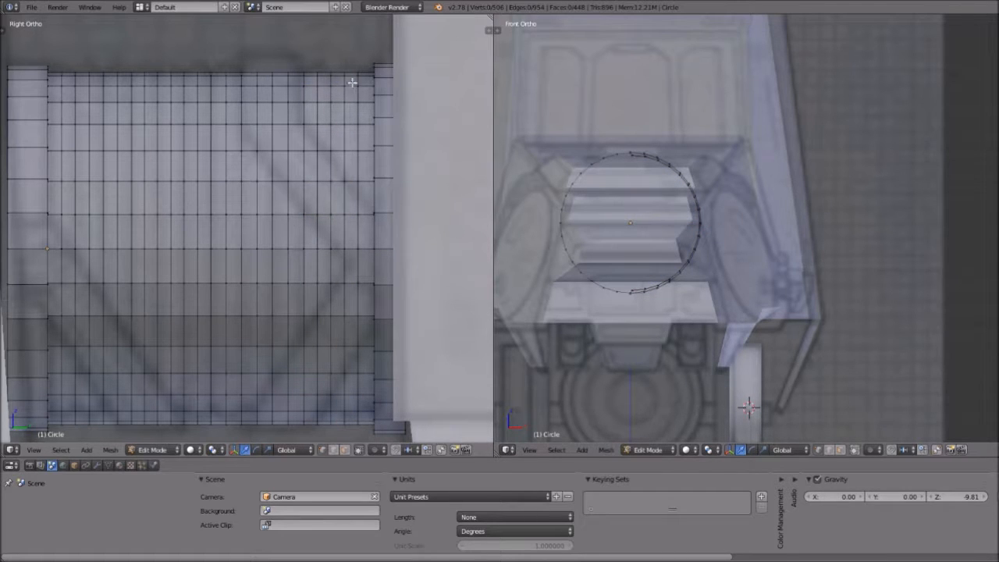
key(b)
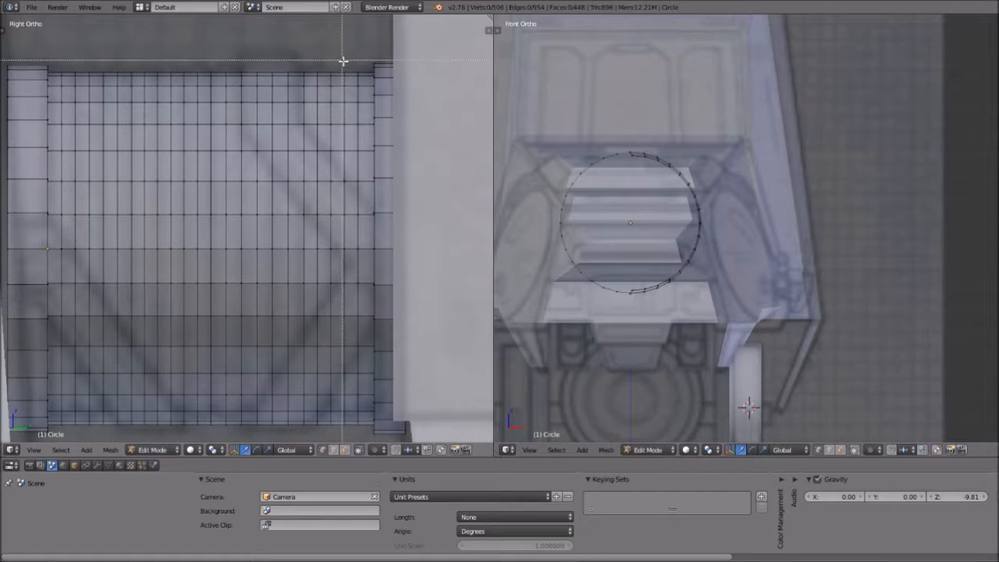
drag(338, 63, 349, 431)
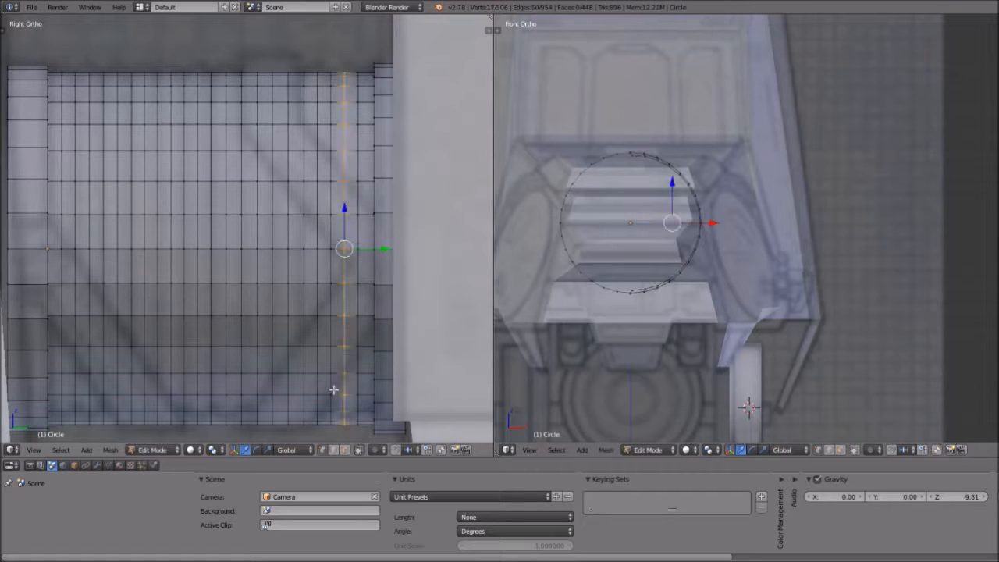
key(b)
drag(312, 65, 322, 437)
key(b)
drag(285, 61, 294, 437)
key(b)
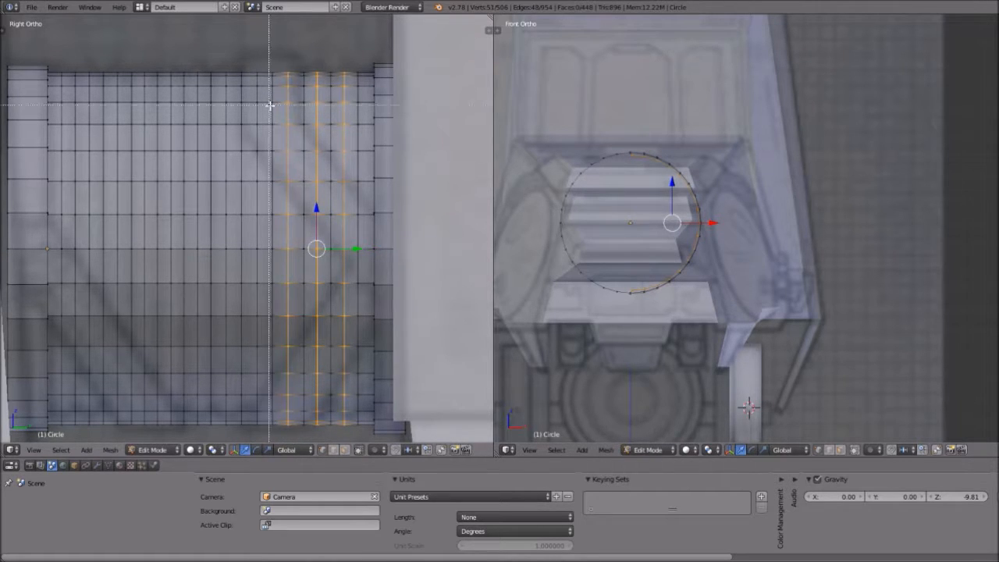
drag(253, 66, 258, 437)
key(b)
drag(221, 55, 232, 441)
Step: Add the six alternate edge rings in the cylinder's front half to the selection, ending beside the front collar
key(b)
drag(189, 56, 207, 431)
key(b)
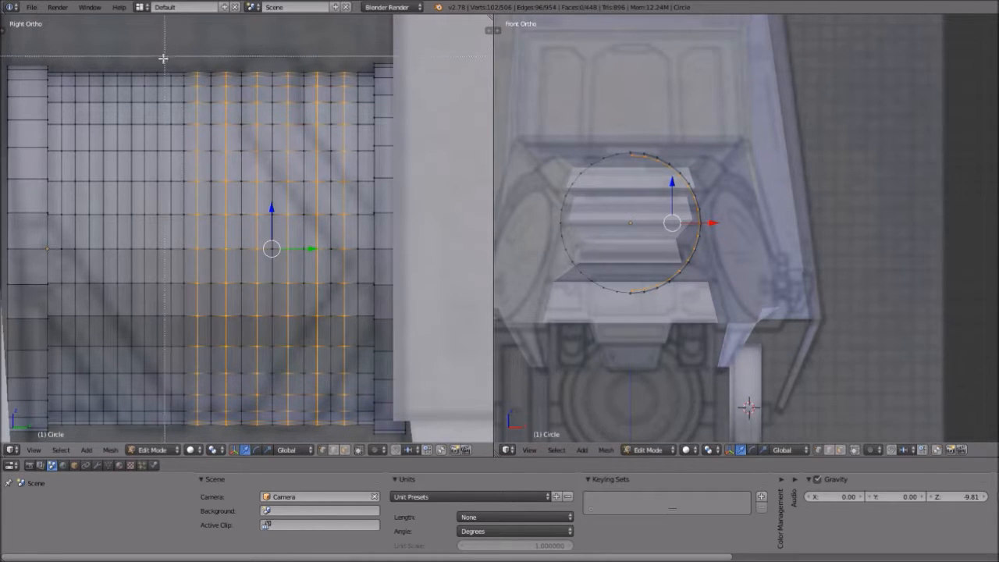
drag(160, 58, 182, 439)
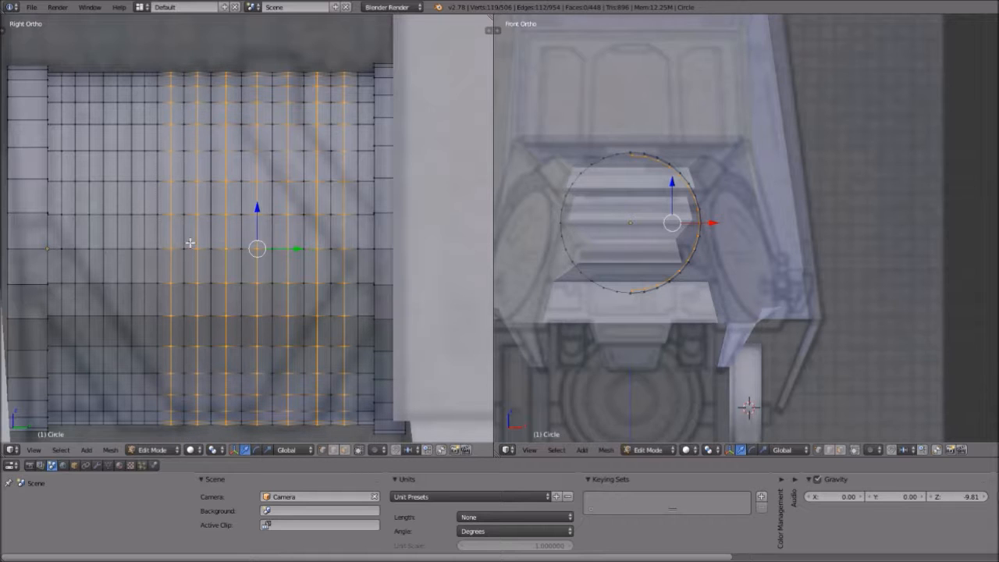
key(b)
drag(138, 61, 147, 441)
key(b)
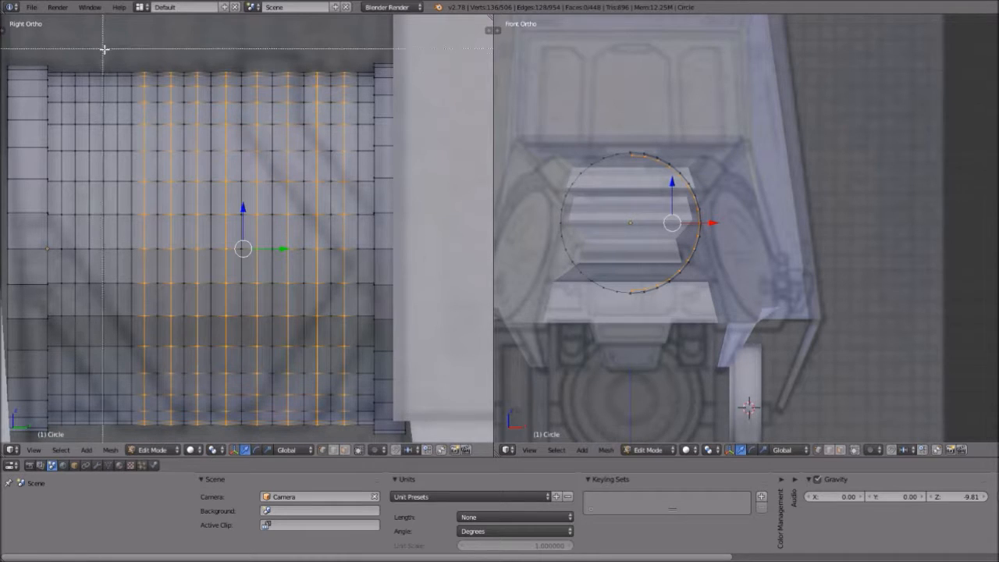
drag(115, 48, 121, 442)
key(b)
drag(81, 58, 99, 439)
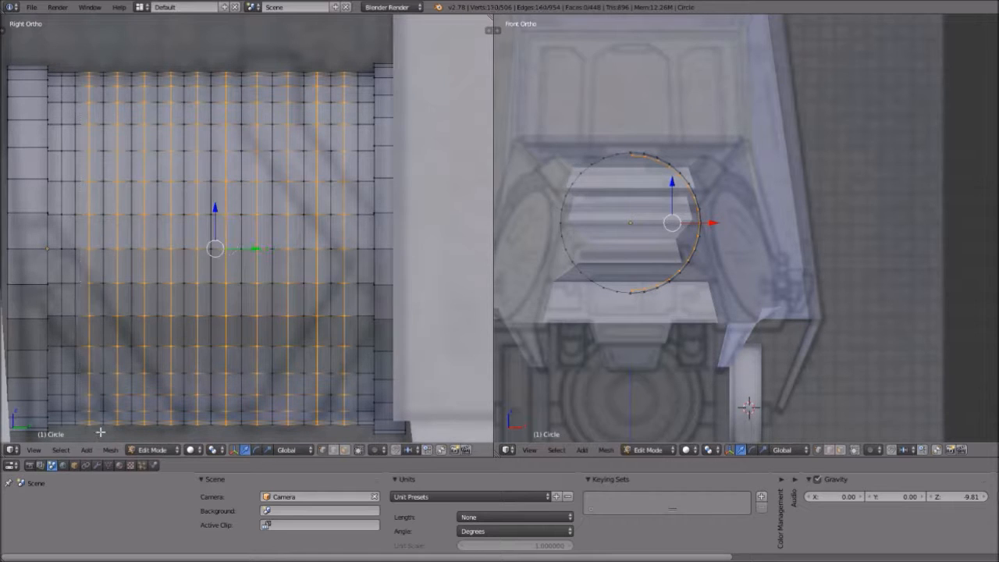
key(b)
drag(53, 64, 66, 440)
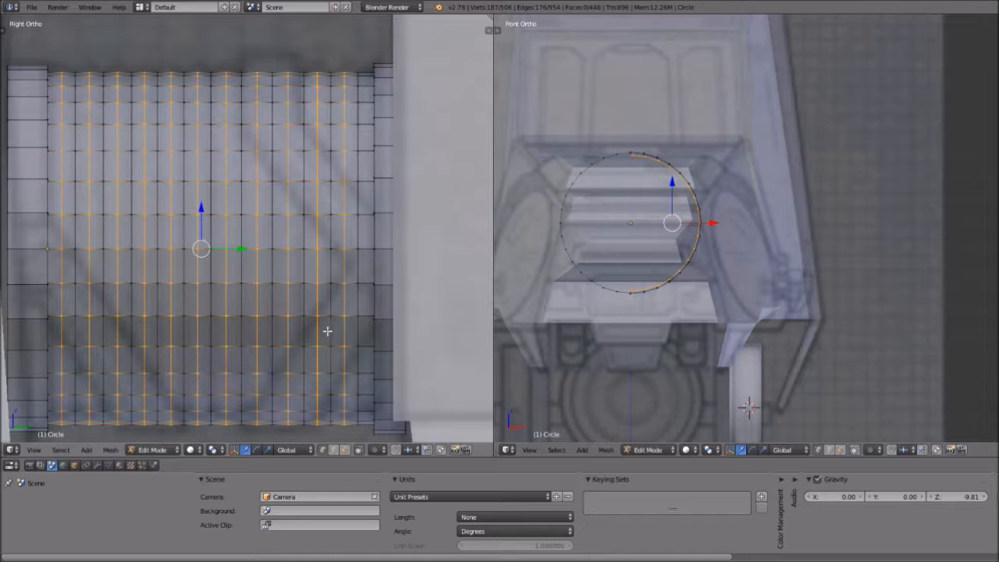
Step: Box-select the original circle and extrude it about 0.07 forward along Y to form the front collar
scroll(309, 252, up, 1)
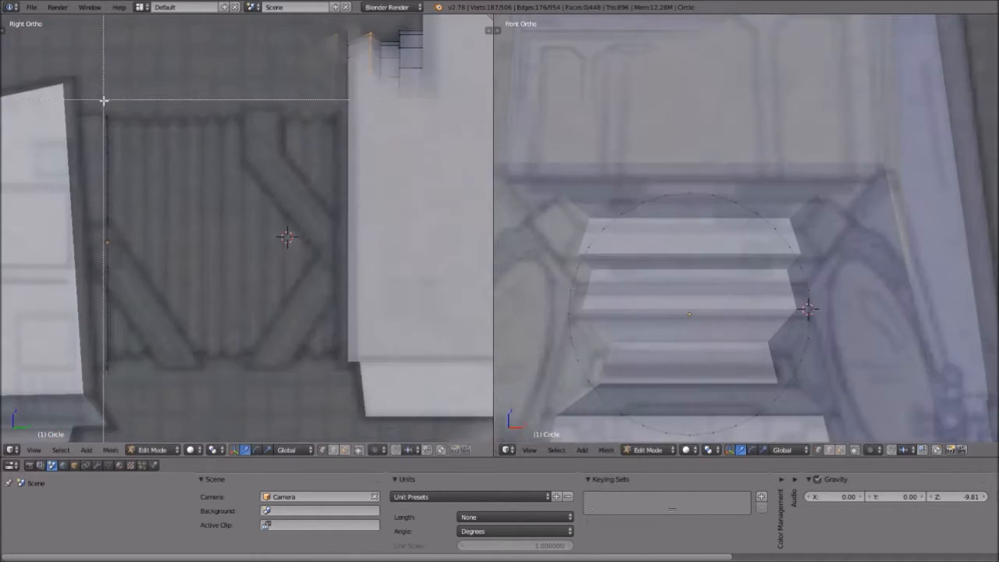
key(b)
drag(103, 100, 156, 400)
key(e)
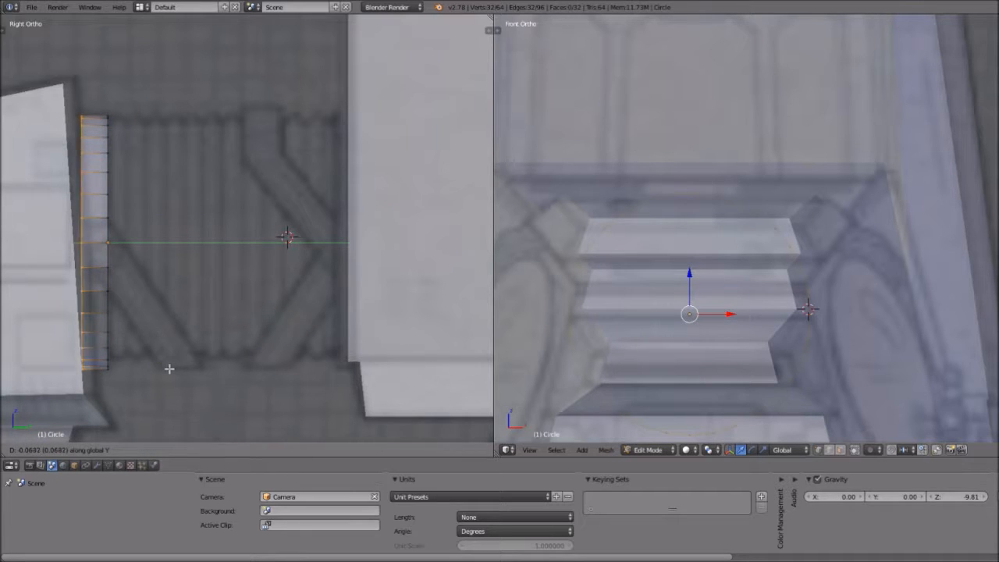
click(169, 367)
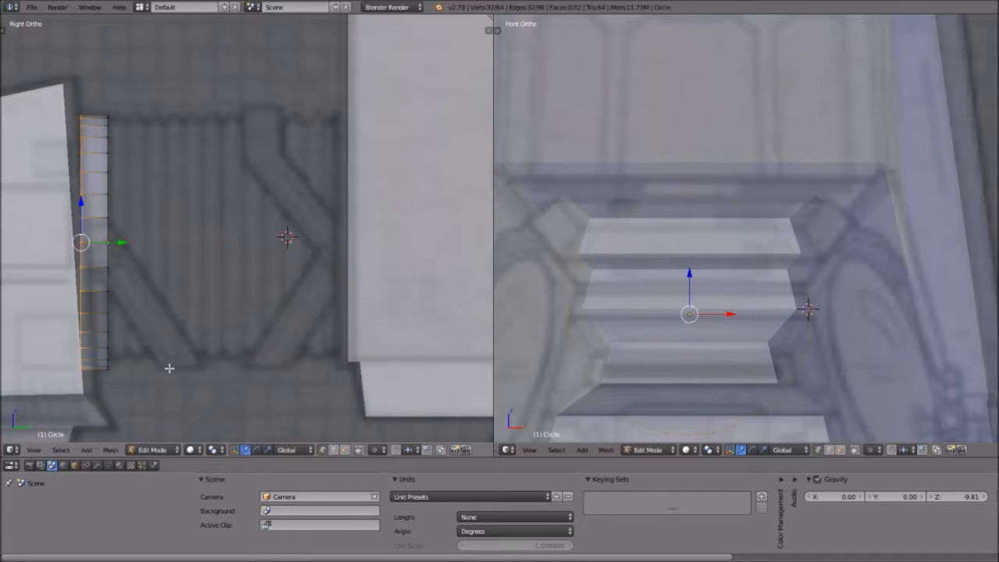
Step: Box-select only the front collar's rear ring, extrude it in place and scale it inward to about 0.975
key(a)
key(b)
drag(107, 112, 156, 396)
scroll(162, 337, up, 1)
key(e)
right_click(165, 335)
key(s)
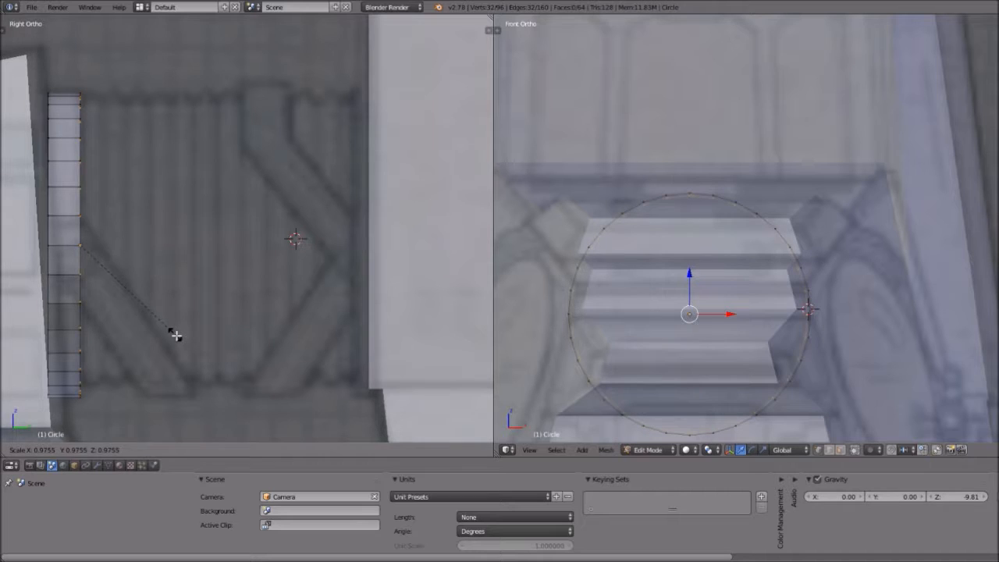
click(174, 335)
Step: Extrude the inset ring rearward along Y to just short of the rear hull, then nudge its end about 0.001 along Y
key(e)
key(y)
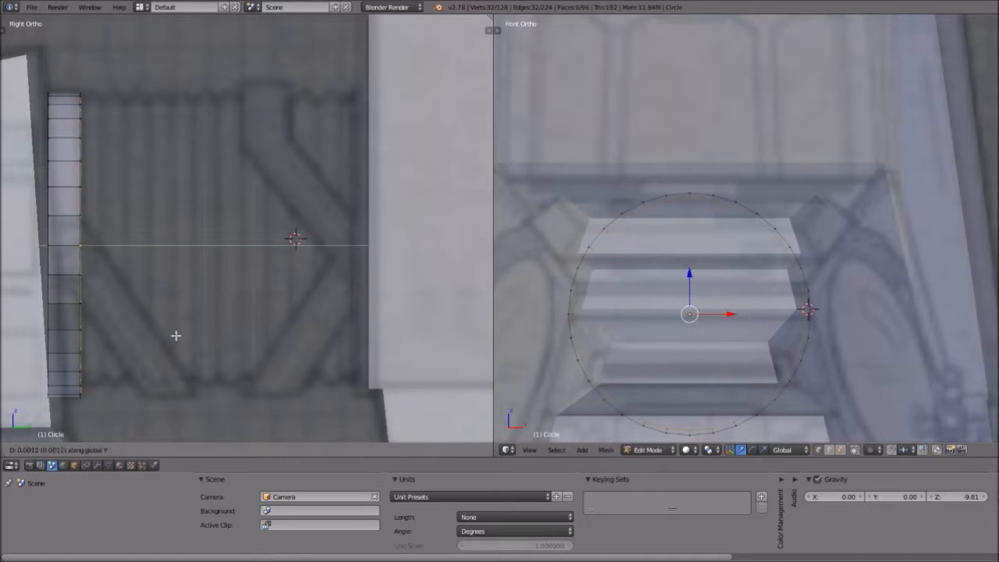
click(445, 352)
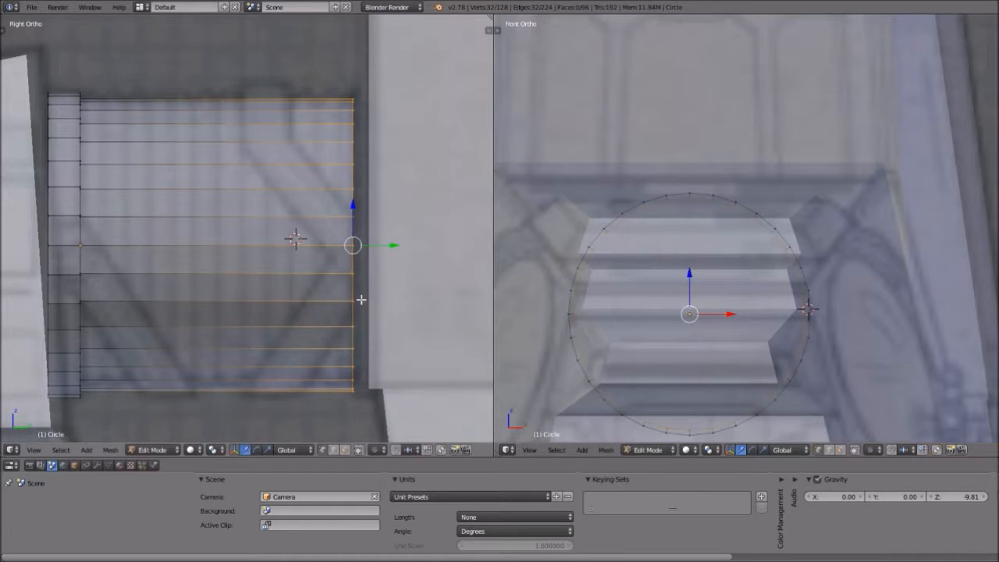
scroll(361, 299, up, 2)
scroll(385, 288, down, 1)
key(g)
key(y)
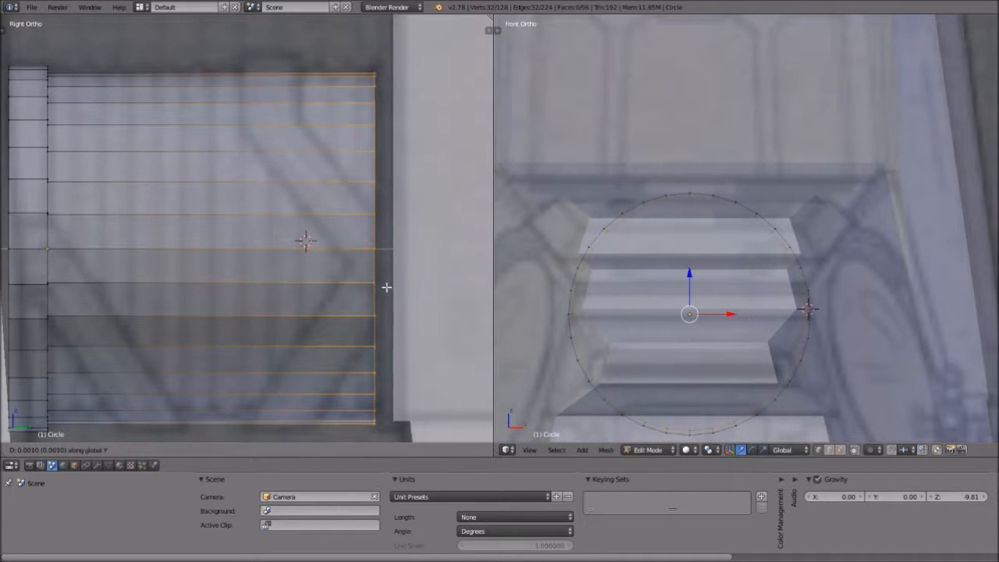
click(388, 287)
Step: Extrude the tube's rear ring in place, scale it outward to the front collar's radius, and extrude it along Y into the rear hull
key(e)
key(s)
click(388, 288)
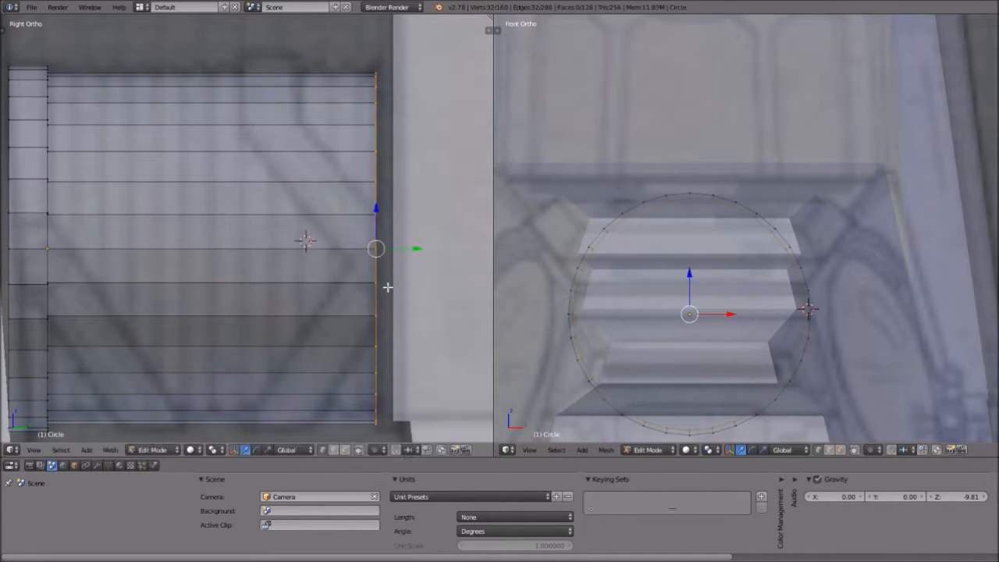
key(s)
click(420, 289)
key(e)
key(y)
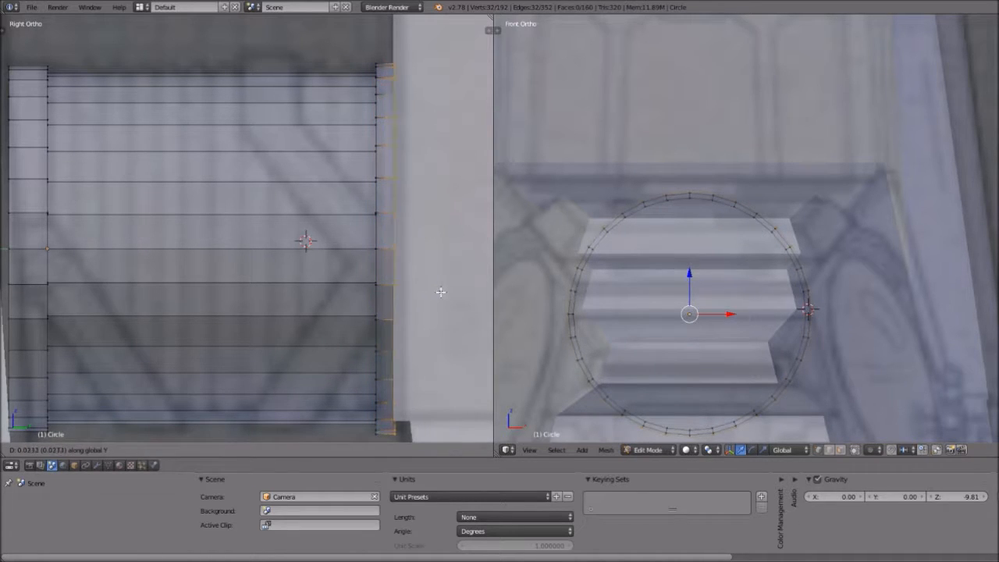
click(453, 292)
Step: Add three edge loops around the tube at roughly a quarter, half and three quarters of its length, matching the blueprint ribs
scroll(388, 277, down, 2)
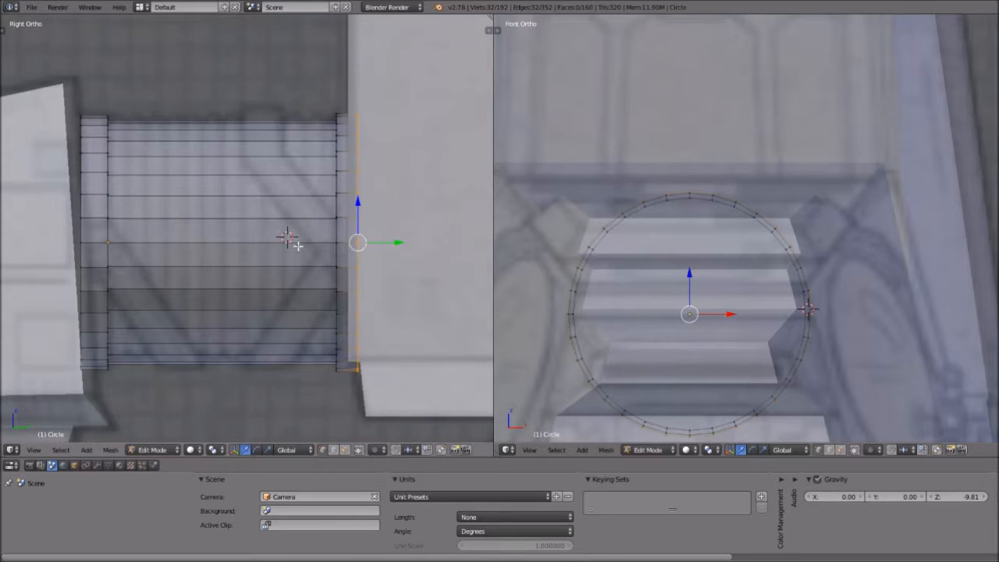
key(a)
key(ctrl+r)
click(201, 211)
right_click(201, 211)
key(ctrl+r)
click(188, 201)
right_click(187, 202)
key(ctrl+r)
click(291, 172)
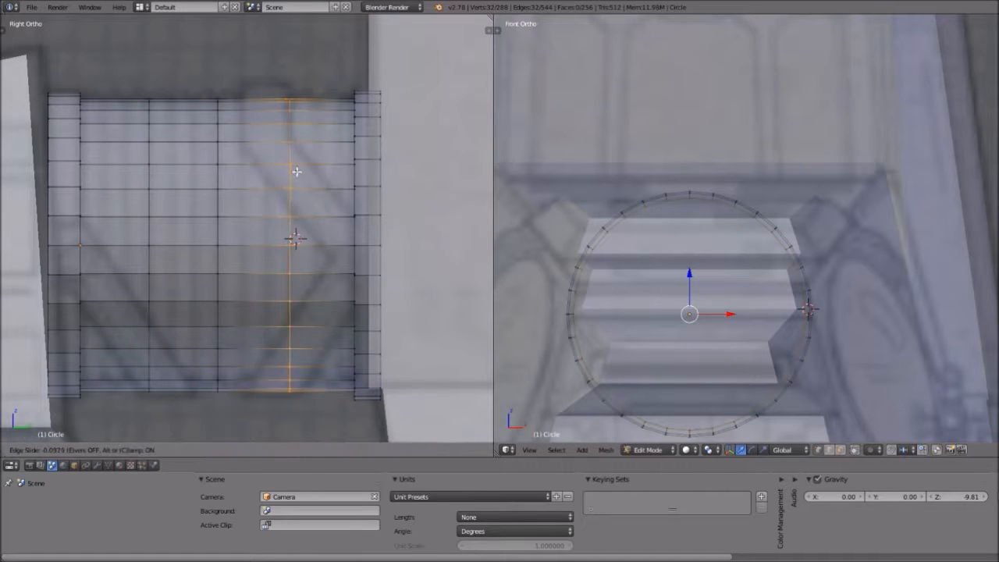
click(295, 172)
Step: Add four edge loops in the tube's front half, two in each wide segment, spaced to match the blueprint ribs
key(ctrl+r)
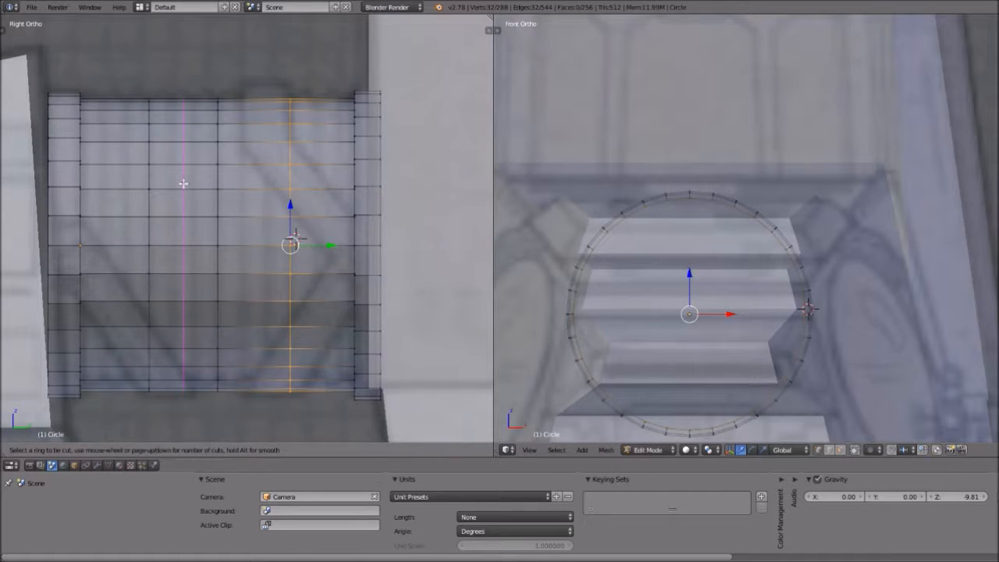
click(182, 185)
click(172, 187)
key(ctrl+r)
click(190, 180)
right_click(190, 179)
key(ctrl+r)
click(131, 190)
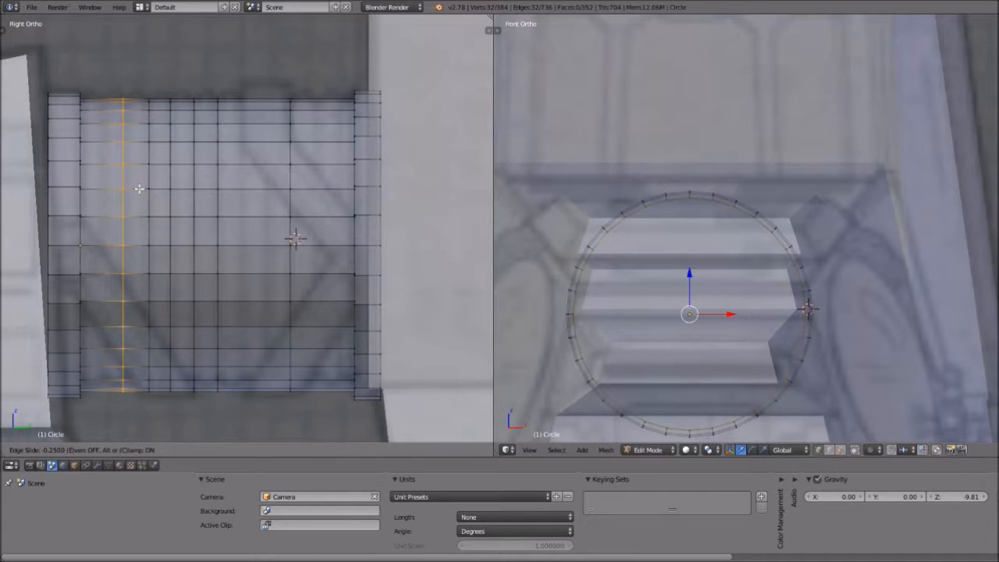
click(140, 188)
key(ctrl+r)
click(110, 211)
right_click(110, 211)
Step: Add four edge loops in the tube's rear half, two in each wide segment, spaced evenly to match the blueprint ribs
key(ctrl+r)
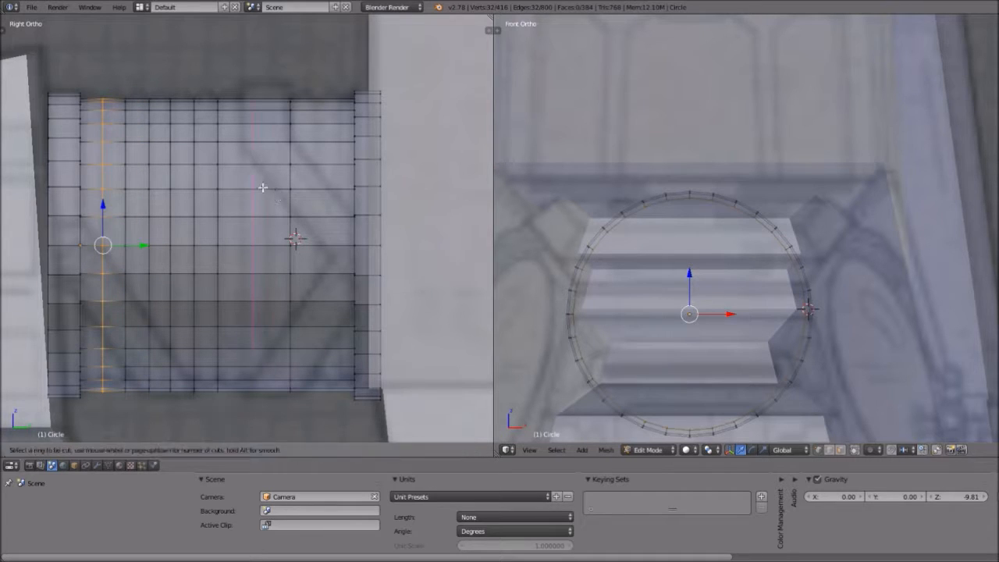
click(260, 187)
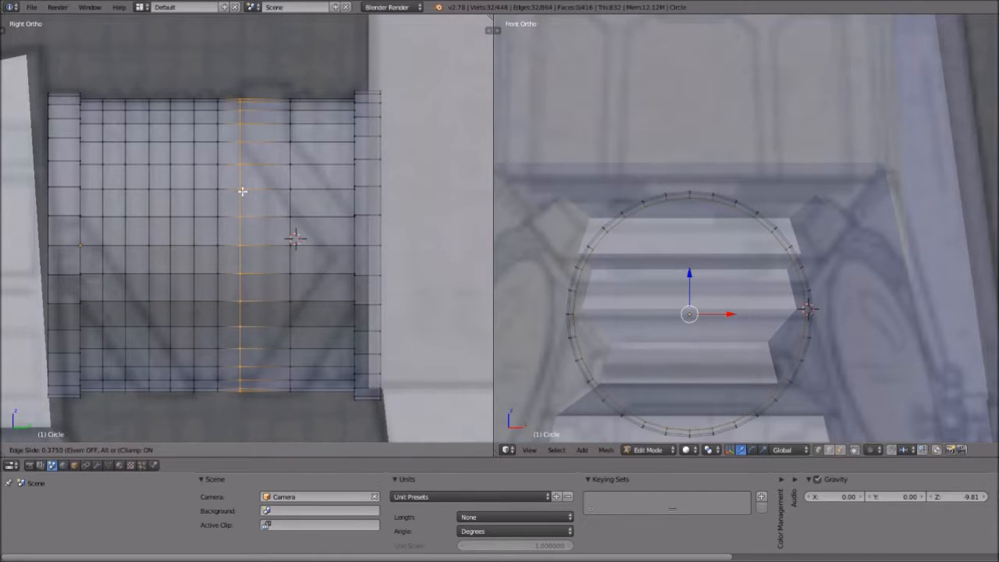
click(242, 192)
key(ctrl+r)
click(268, 196)
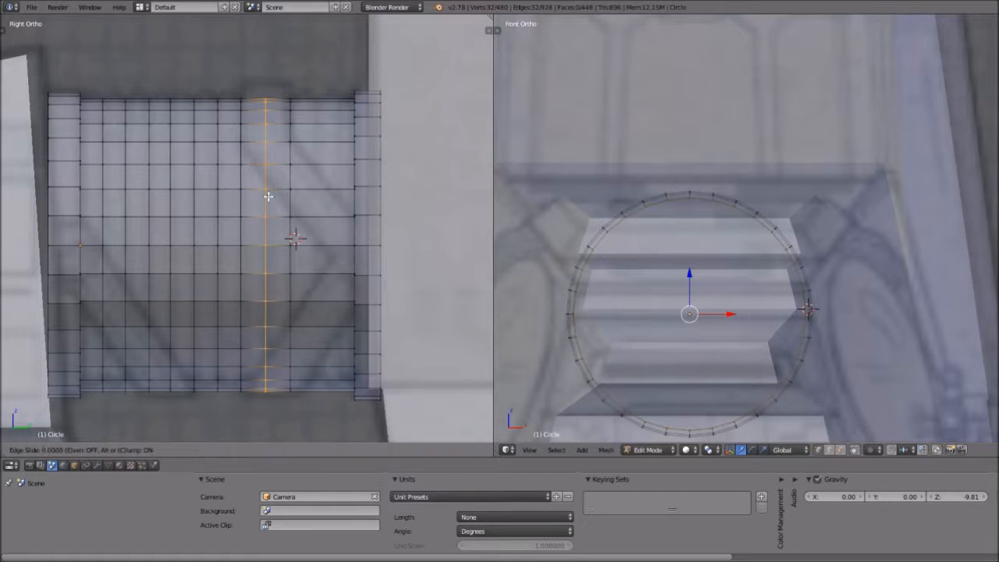
click(268, 196)
key(ctrl+r)
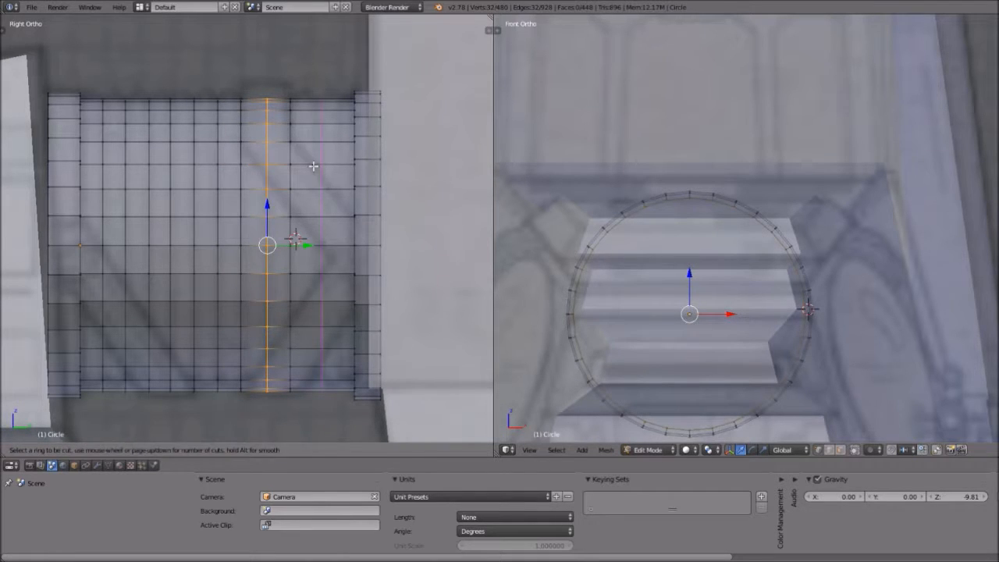
click(313, 166)
click(307, 165)
key(ctrl+r)
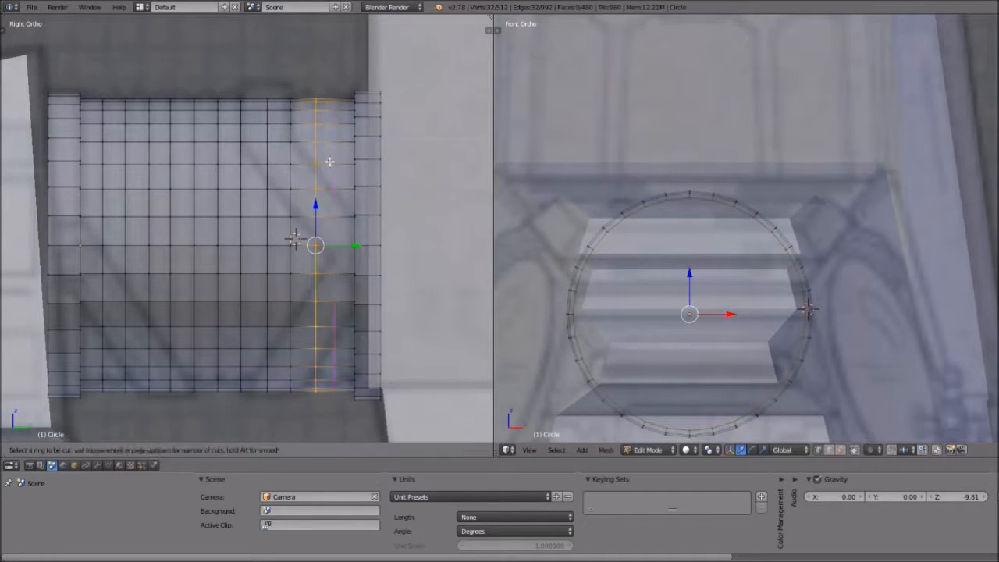
click(331, 162)
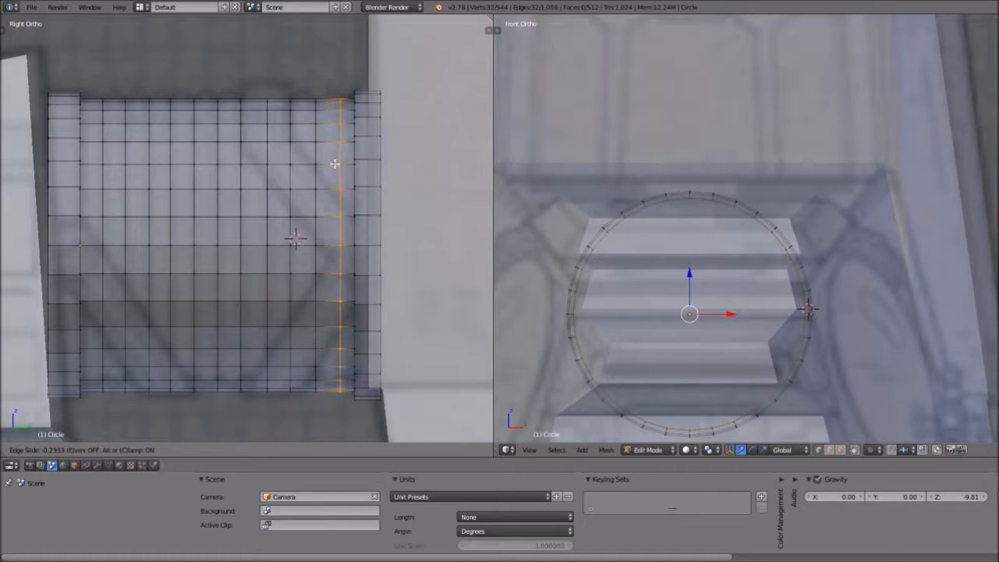
click(334, 164)
Step: Deselect everything and halve four neighbouring tube segments with edge loops, skipping the segment beside the rear collar and working forward
key(a)
scroll(328, 160, up, 1)
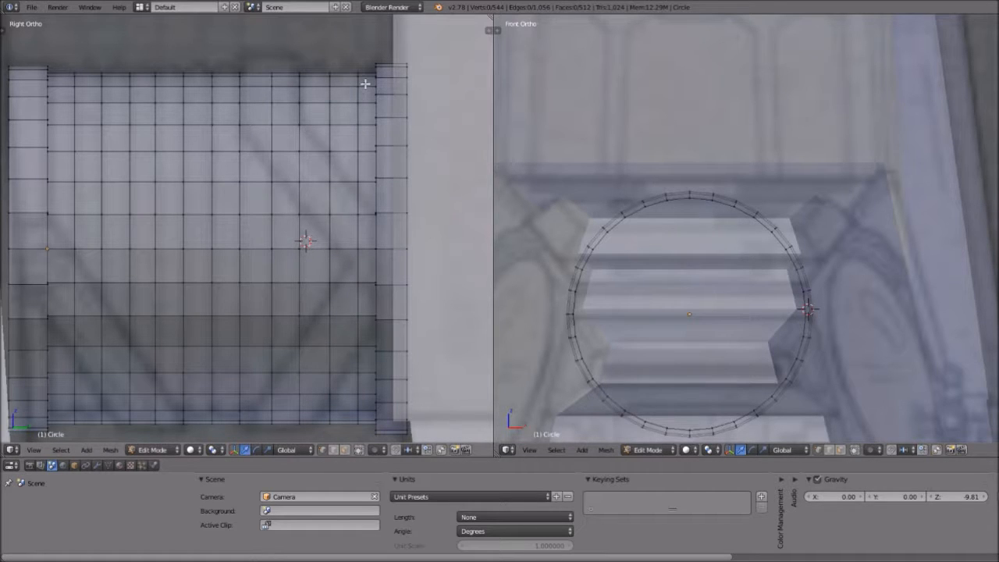
key(ctrl+r)
click(348, 85)
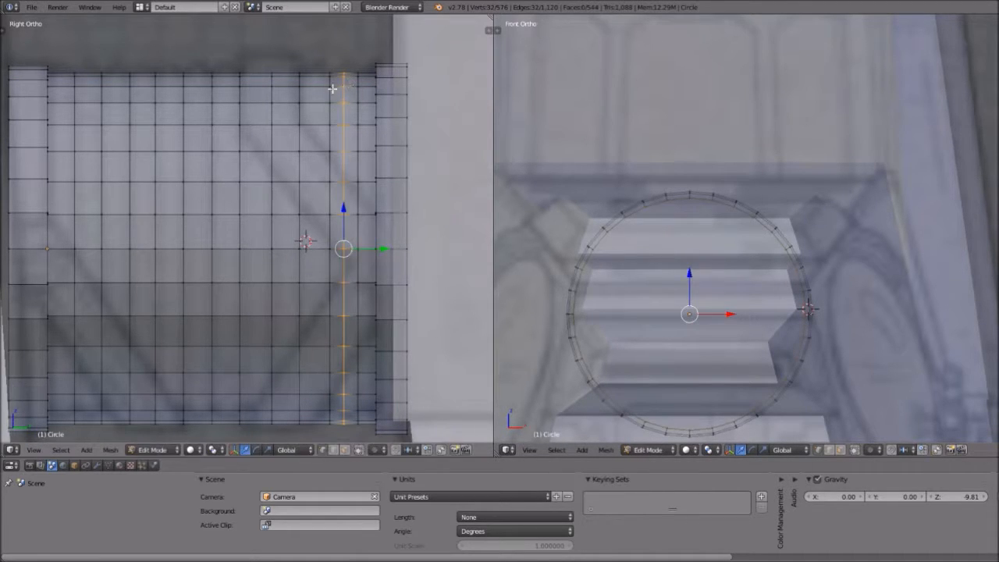
click(320, 88)
key(ctrl+r)
click(300, 86)
click(290, 87)
key(ctrl+r)
click(260, 91)
click(261, 91)
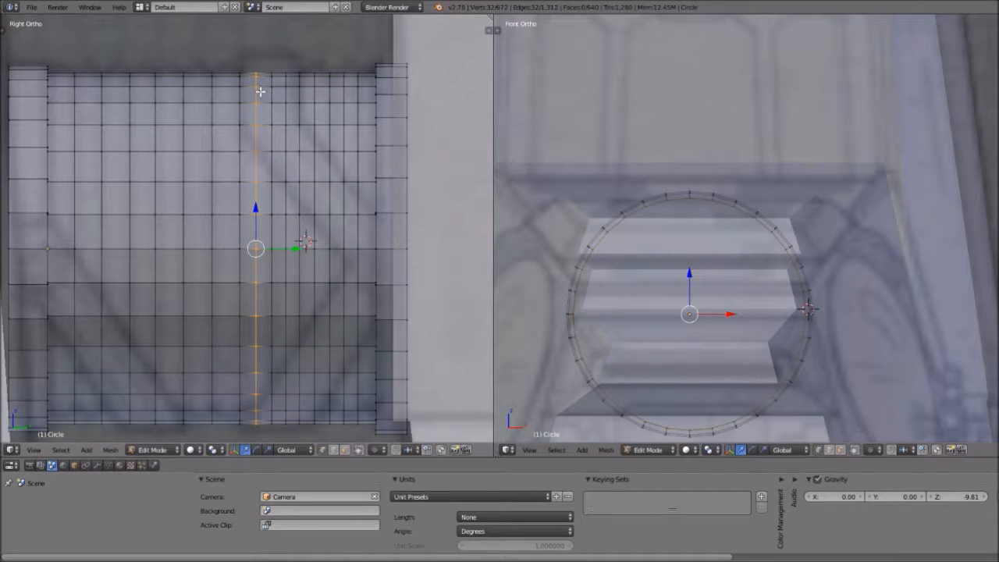
Step: Halve the three segments around the middle of the tube with one edge loop each
key(ctrl+r)
click(232, 92)
click(228, 92)
key(ctrl+r)
click(205, 92)
click(205, 93)
key(ctrl+r)
click(178, 98)
click(178, 98)
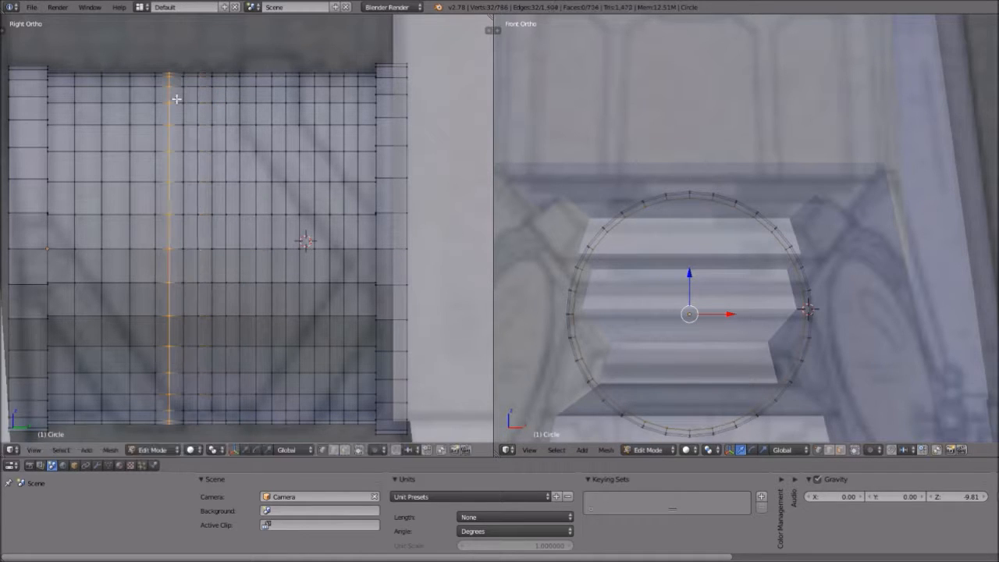
Step: Halve the last four undivided segments up to the front collar with one edge loop each
key(ctrl+r)
click(146, 99)
click(146, 100)
key(ctrl+r)
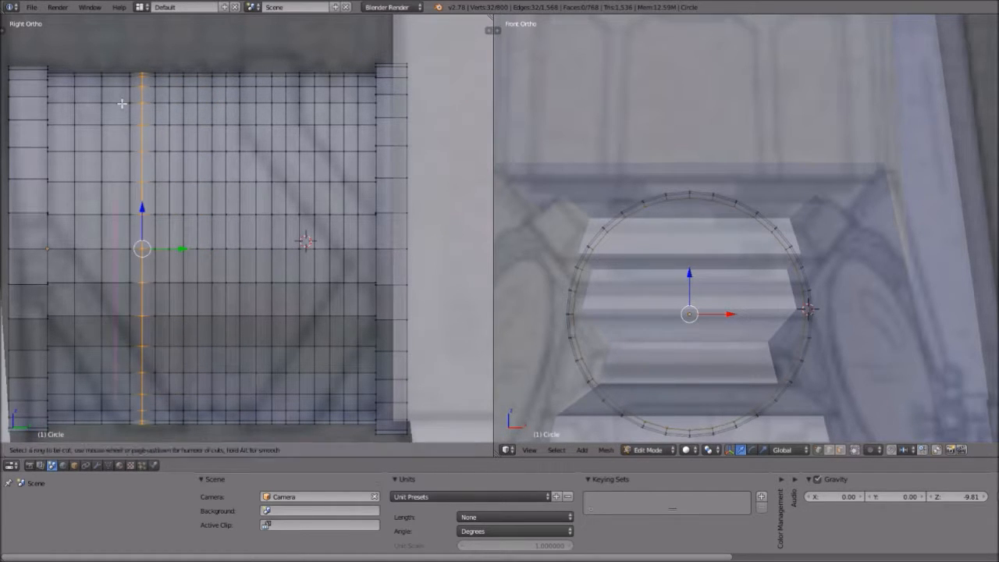
click(122, 103)
click(121, 104)
key(ctrl+r)
click(89, 103)
click(83, 104)
key(ctrl+r)
click(70, 105)
click(65, 105)
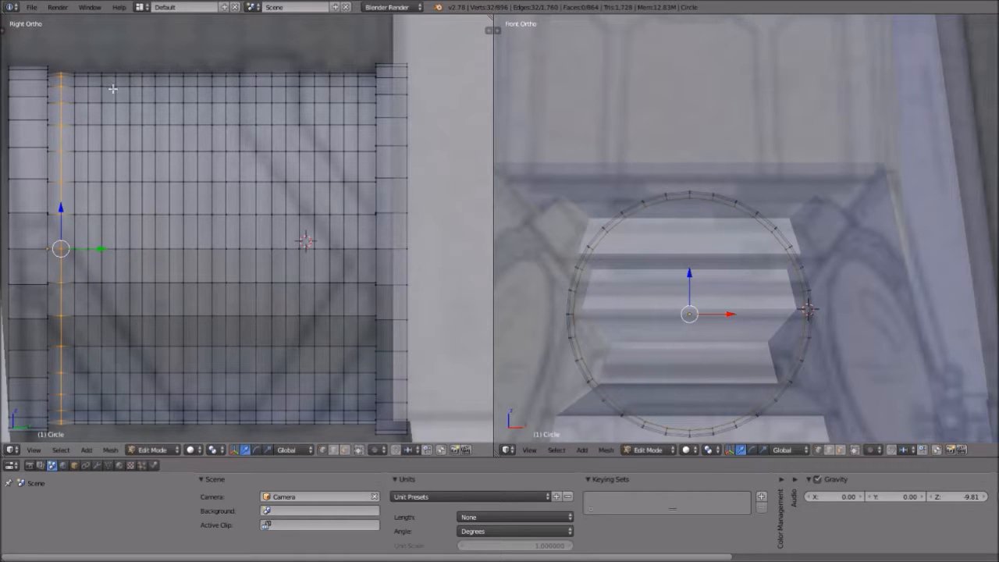
Step: Deselect everything and select every other edge ring along the tube, starting with the first ring behind the front collar
key(a)
scroll(92, 78, down, 1)
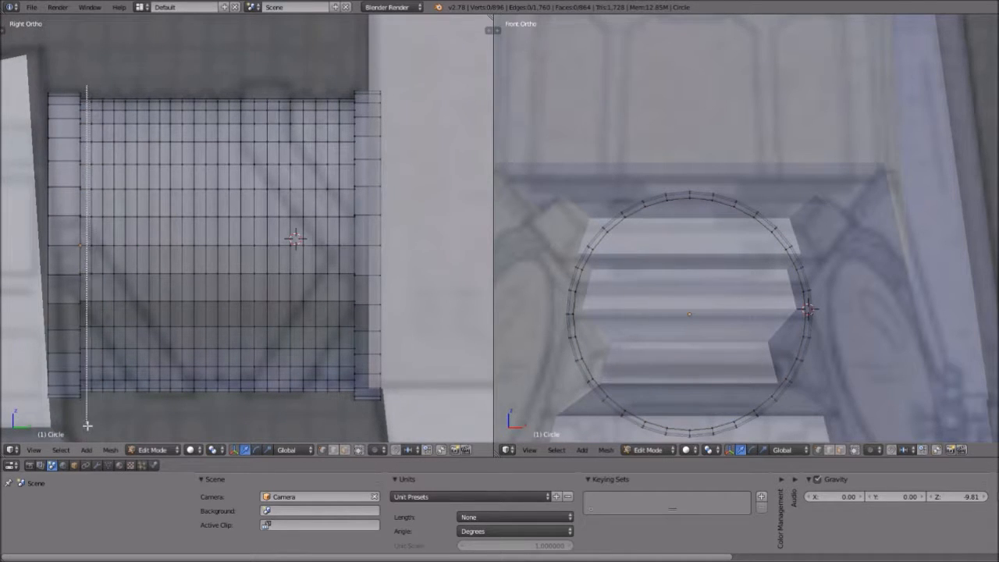
alt+right_click(95, 414)
key(b)
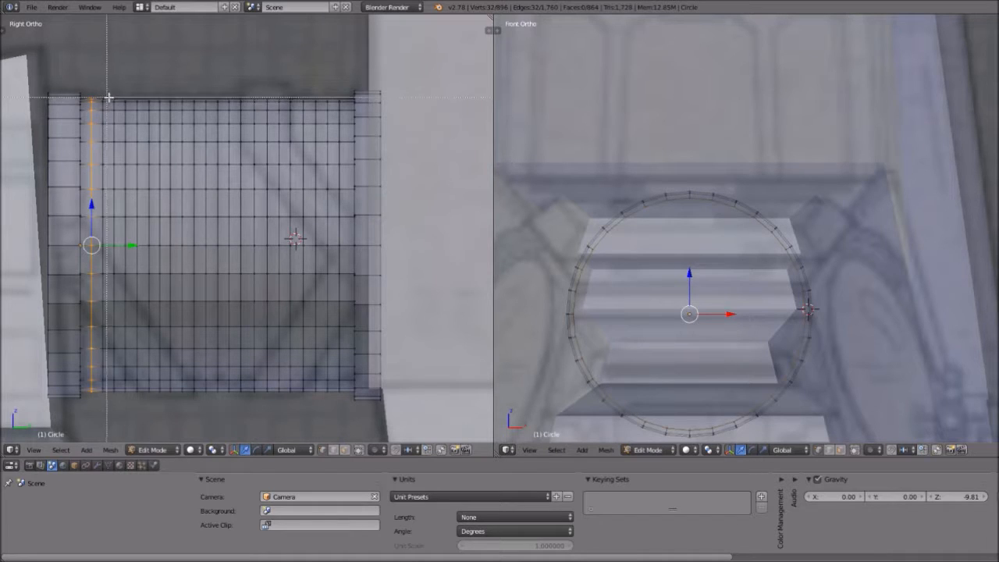
drag(108, 94, 121, 424)
key(b)
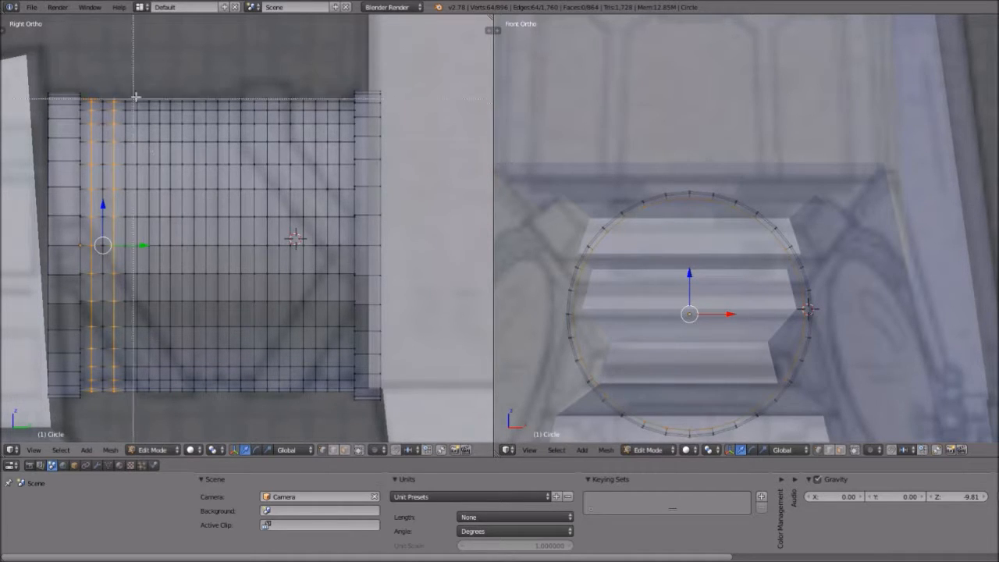
drag(133, 88, 140, 409)
key(b)
drag(157, 89, 167, 409)
key(b)
drag(181, 89, 175, 367)
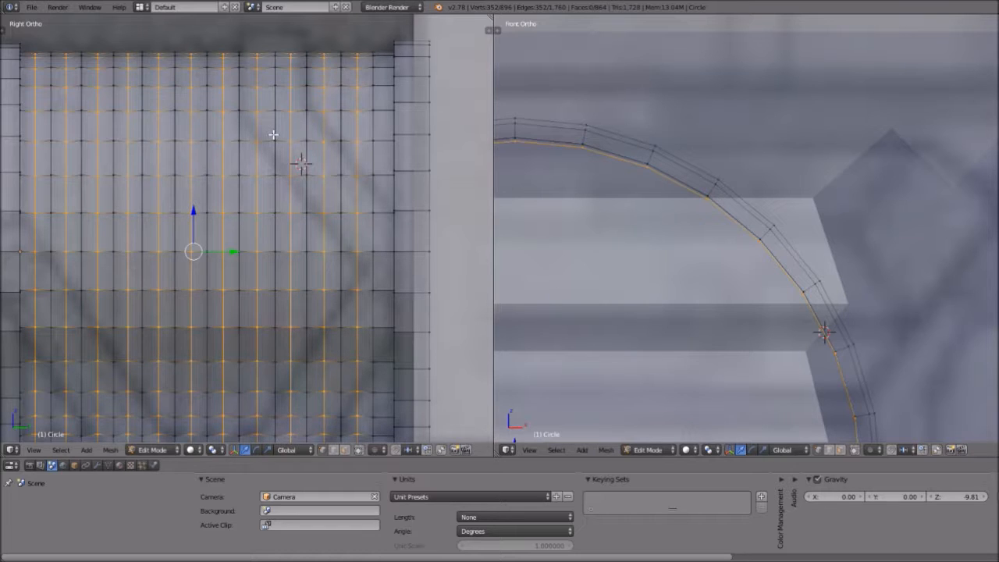
key(s)
key(z)
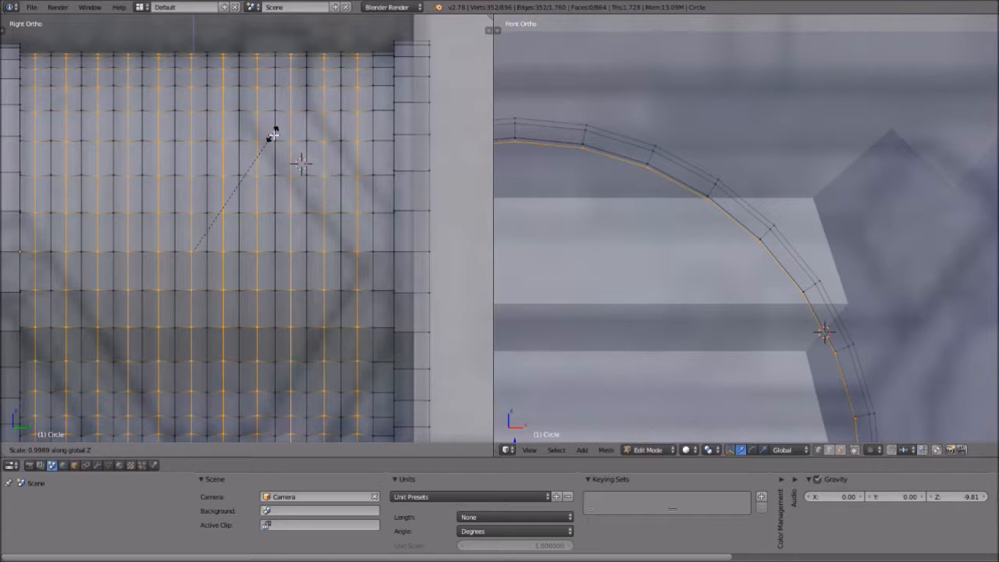
text(1)
key(Return)
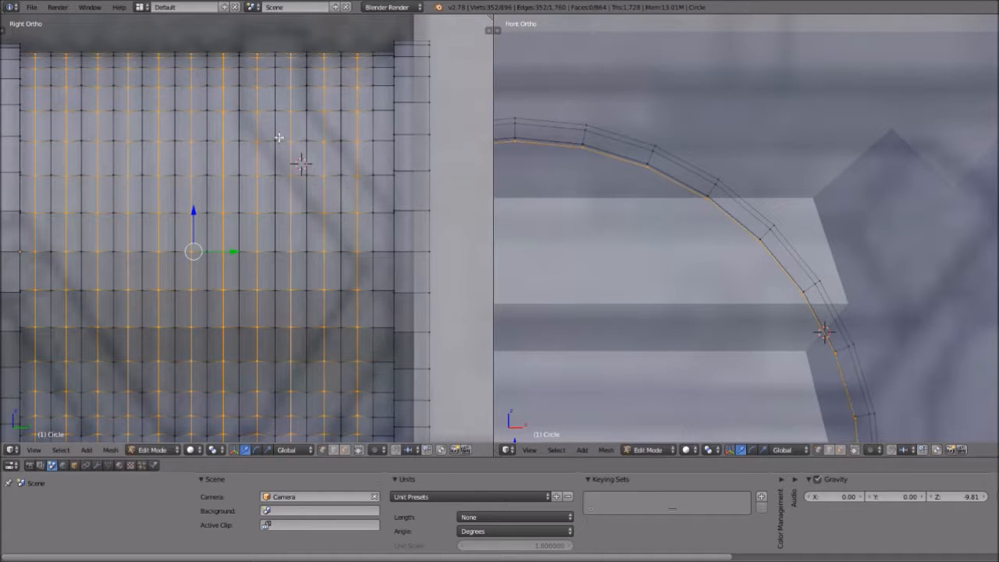
key(s)
key(z)
key(2)
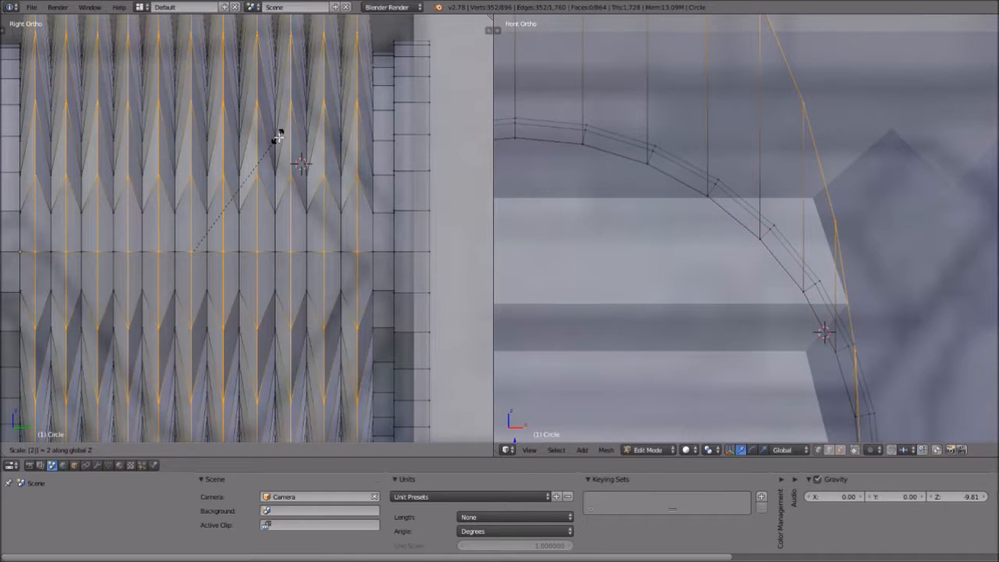
key(Escape)
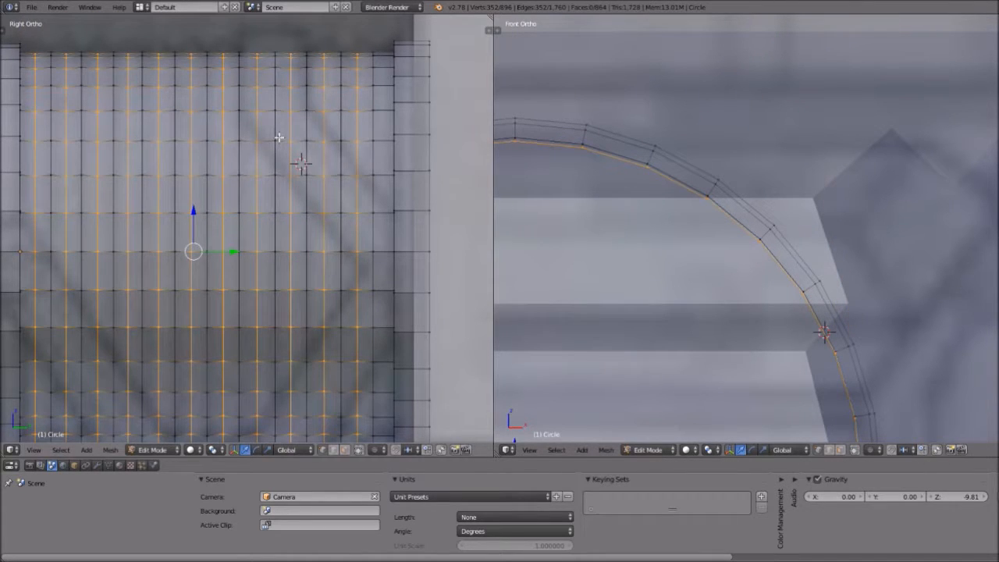
key(s)
key(z)
key(1)
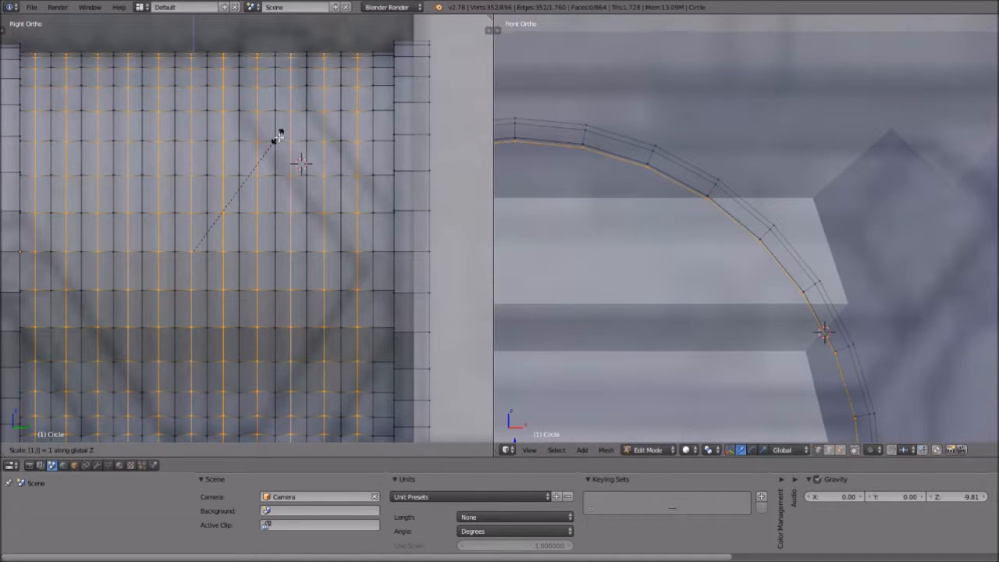
key(2)
key(Escape)
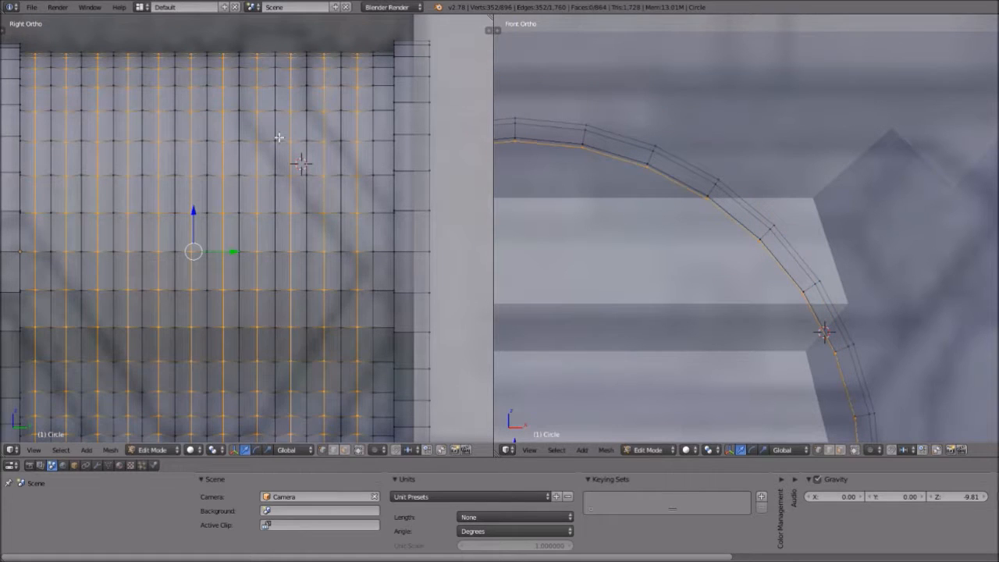
key(s)
key(z)
key(1)
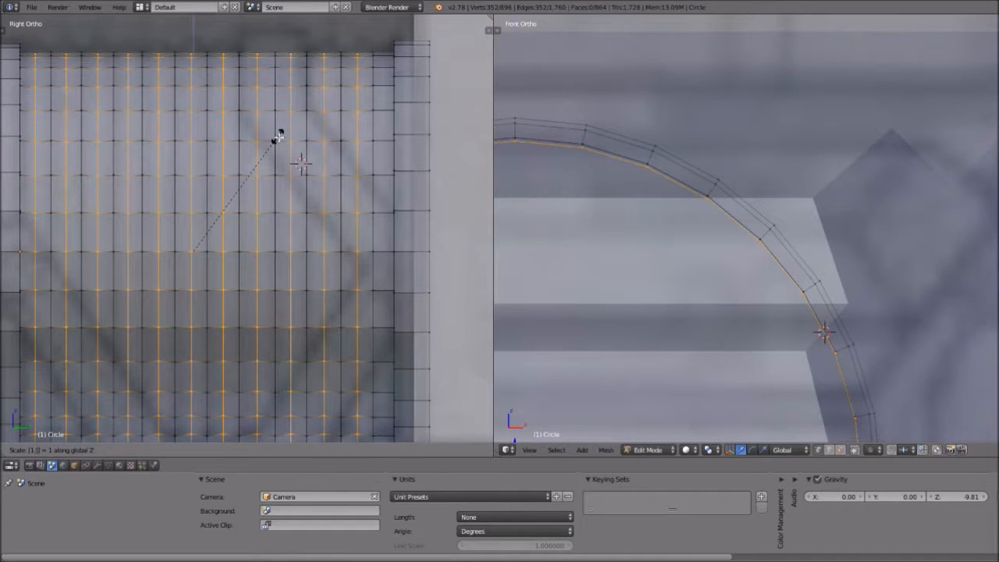
key(period)
key(1)
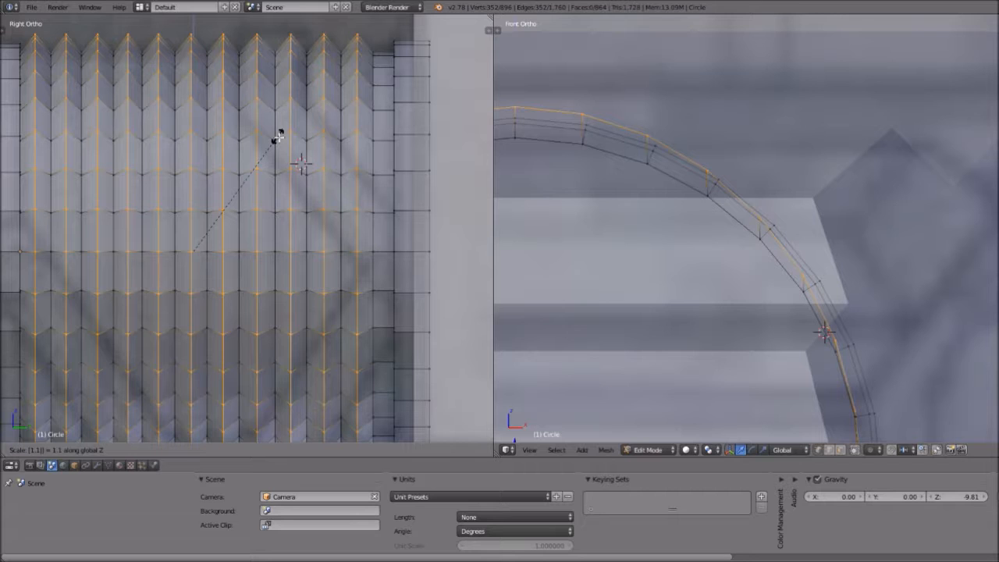
key(Escape)
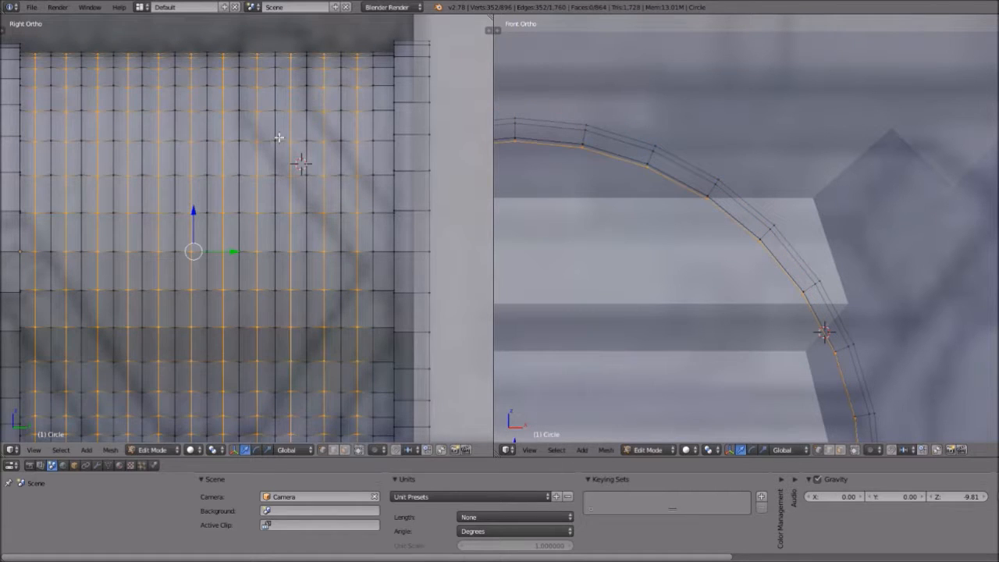
Step: Scale the selected alternate edge rings of the tube by 1.05 along the Z axis
text(sz)
text(1)
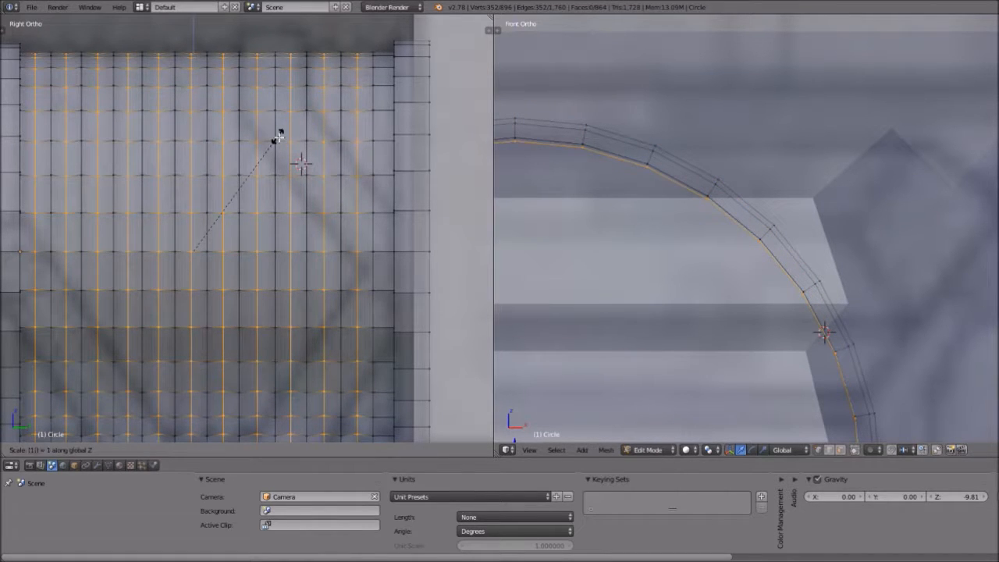
text(.05)
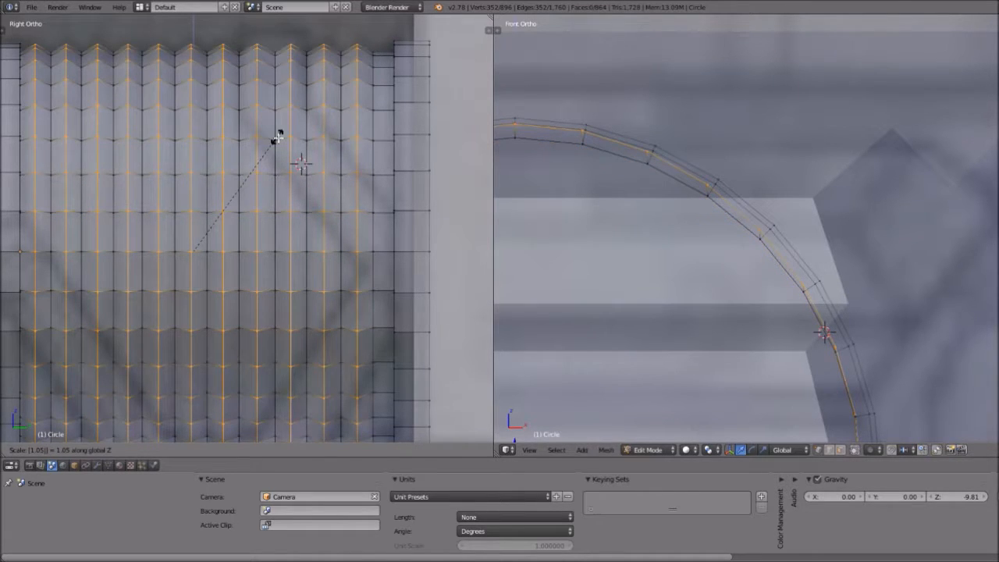
key(Return)
key(s)
key(y)
right_click(301, 161)
key(s)
key(x)
right_click(324, 163)
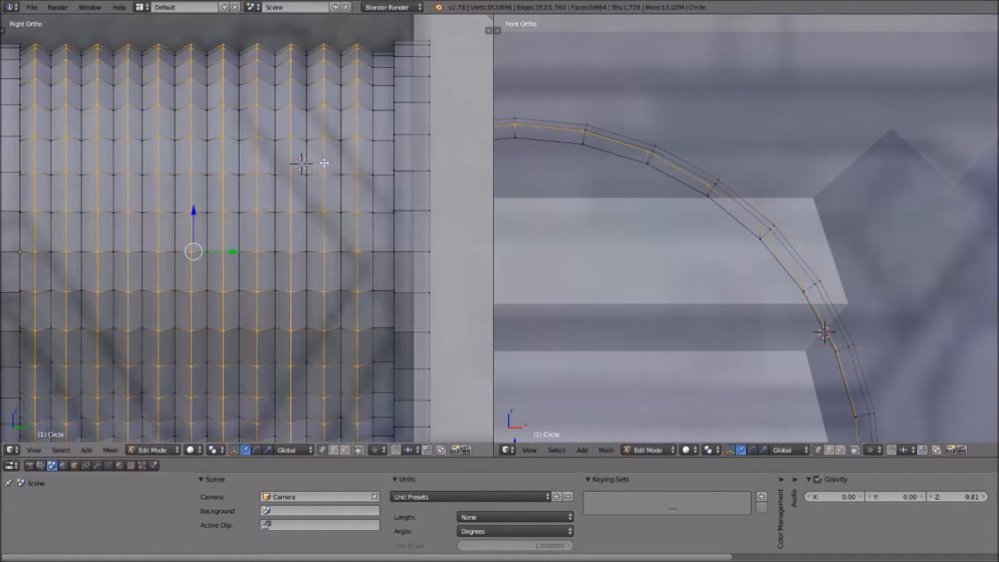
Step: Scale the same alternate edge rings by 1.05 along the X axis
key(s)
key(x)
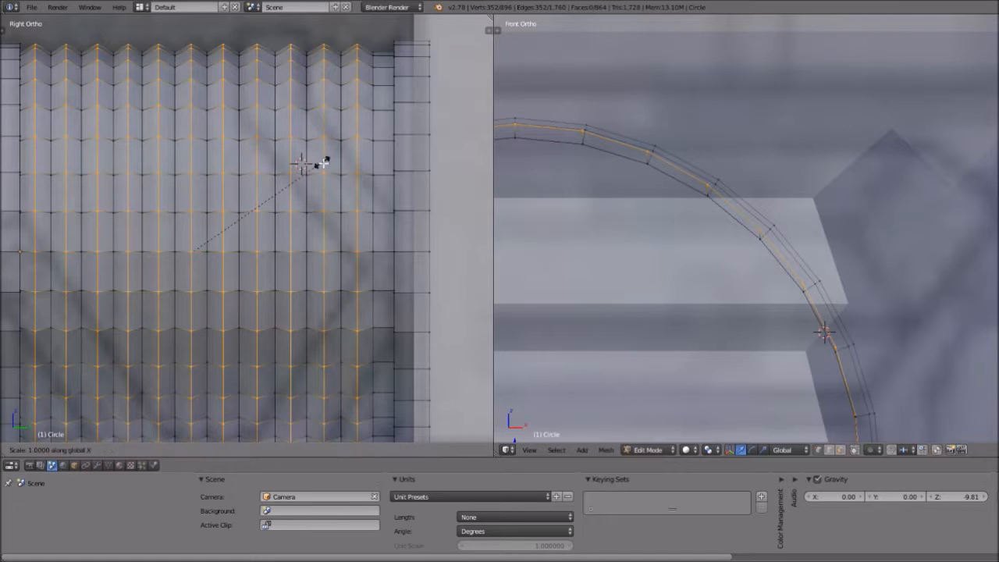
text(1.05)
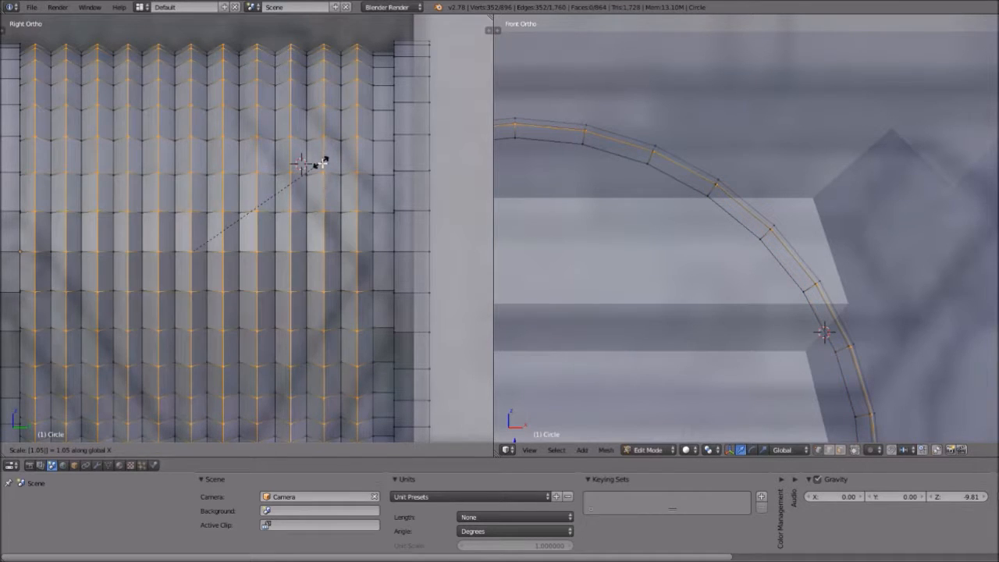
key(Return)
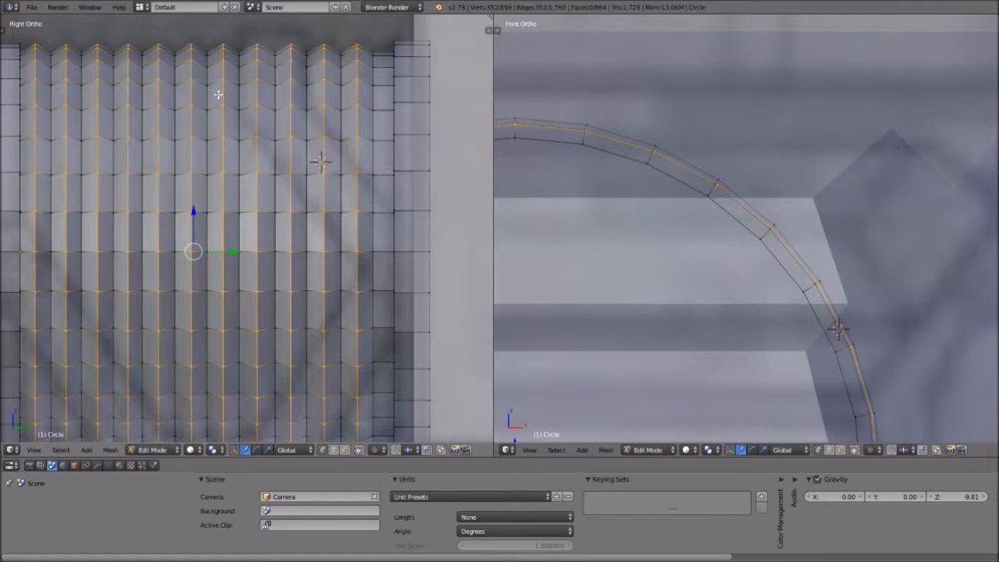
Step: Compare the ribbed connector with the blueprint between the two hulls in the side and front views
scroll(218, 95, down, 8)
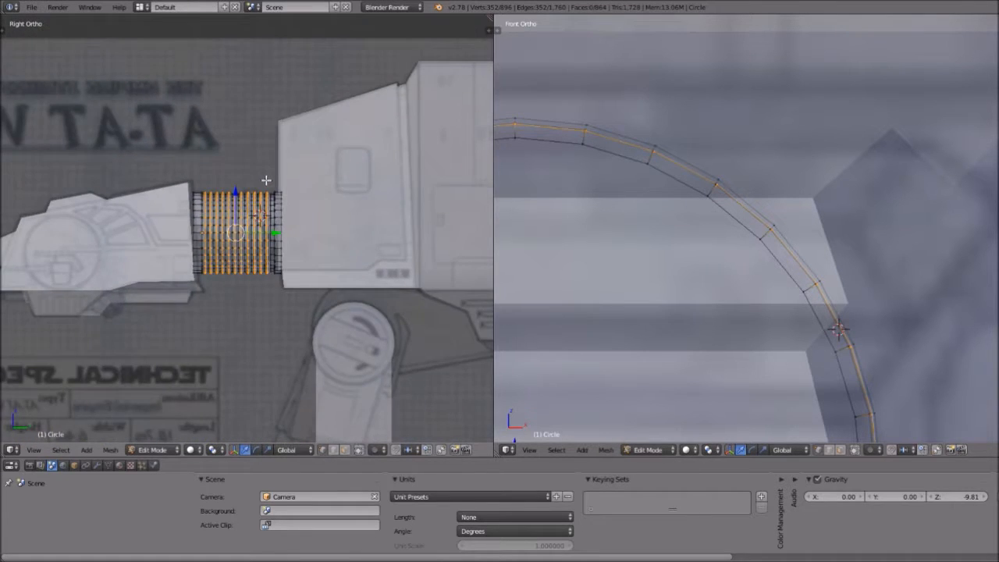
scroll(266, 181, up, 2)
scroll(225, 201, up, 3)
scroll(226, 200, down, 4)
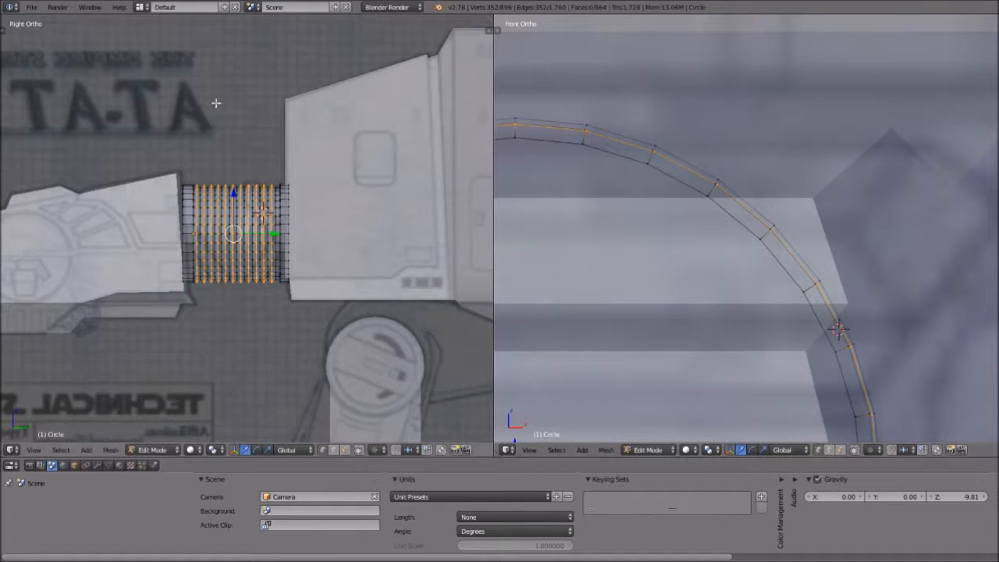
scroll(251, 234, up, 5)
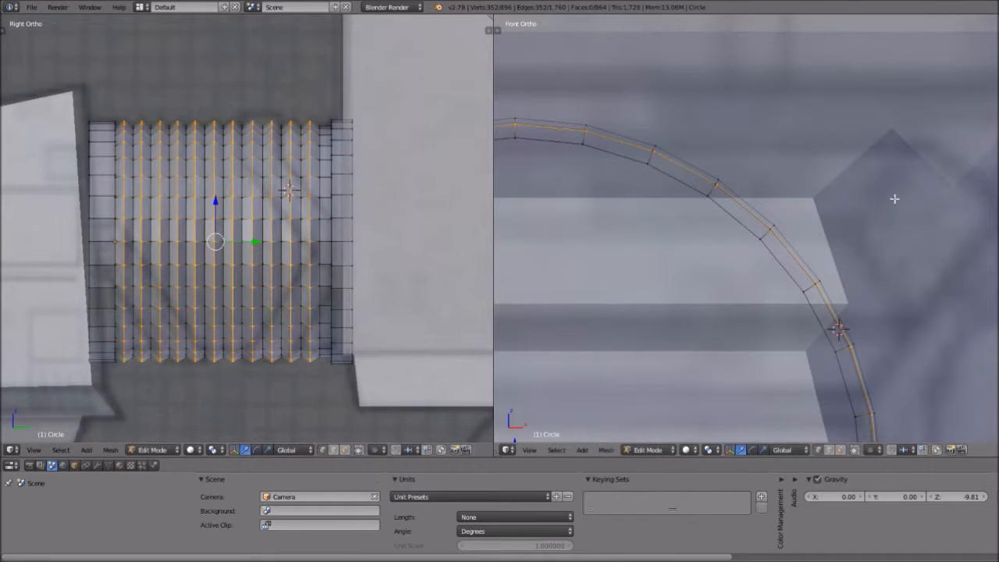
scroll(659, 207, down, 5)
scroll(257, 175, down, 4)
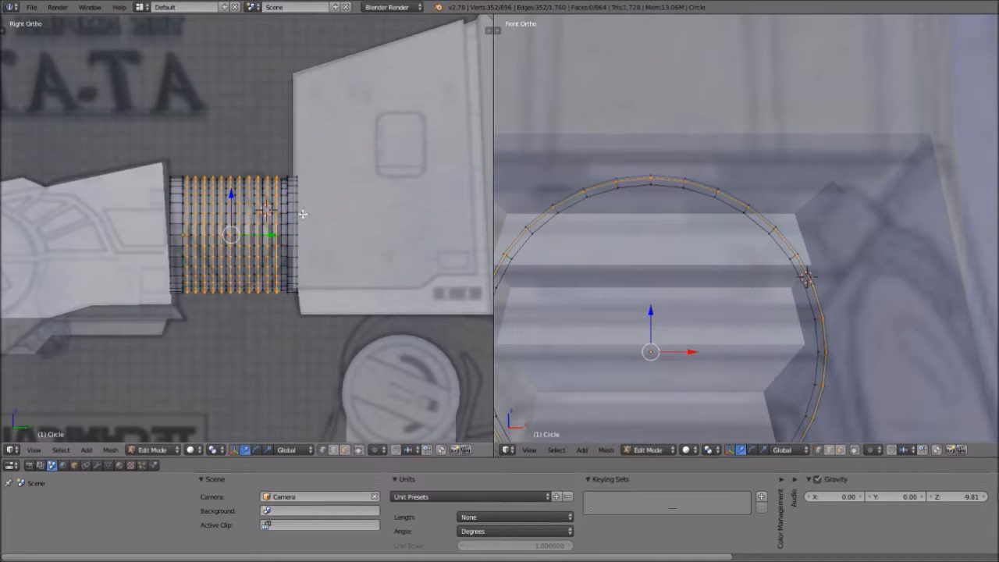
scroll(253, 287, up, 8)
scroll(253, 288, down, 2)
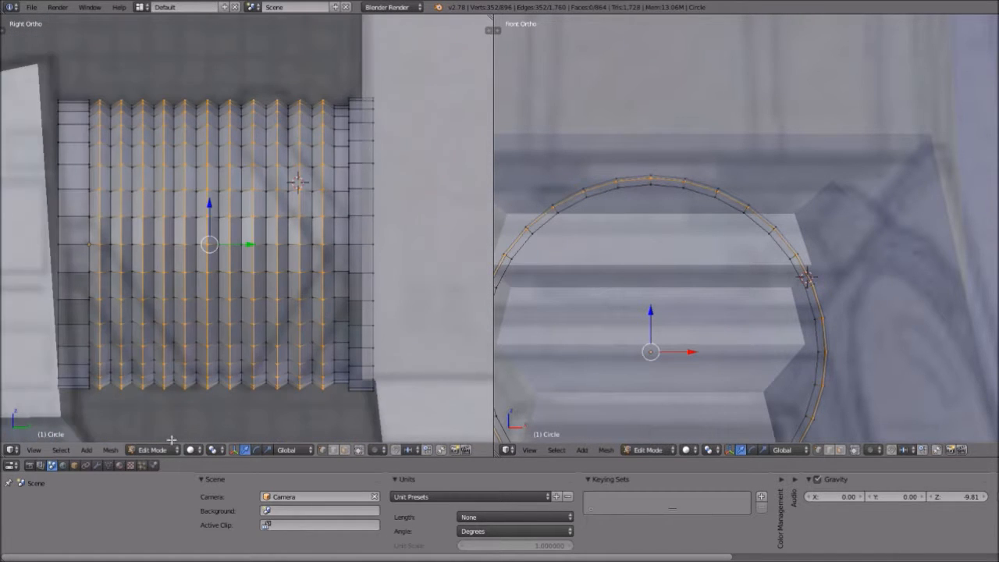
Step: Return the connector to Object Mode and view it at an angle between the two hulls
click(158, 450)
click(164, 437)
scroll(195, 290, down, 2)
middle_drag(195, 289, 247, 317)
scroll(248, 317, down, 6)
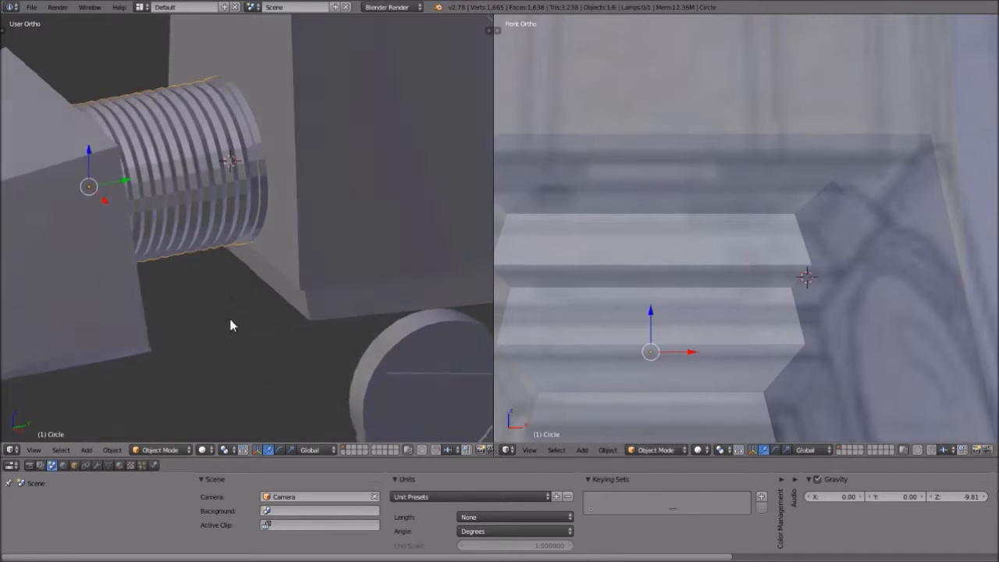
Step: Examine the connector and the whole walker model from several angles and distances
middle_drag(247, 281, 143, 252)
scroll(252, 283, up, 4)
middle_drag(369, 233, 233, 328)
scroll(272, 325, down, 3)
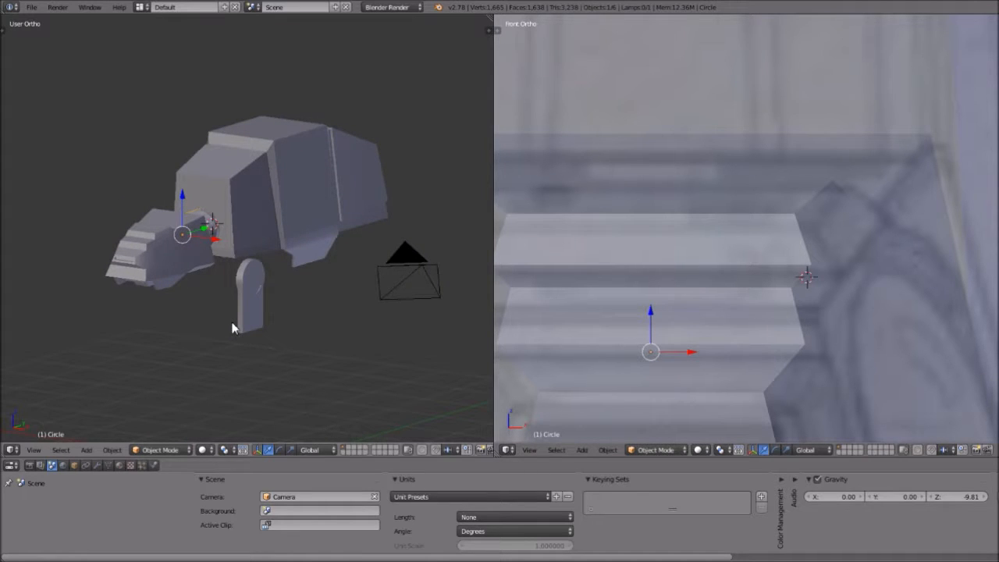
scroll(232, 321, up, 3)
scroll(225, 244, down, 4)
mouse_move(226, 245)
middle_down()
mouse_move(304, 265)
mouse_move(322, 220)
mouse_move(260, 212)
mouse_move(222, 238)
middle_up()
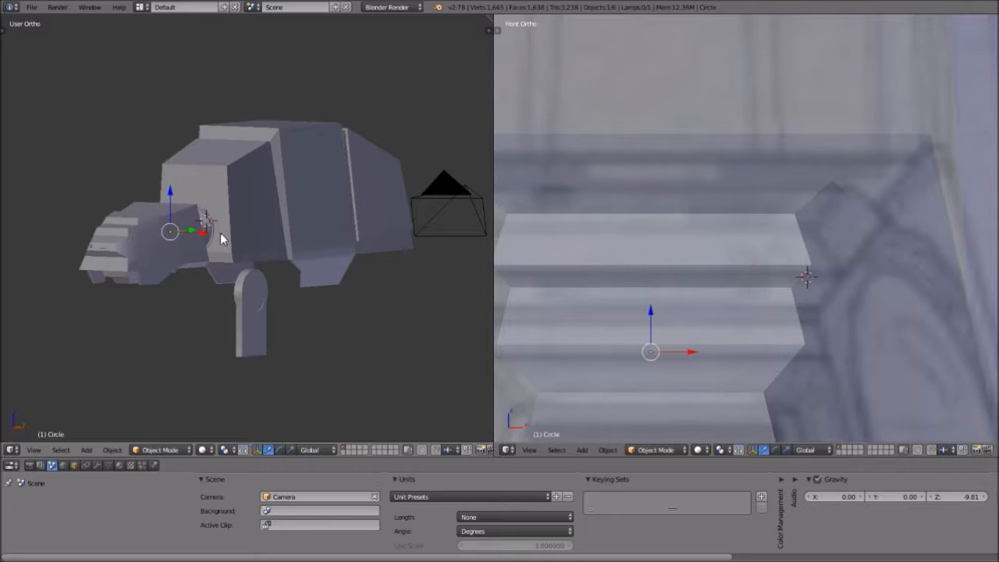
scroll(265, 184, down, 3)
scroll(266, 185, up, 4)
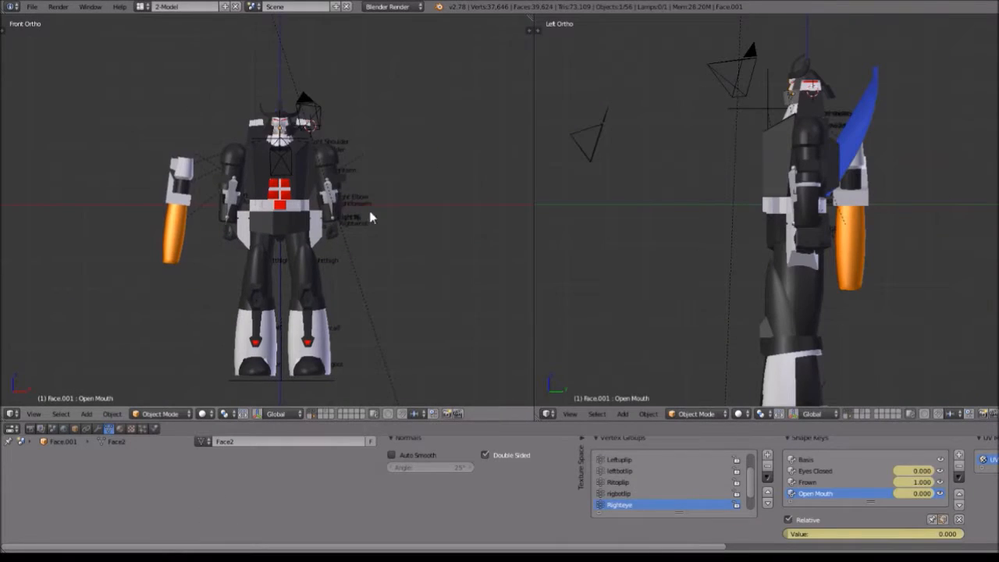
Step: Examine the finished robot model's full body and torso from different angles
middle_drag(355, 230, 397, 248)
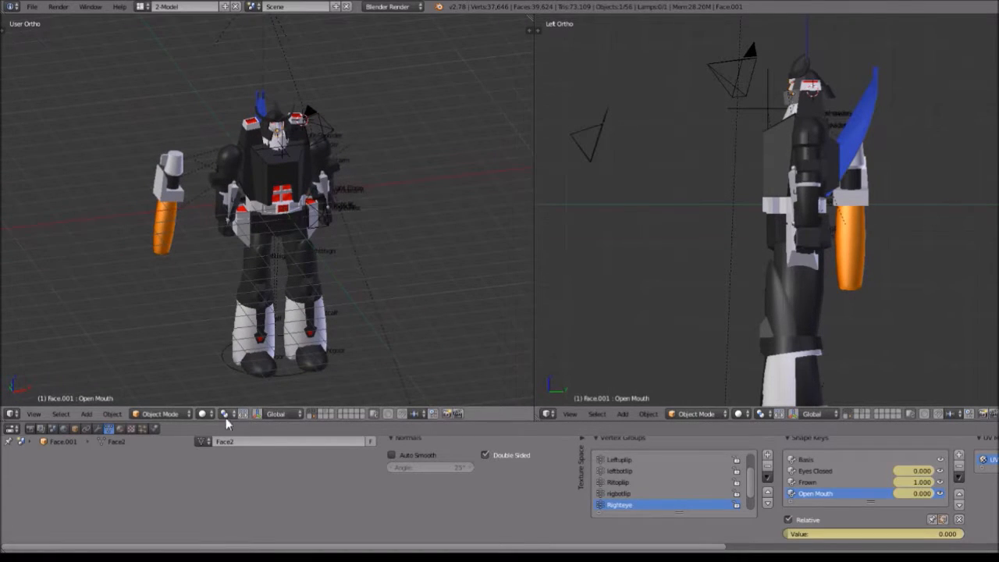
scroll(368, 232, up, 5)
scroll(364, 197, down, 3)
middle_drag(430, 104, 444, 242)
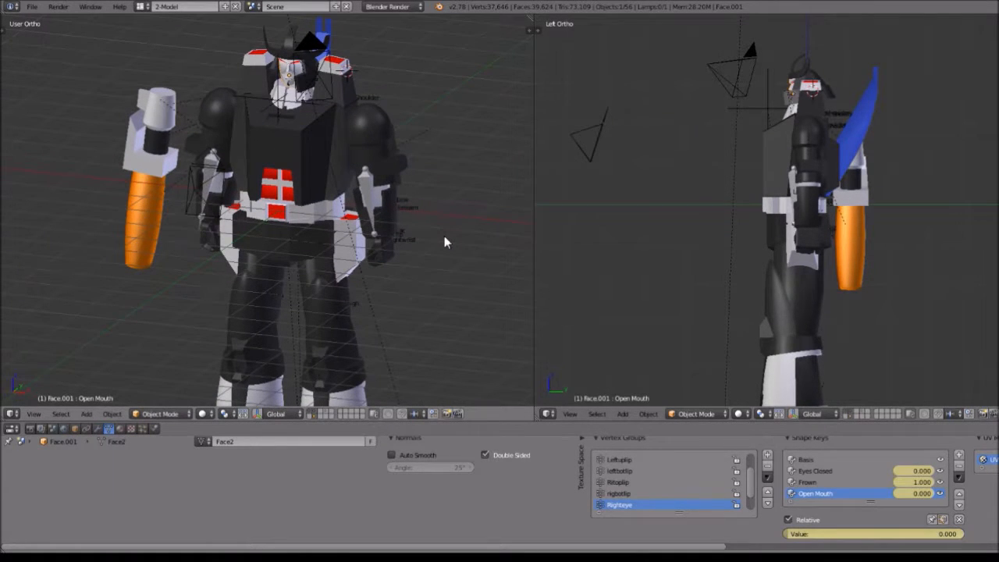
middle_drag(257, 257, 293, 242)
scroll(292, 242, up, 7)
scroll(291, 245, down, 8)
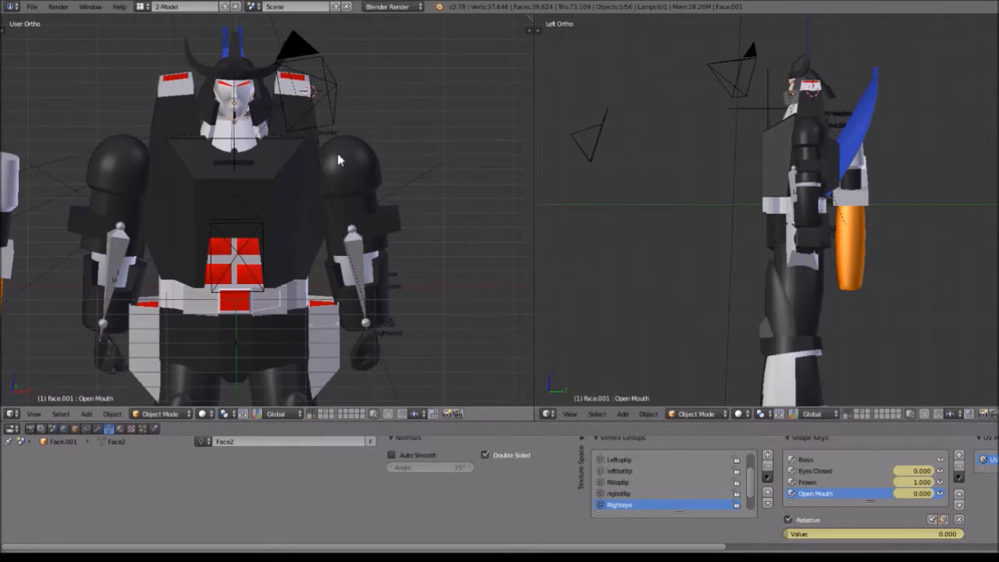
Step: Examine the robot's head, chest and rounded shoulder up close
middle_drag(431, 151, 368, 190)
scroll(326, 185, up, 6)
middle_drag(289, 170, 321, 239)
scroll(321, 239, down, 4)
middle_drag(459, 230, 421, 241)
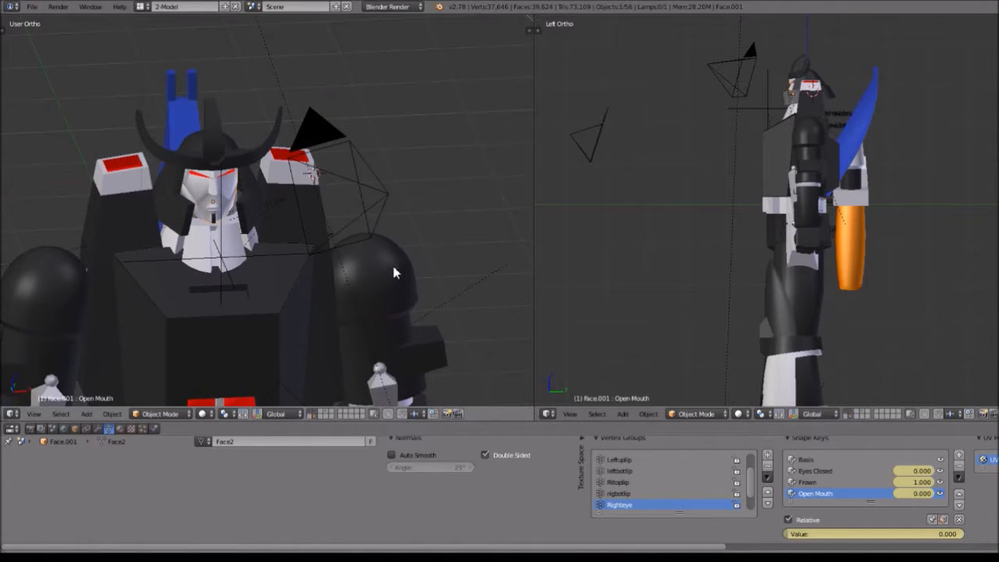
scroll(470, 323, up, 6)
scroll(419, 197, down, 2)
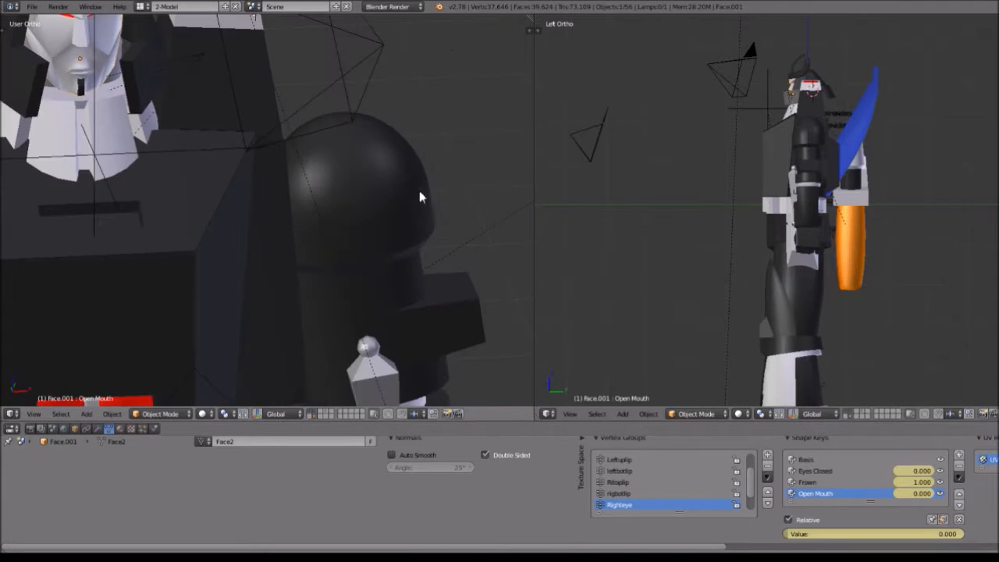
scroll(400, 182, down, 5)
scroll(400, 187, up, 5)
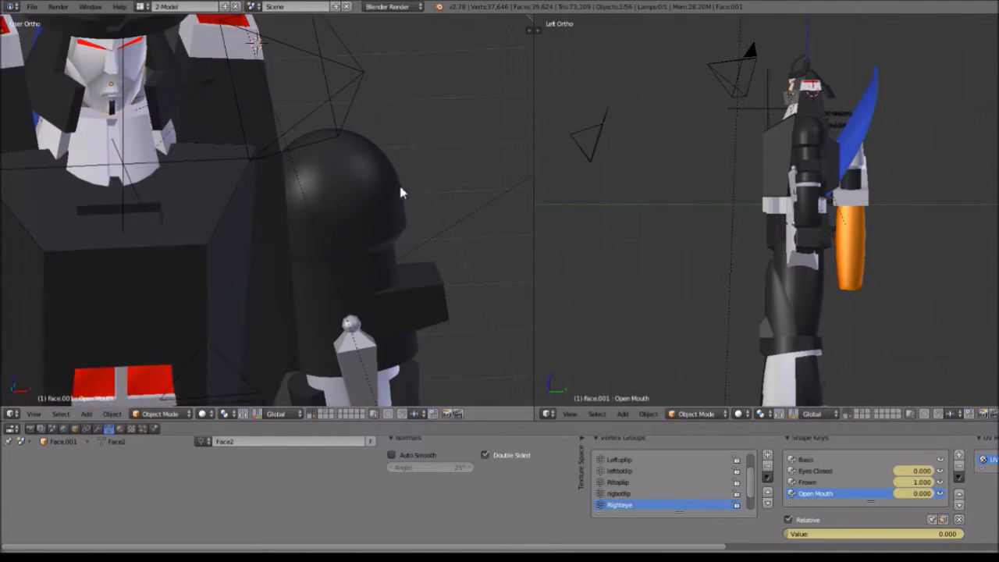
Step: Try moving the robot's rounded shoulder piece and its face as separate objects
right_click(394, 201)
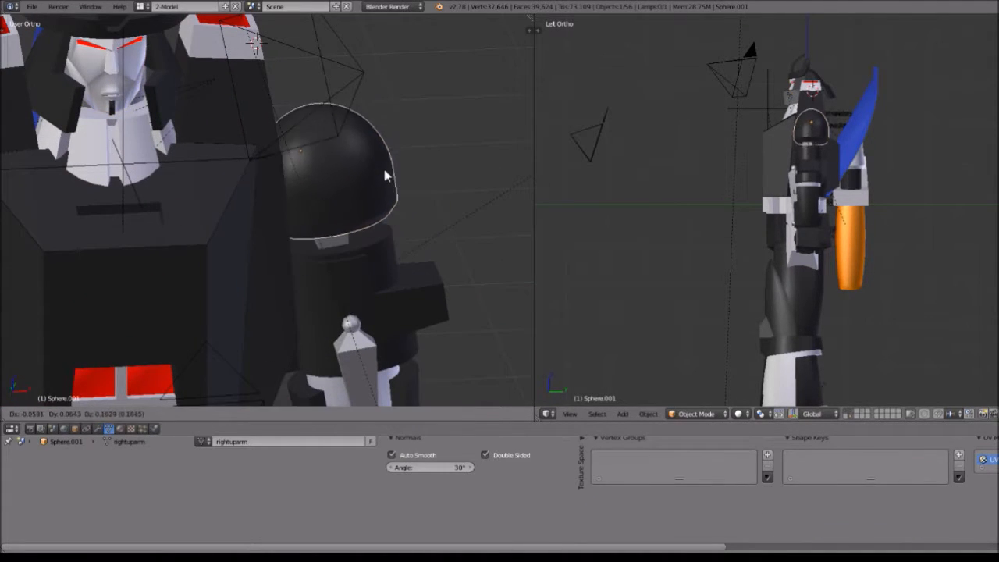
right_click(143, 70)
key(g)
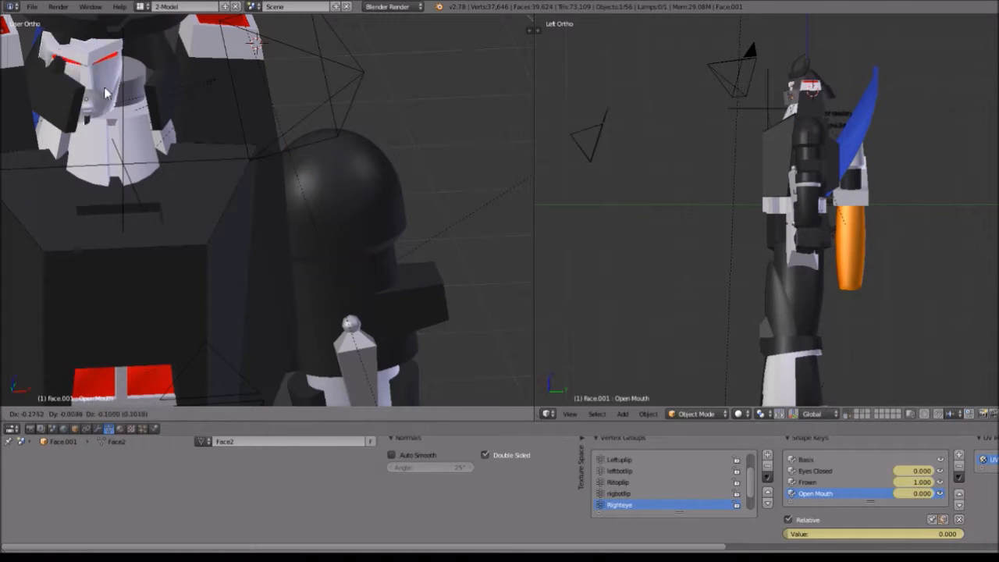
click(145, 81)
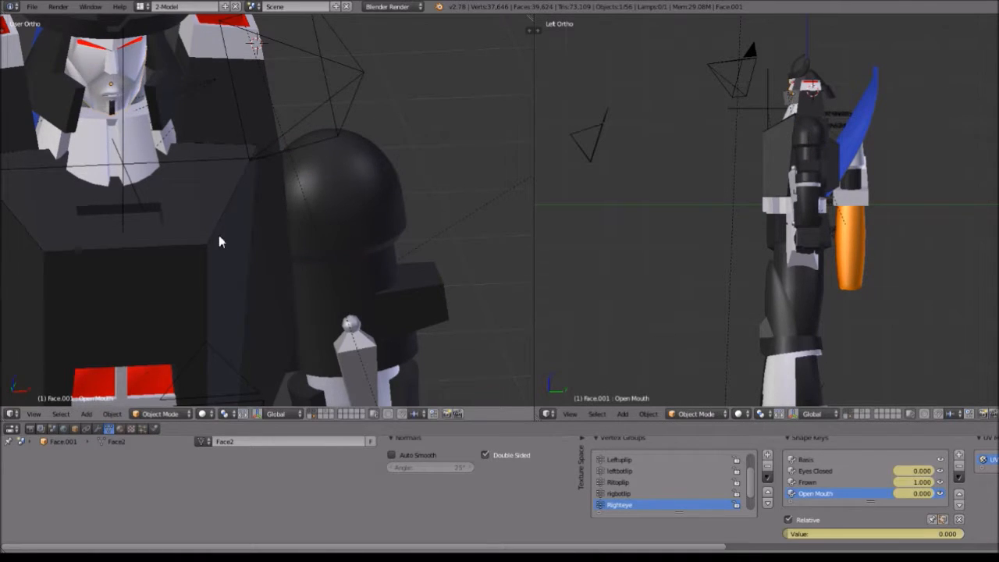
Step: Examine how the robot's torso, arms and legs are assembled, both up close and as a whole figure
scroll(315, 222, down, 3)
scroll(320, 208, up, 4)
scroll(309, 224, down, 2)
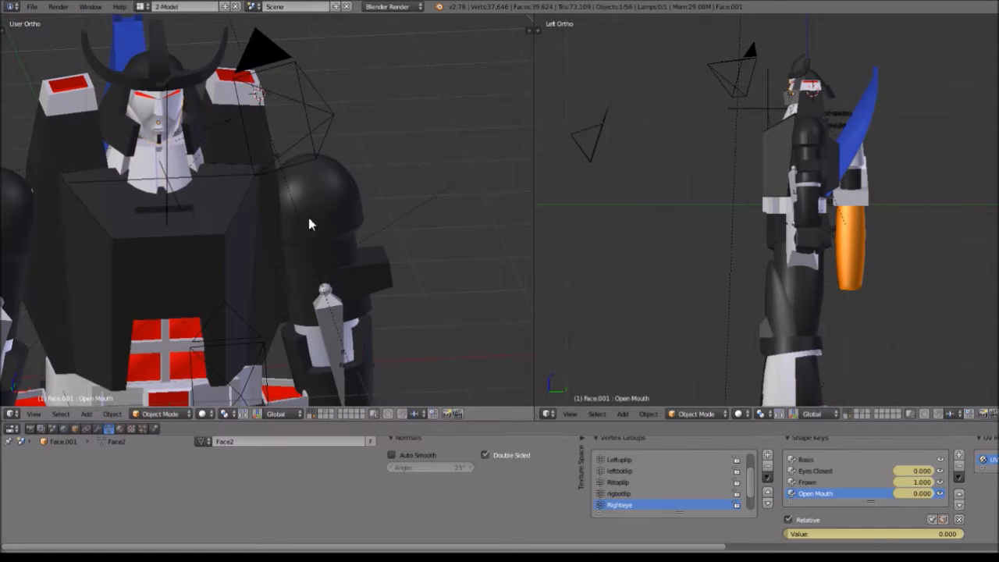
scroll(367, 217, down, 1)
scroll(365, 177, down, 9)
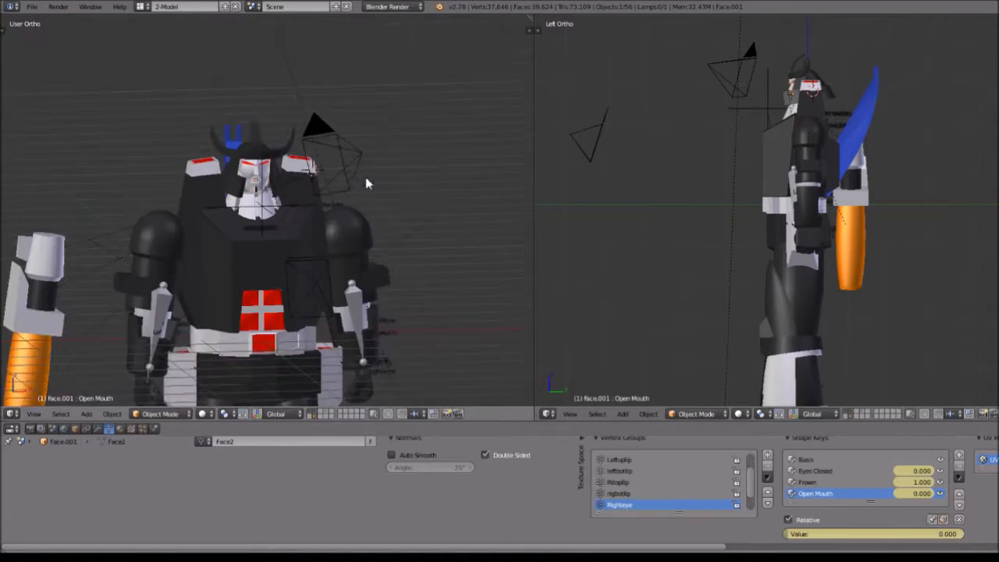
shift+middle_drag(360, 278, 411, 135)
middle_drag(426, 206, 281, 240)
scroll(277, 243, up, 5)
scroll(377, 145, down, 7)
shift+middle_drag(313, 174, 337, 174)
scroll(337, 173, up, 4)
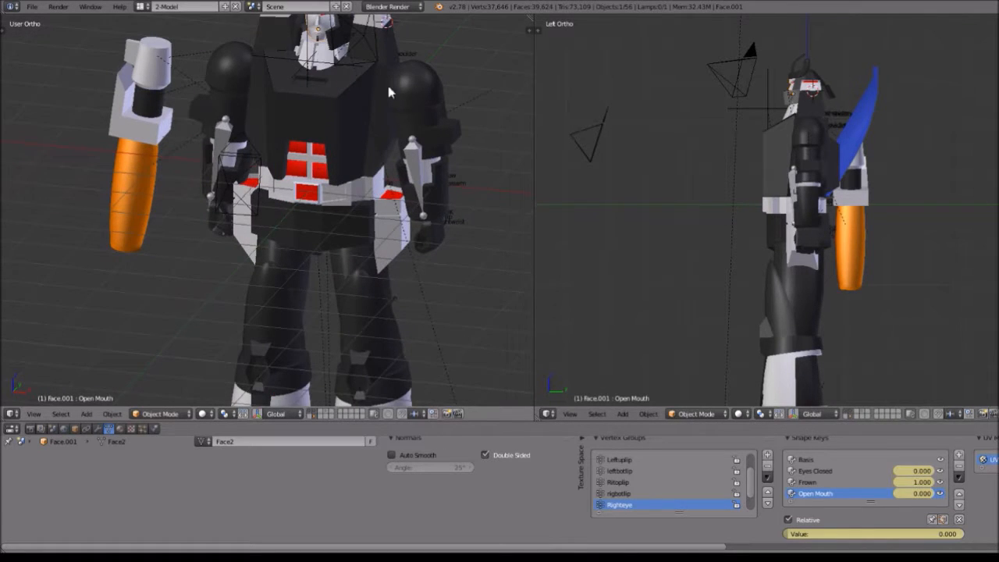
shift+middle_drag(389, 92, 319, 204)
middle_drag(181, 248, 197, 302)
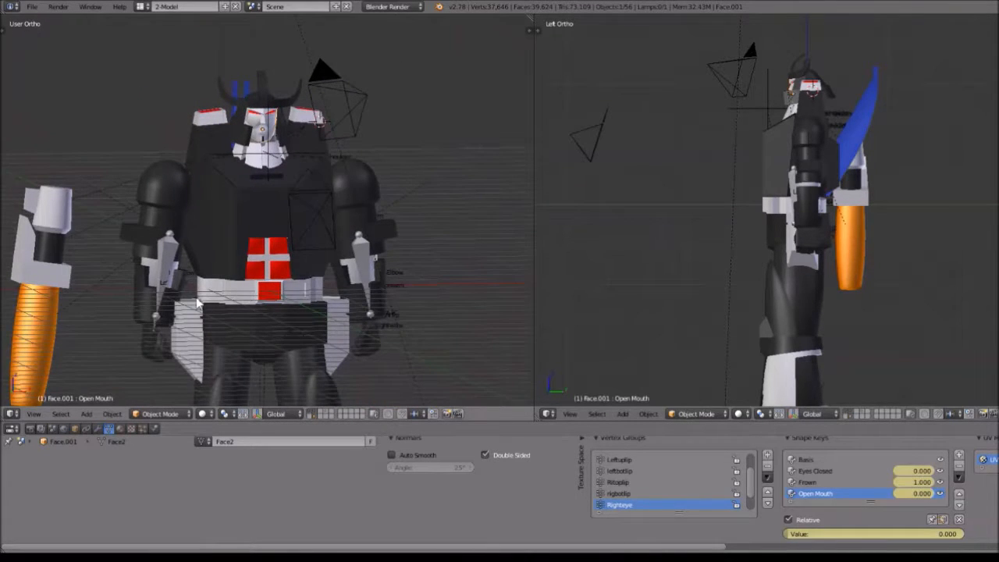
scroll(205, 306, down, 6)
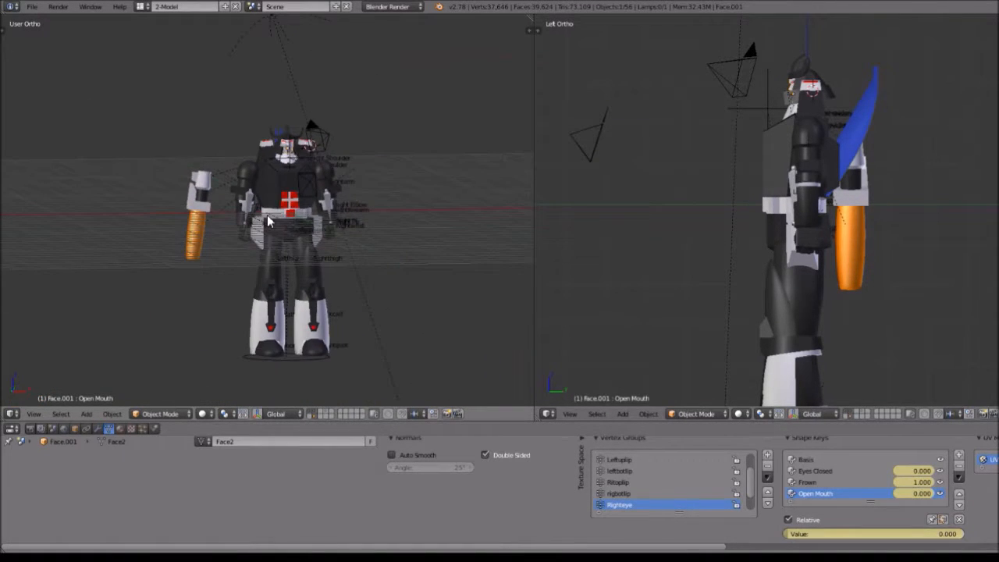
scroll(290, 219, down, 2)
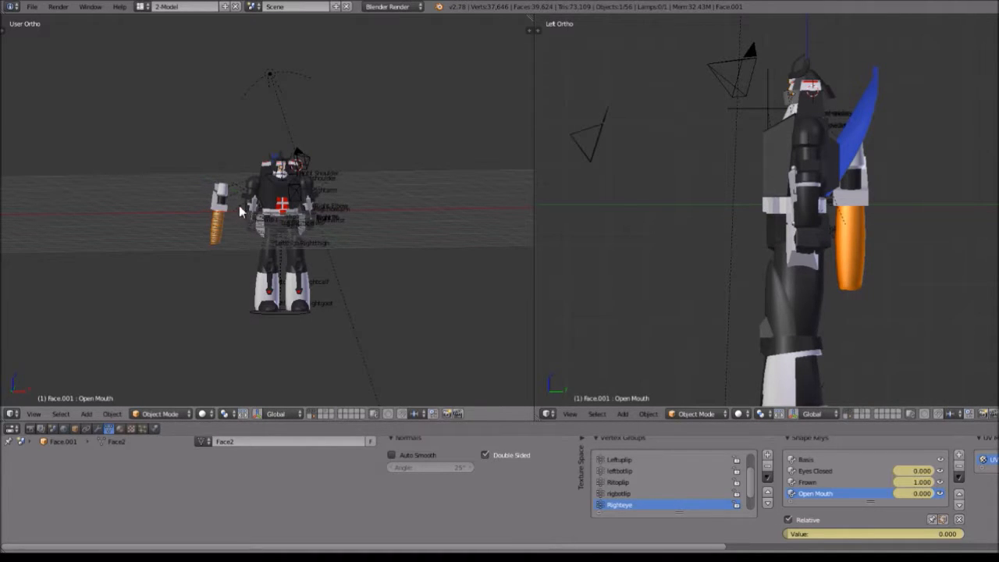
scroll(233, 195, down, 2)
scroll(251, 192, up, 5)
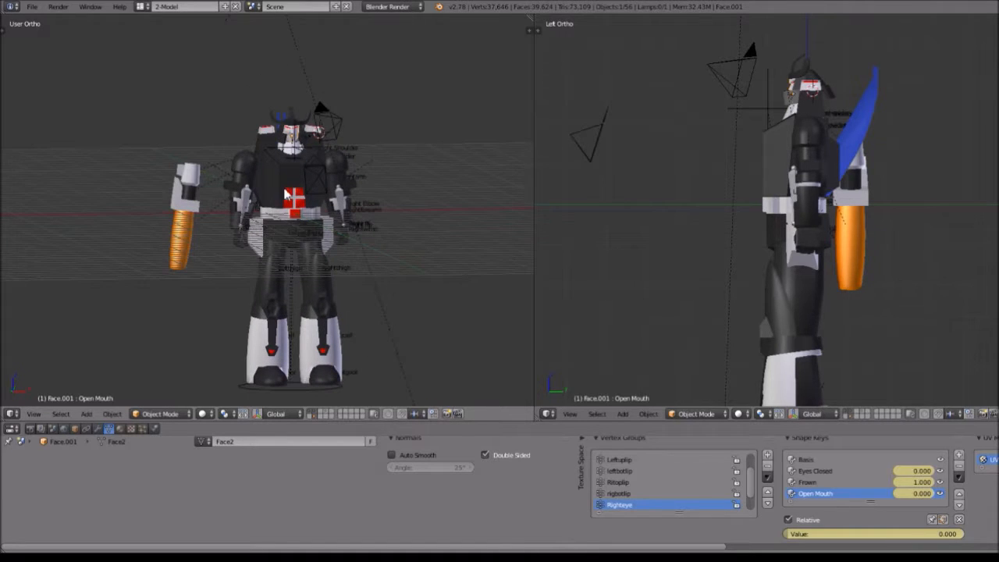
Step: Select the white block above the orange part of the detached piece beside the robot
shift+middle_drag(365, 168, 219, 139)
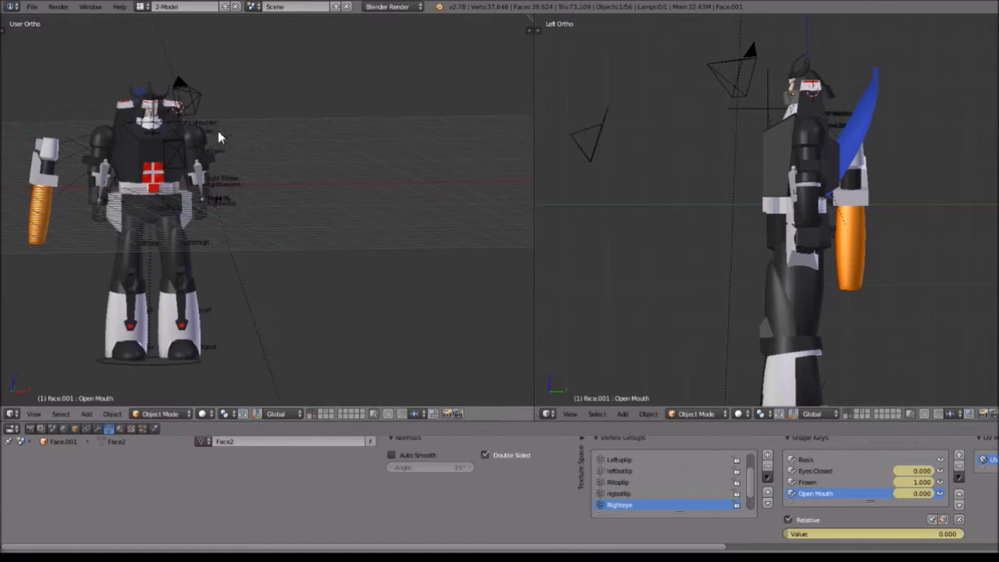
mouse_move(163, 170)
middle_down()
mouse_move(316, 181)
mouse_move(173, 182)
middle_up()
right_click(95, 178)
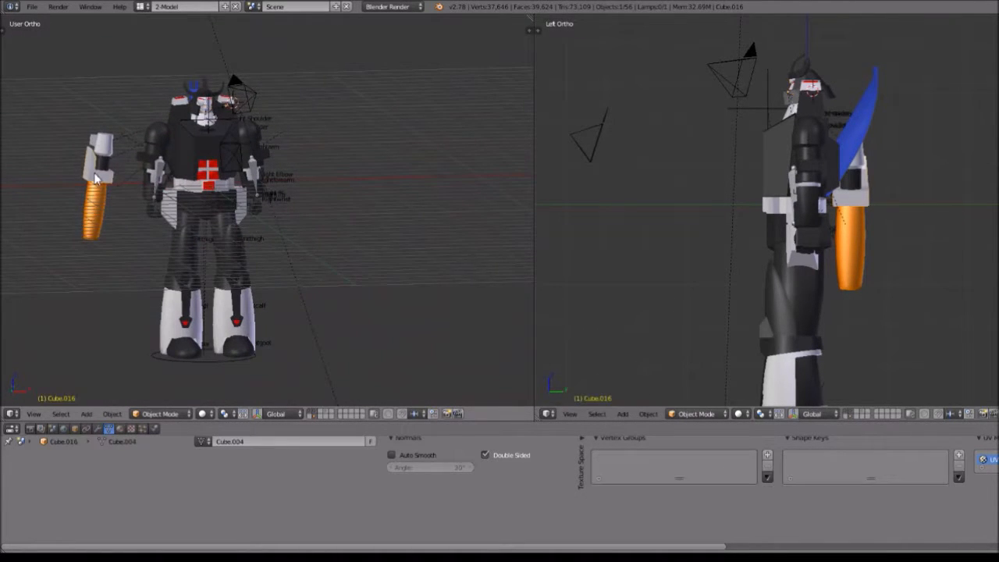
scroll(95, 178, down, 4)
scroll(86, 178, up, 6)
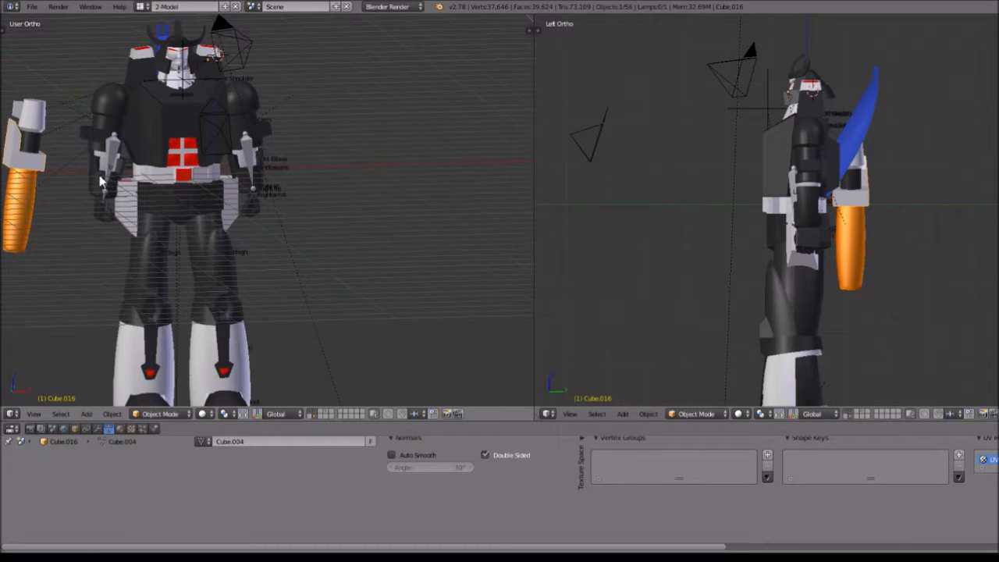
shift+middle_drag(99, 182, 217, 232)
scroll(206, 230, down, 3)
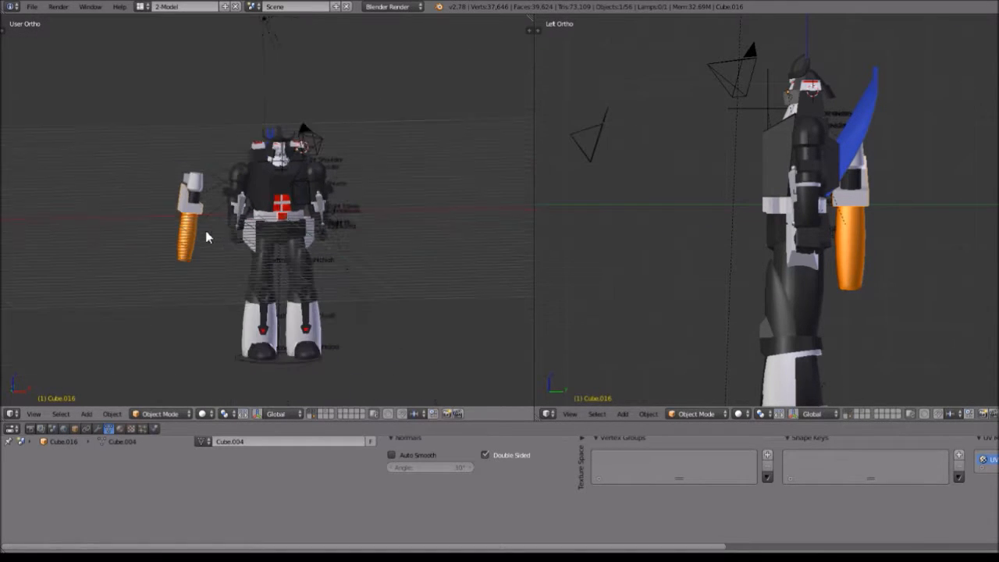
Step: Select the robot's armature, switch it to Pose Mode and select the left elbow bone
scroll(236, 242, up, 7)
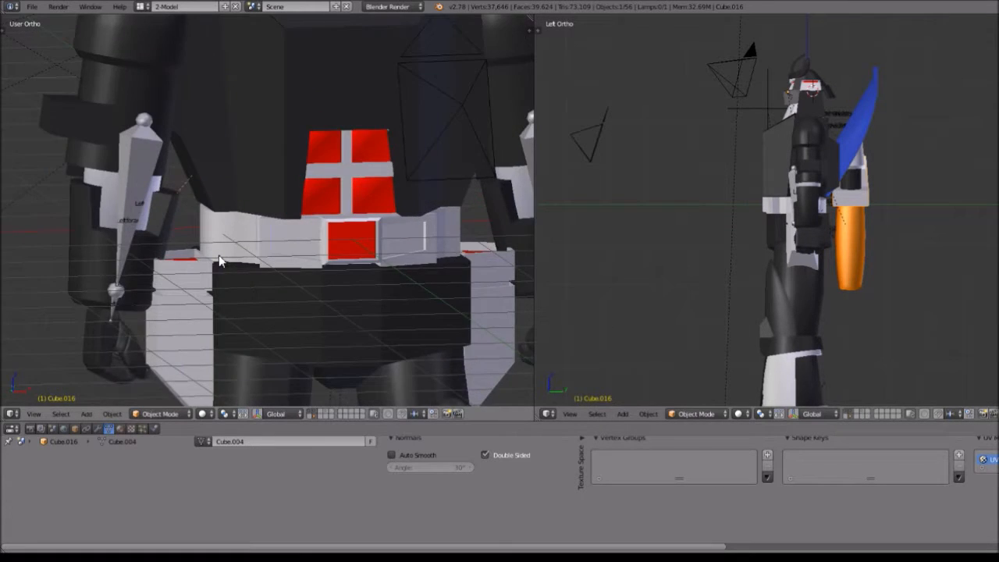
scroll(217, 250, down, 6)
right_click(136, 189)
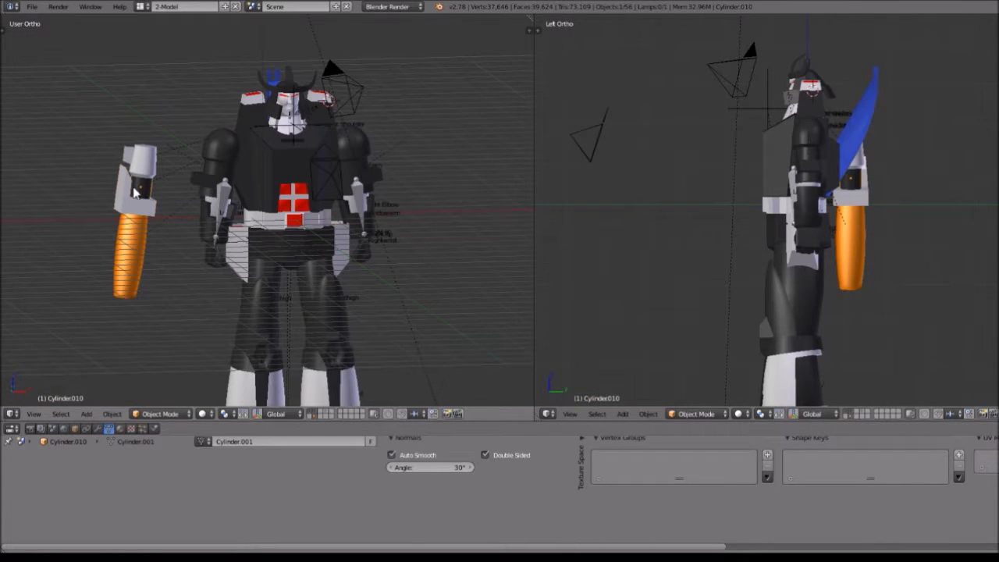
right_click(225, 217)
scroll(223, 235, up, 3)
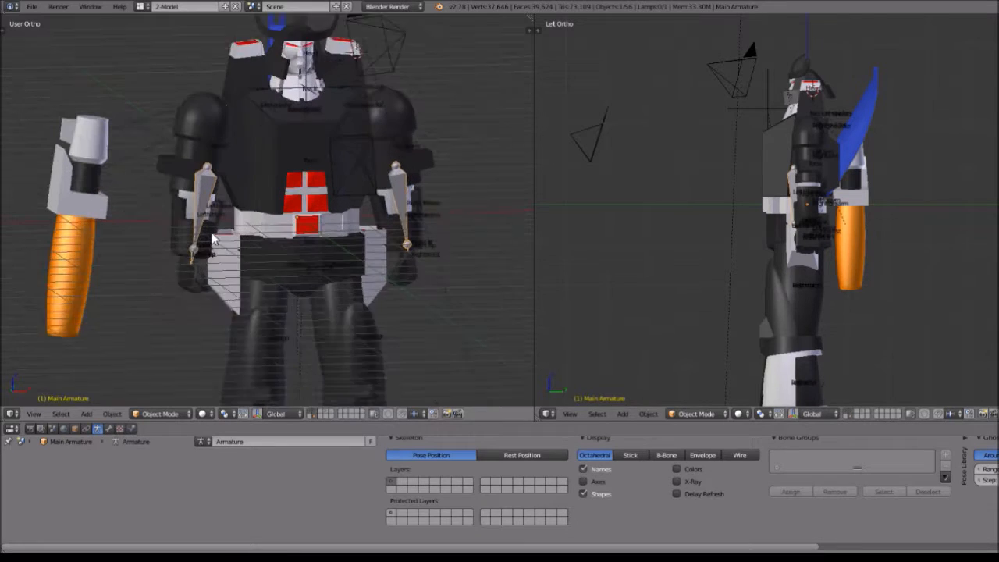
click(175, 414)
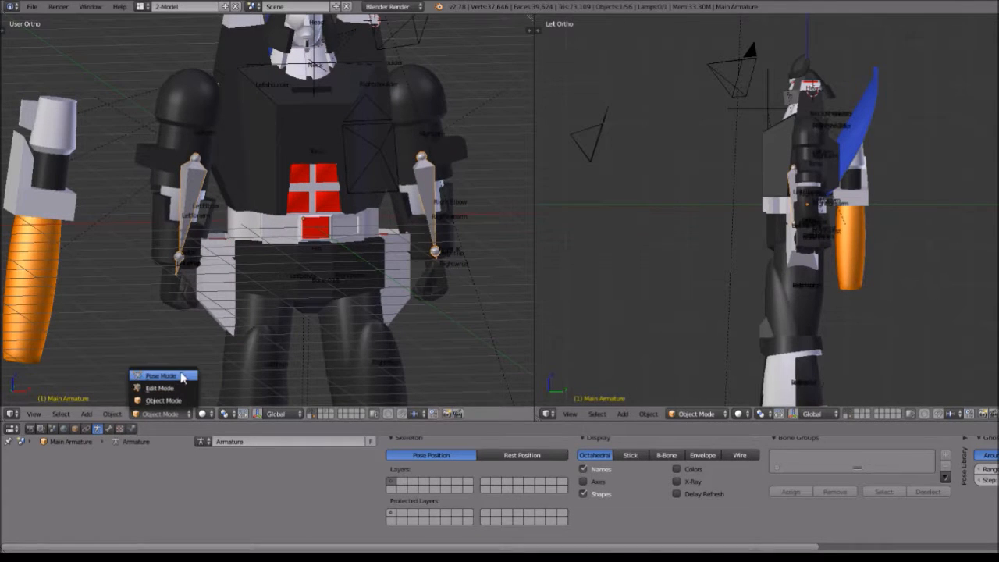
click(182, 376)
right_click(198, 223)
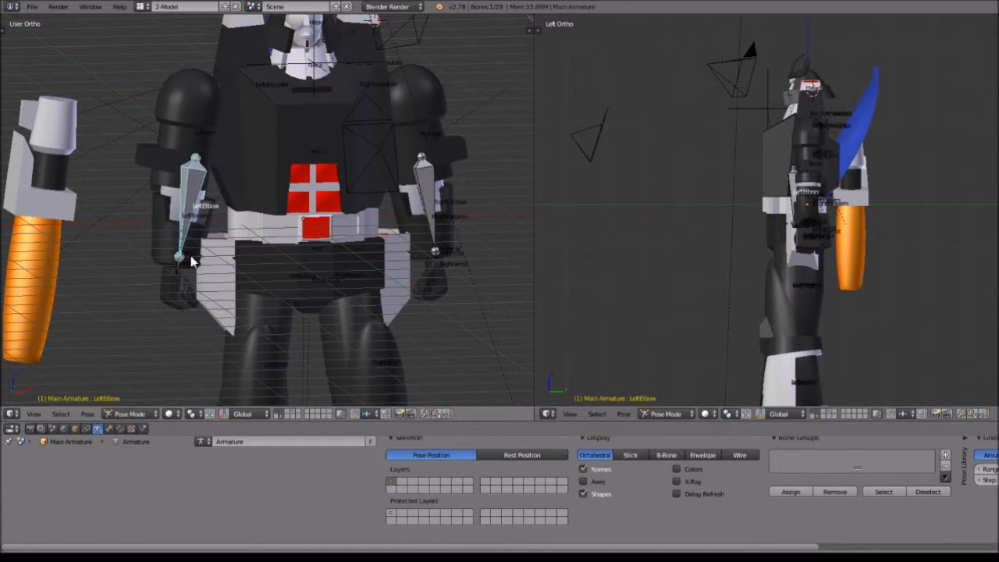
Step: Try rotating the left elbow bone in the front and side views, and try scaling it
key(r)
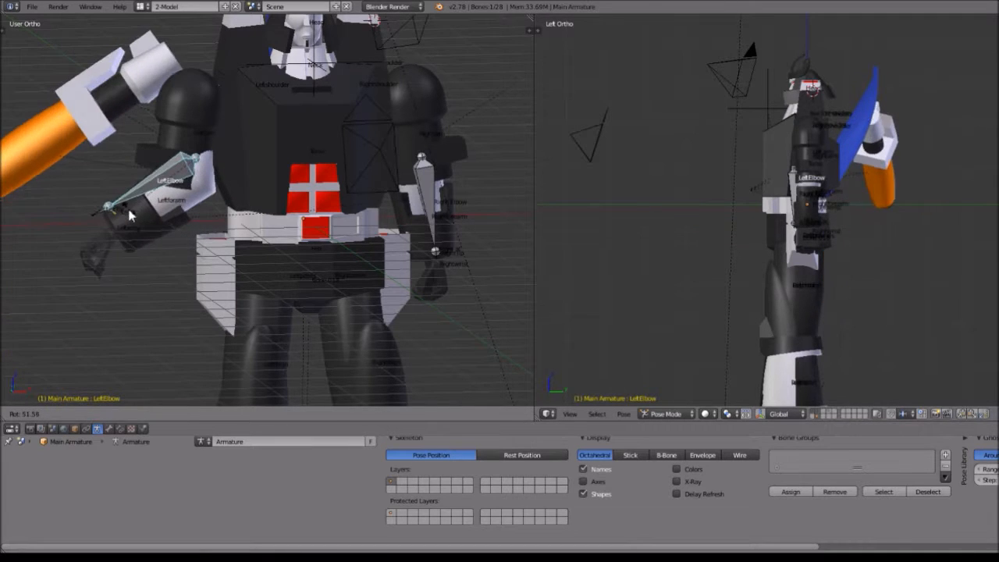
right_click(608, 237)
key(r)
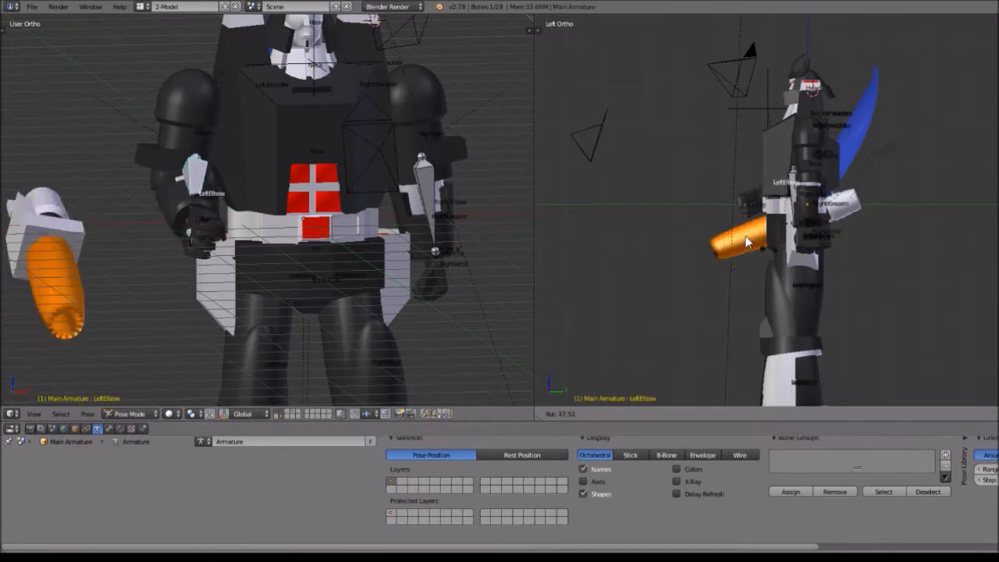
right_click(804, 259)
key(s)
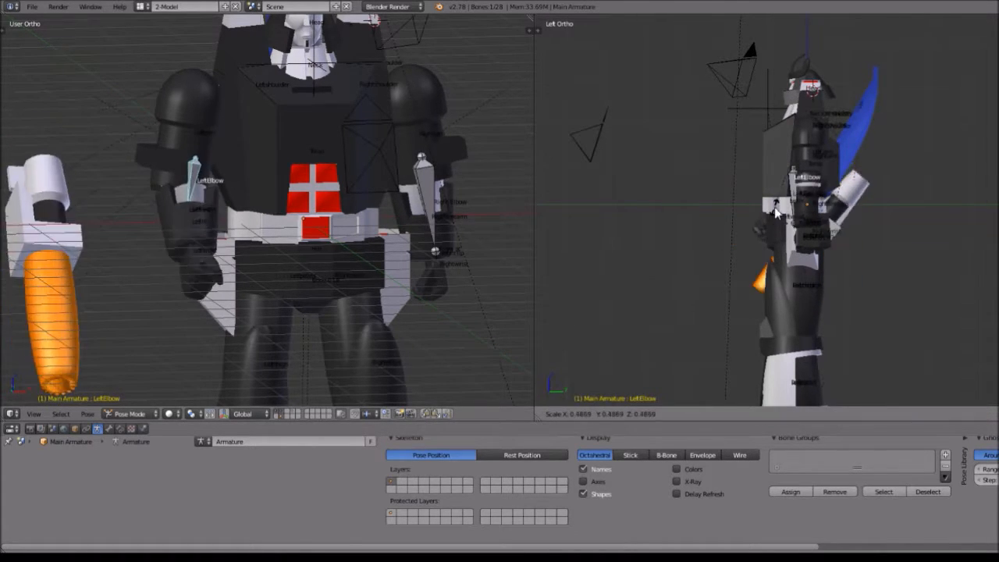
right_click(810, 194)
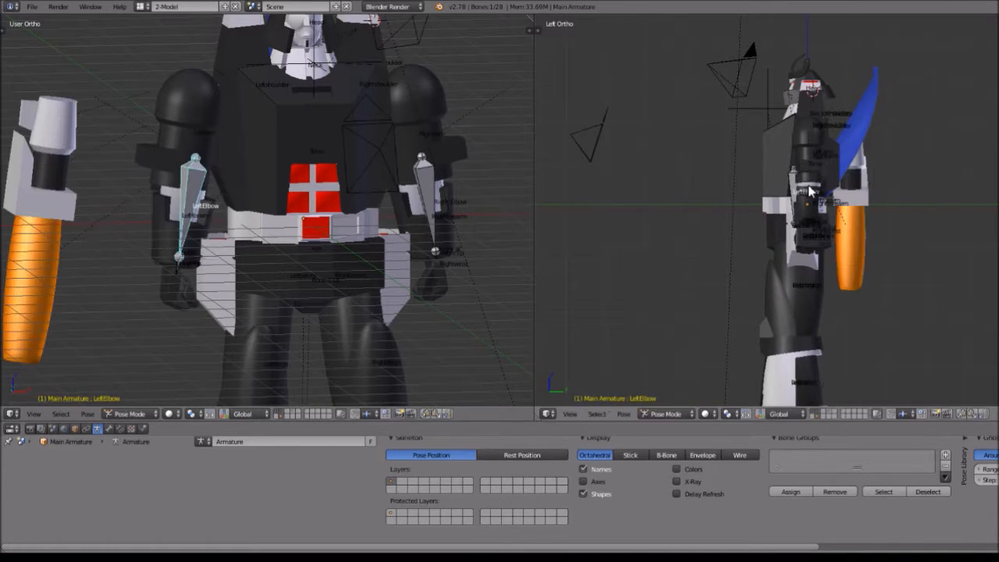
Step: Return to Object Mode, select the white block of the detached piece and view the robot from the front
scroll(645, 215, up, 1)
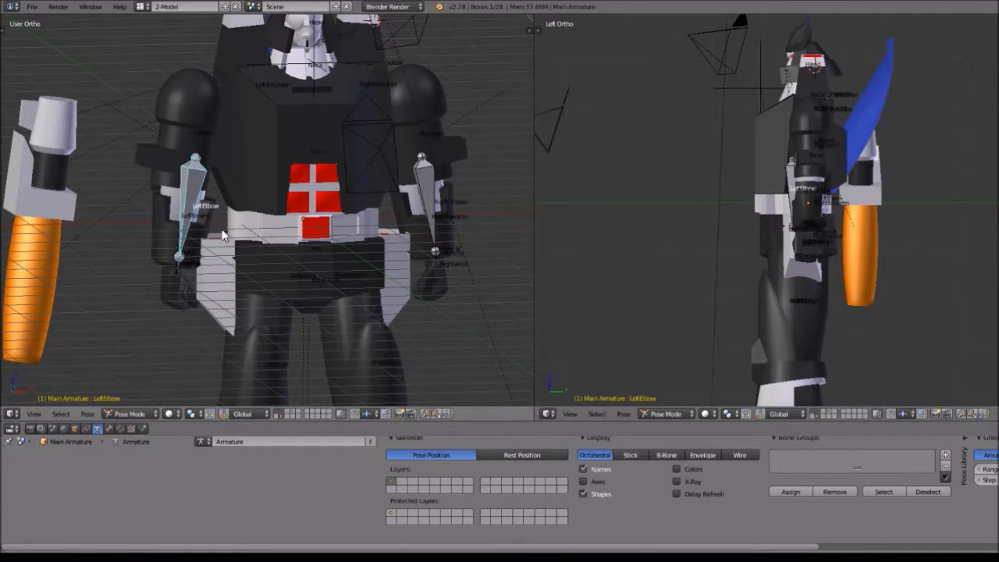
scroll(98, 187, down, 3)
right_click(138, 191)
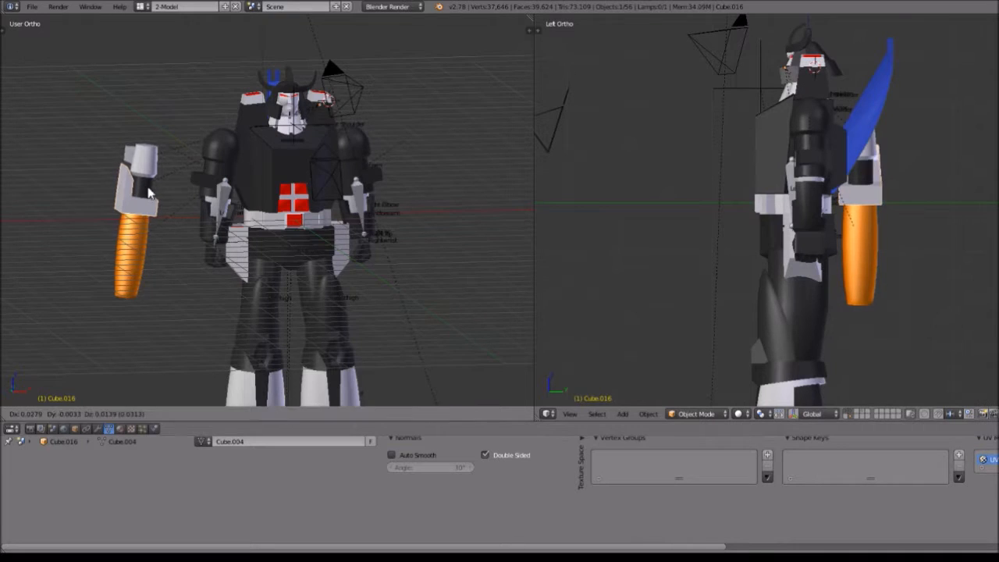
click(34, 414)
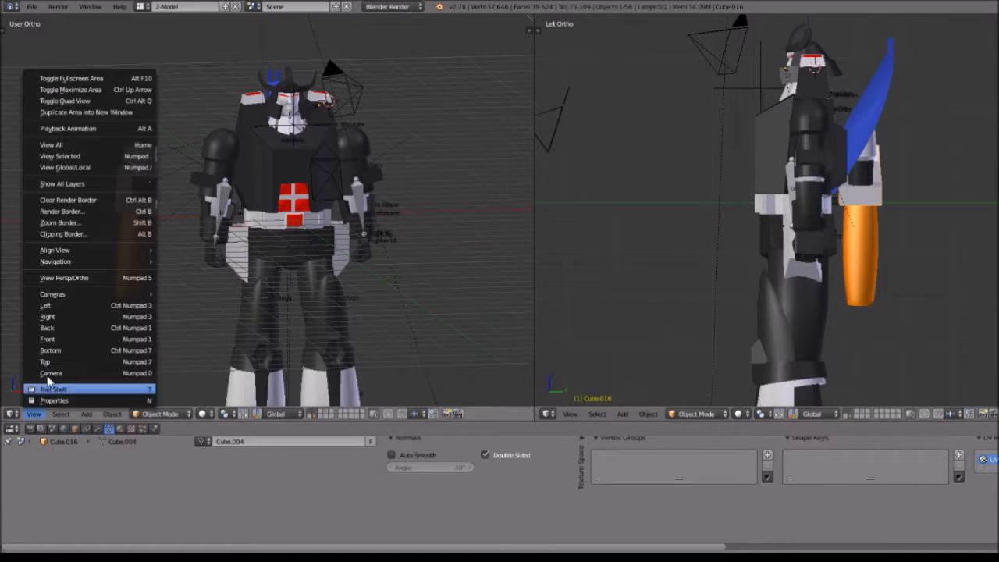
click(62, 348)
scroll(133, 224, up, 3)
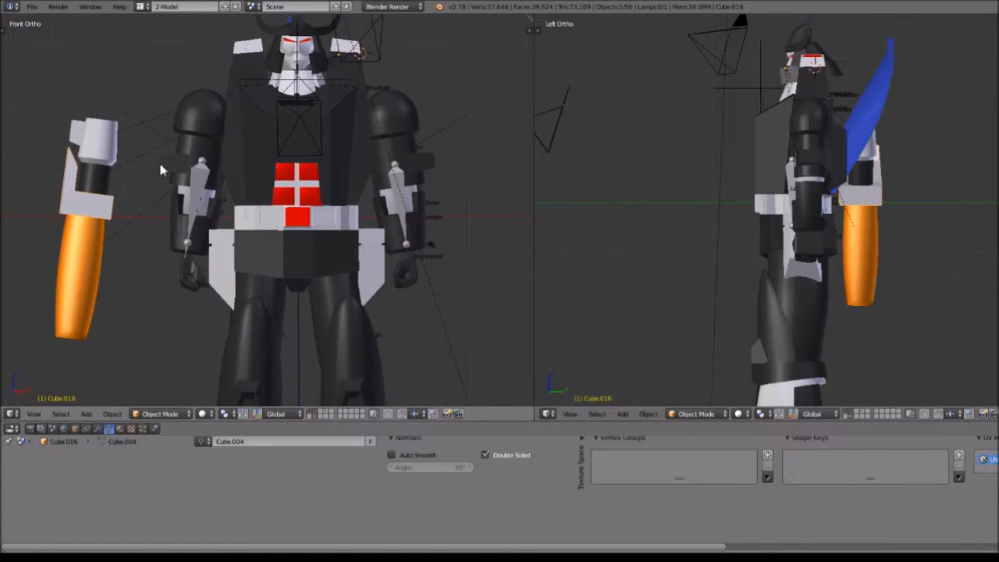
Step: Move the detached piece along X toward the robot's arm, lower it, and shift it along Y in line with the arm
key(g)
key(x)
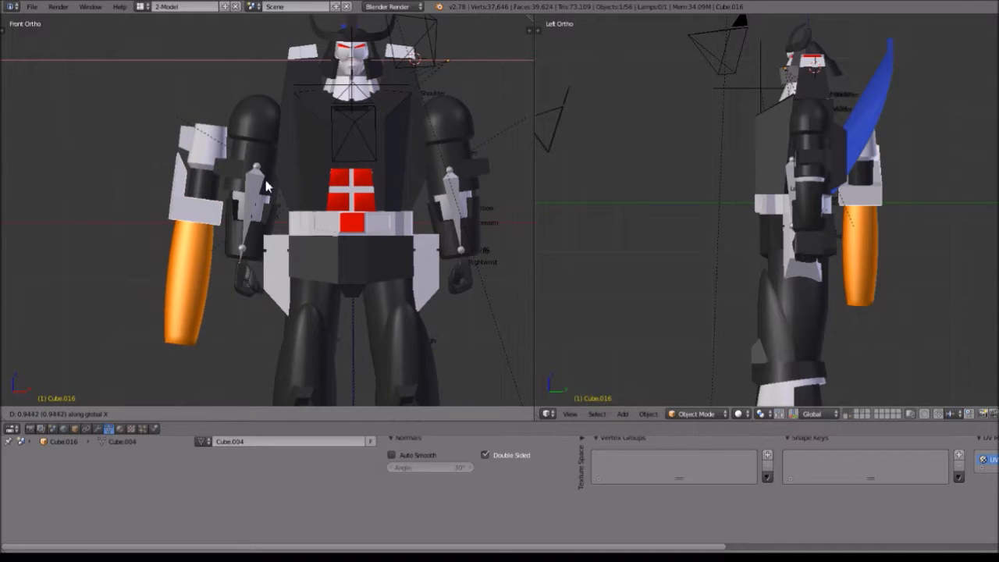
key(x)
key(x)
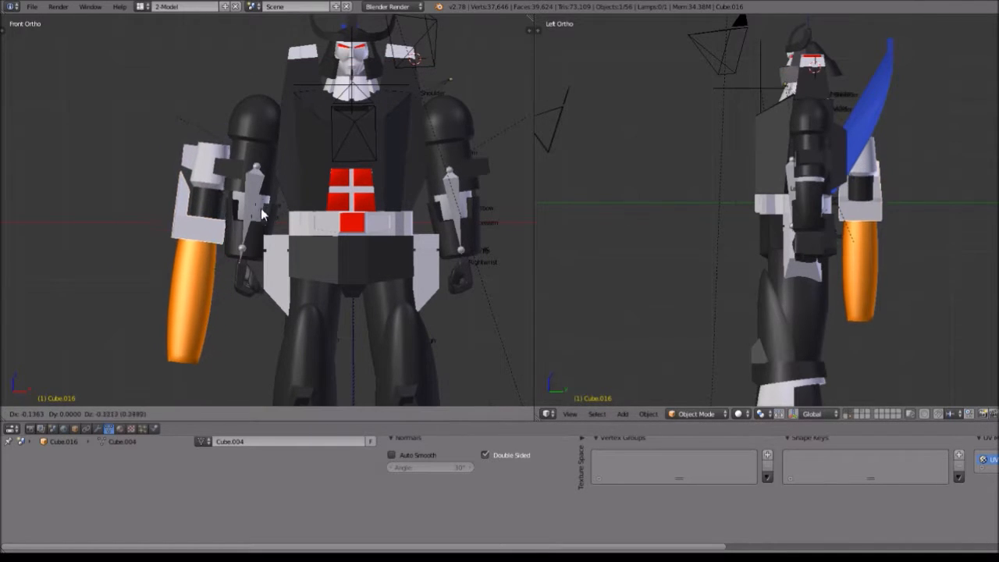
click(262, 223)
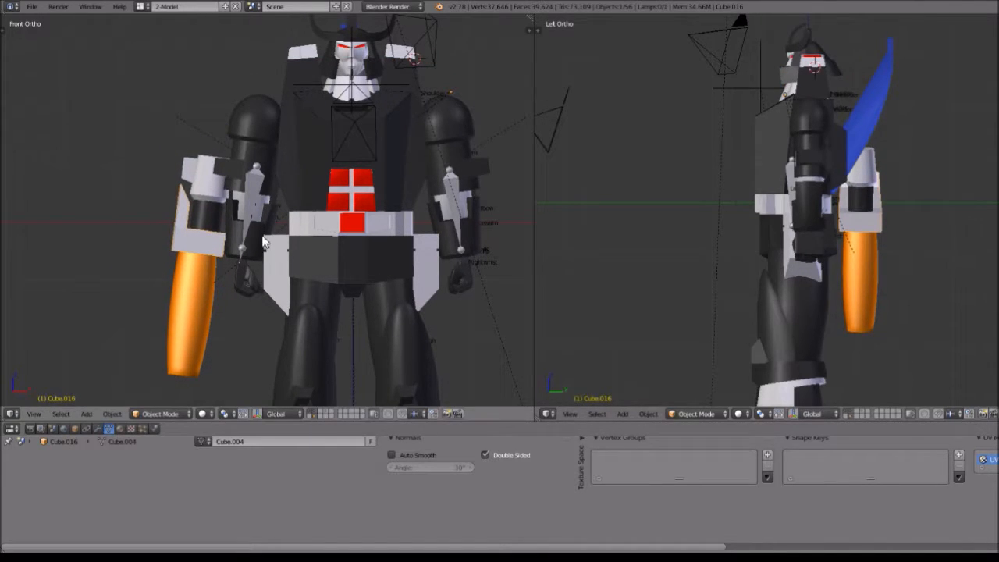
key(g)
click(274, 264)
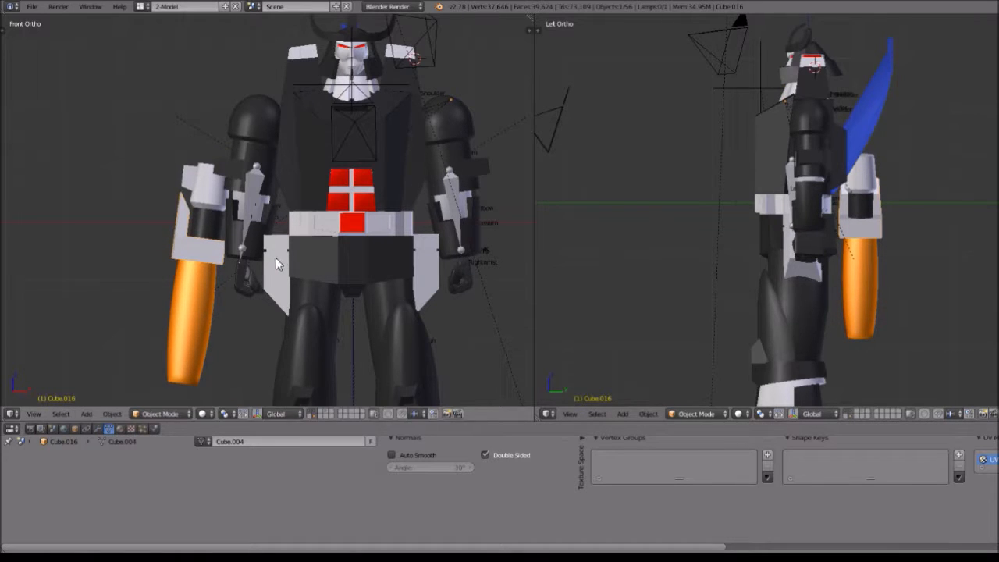
key(r)
click(286, 250)
key(g)
key(y)
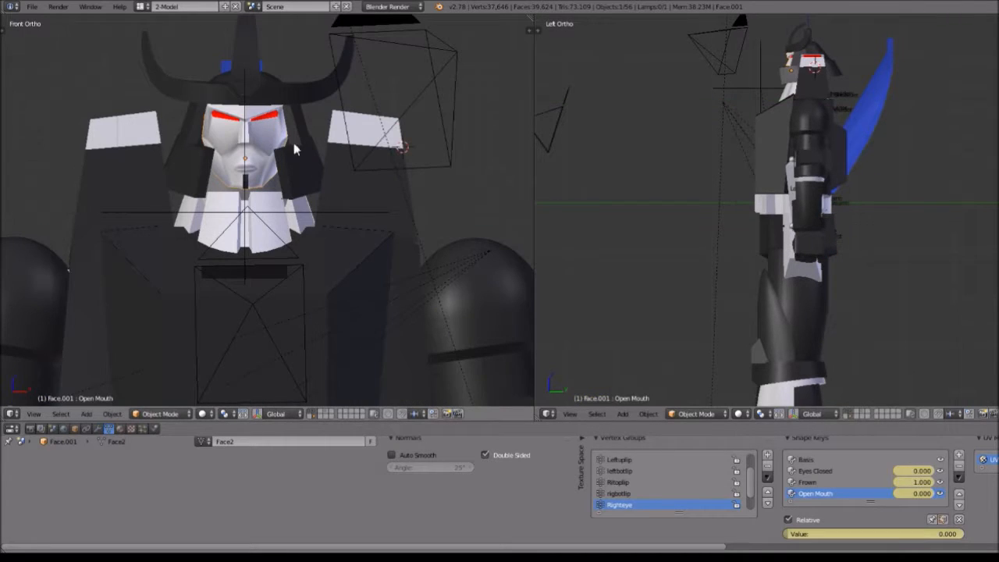
Step: Try the face's Open Mouth shape key at different values and return it to 0
scroll(729, 299, down, 5)
scroll(730, 296, up, 5)
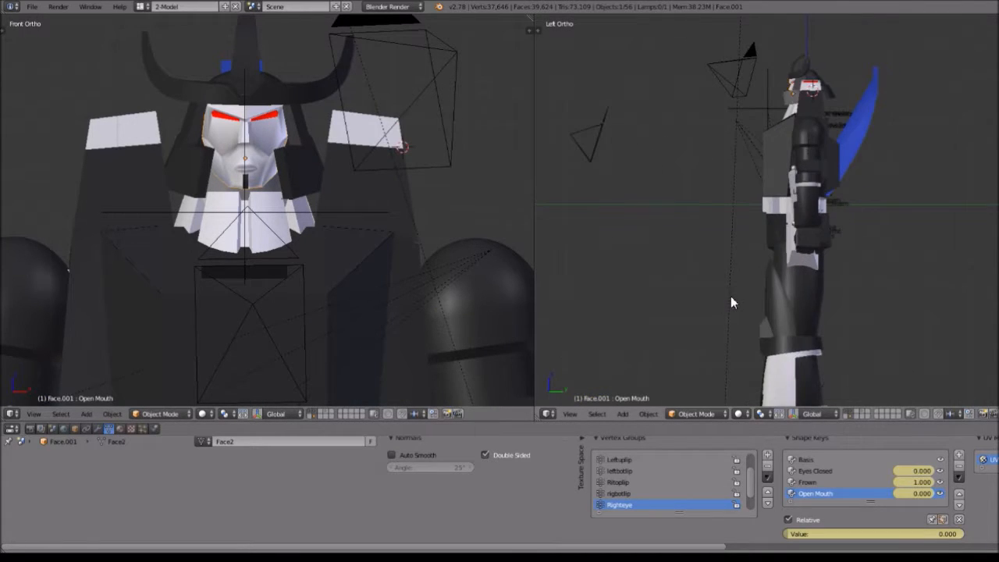
scroll(731, 301, up, 3)
scroll(736, 290, down, 3)
scroll(756, 262, up, 5)
scroll(754, 259, down, 4)
scroll(754, 259, up, 4)
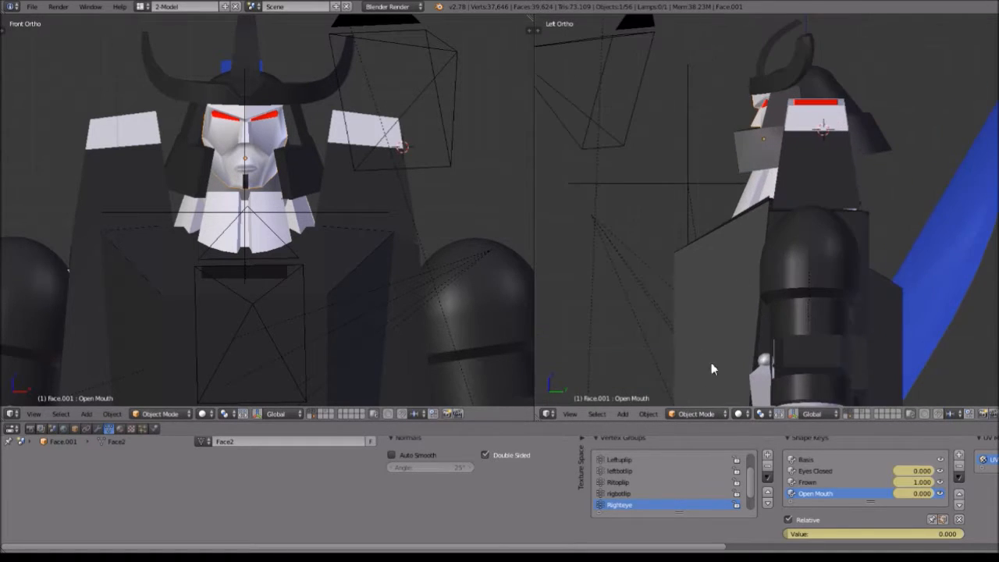
click(815, 478)
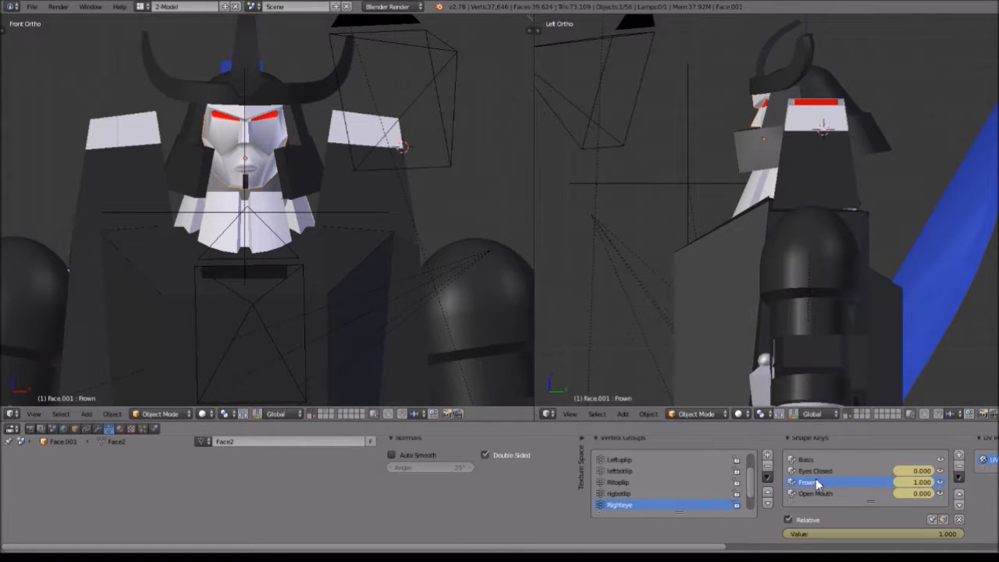
click(808, 495)
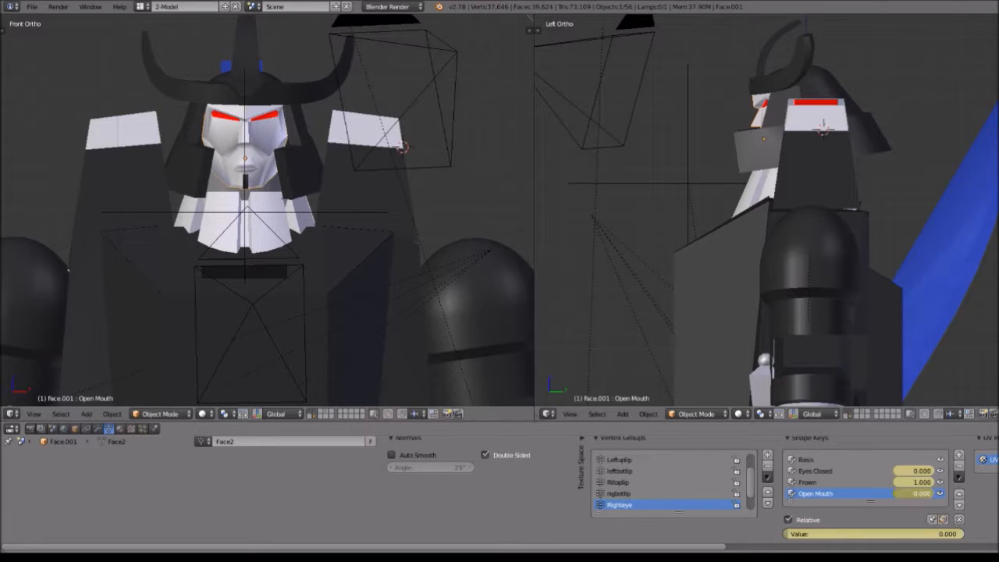
mouse_move(804, 533)
mouse_down()
mouse_move(960, 534)
mouse_move(788, 533)
mouse_up()
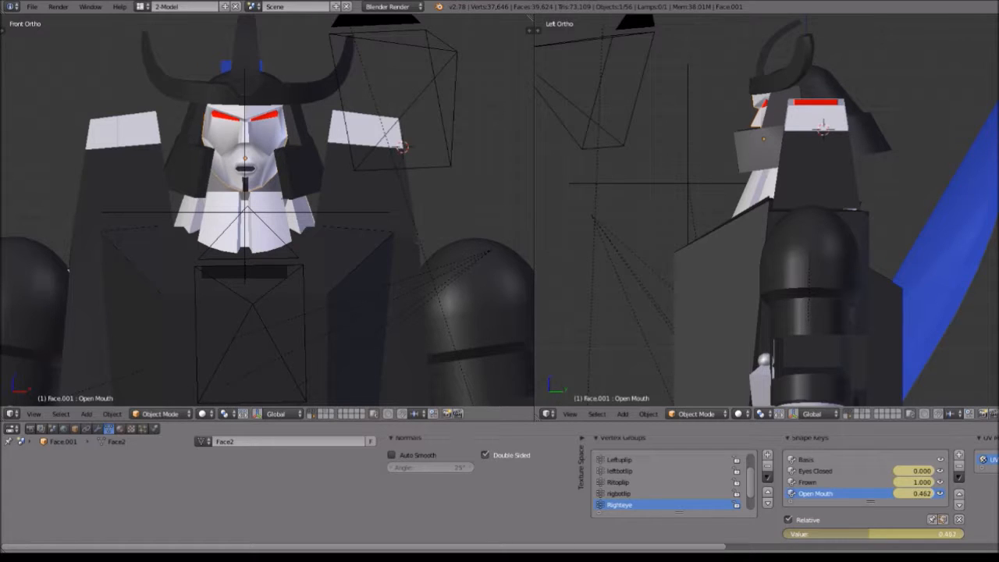
drag(793, 534, 946, 534)
drag(808, 534, 958, 533)
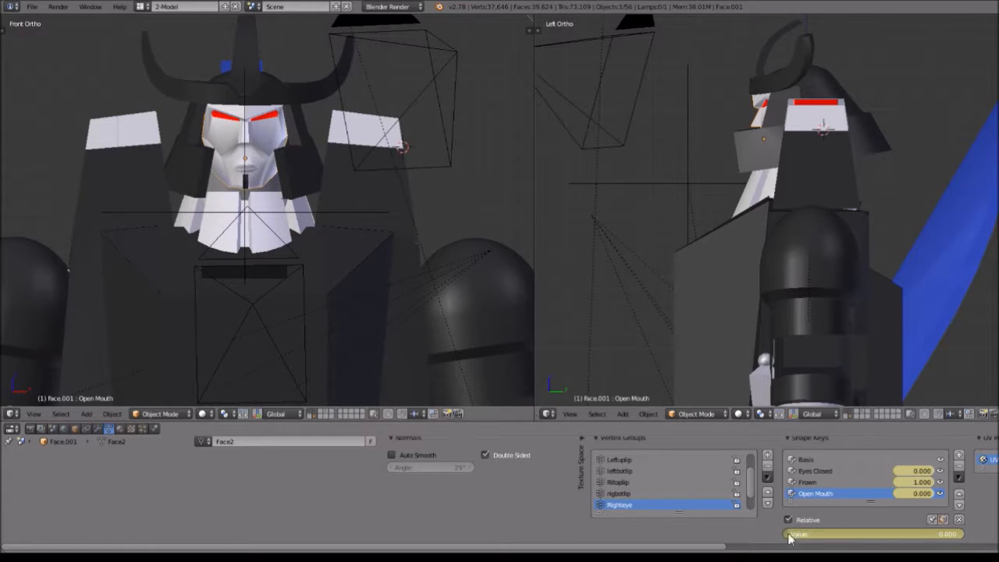
Step: Select the armature's right elbow bone in Pose Mode and try scaling it in the front view
scroll(282, 217, down, 4)
shift+middle_drag(362, 311, 343, 251)
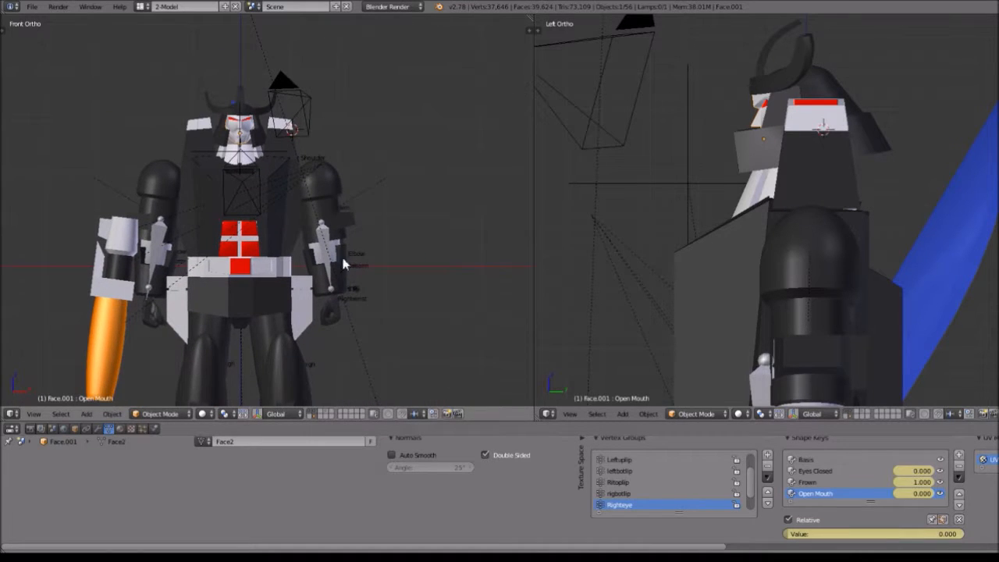
right_click(334, 258)
key(s)
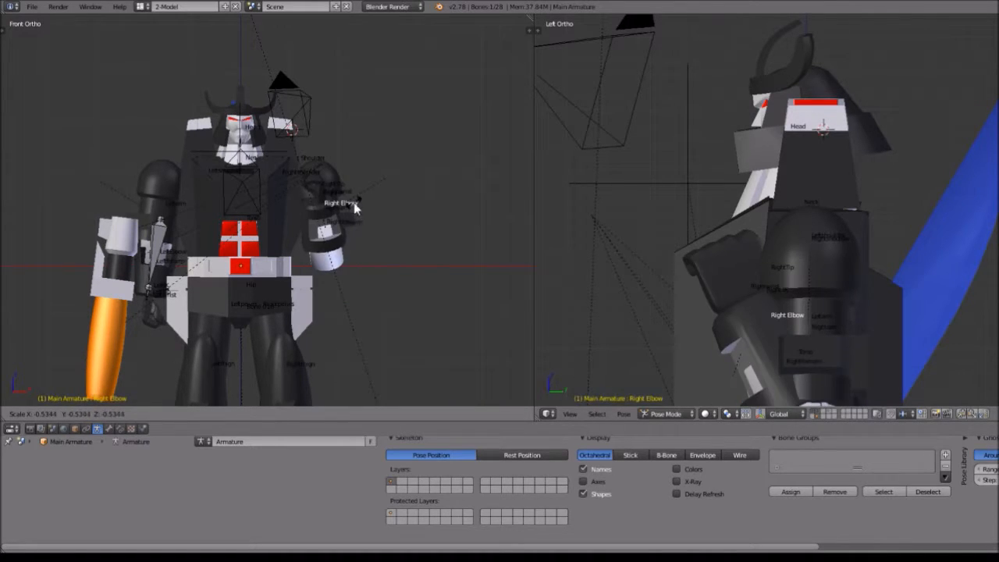
right_click(358, 239)
Step: Try rotating the robot's right arm bones in the front view
scroll(369, 268, up, 3)
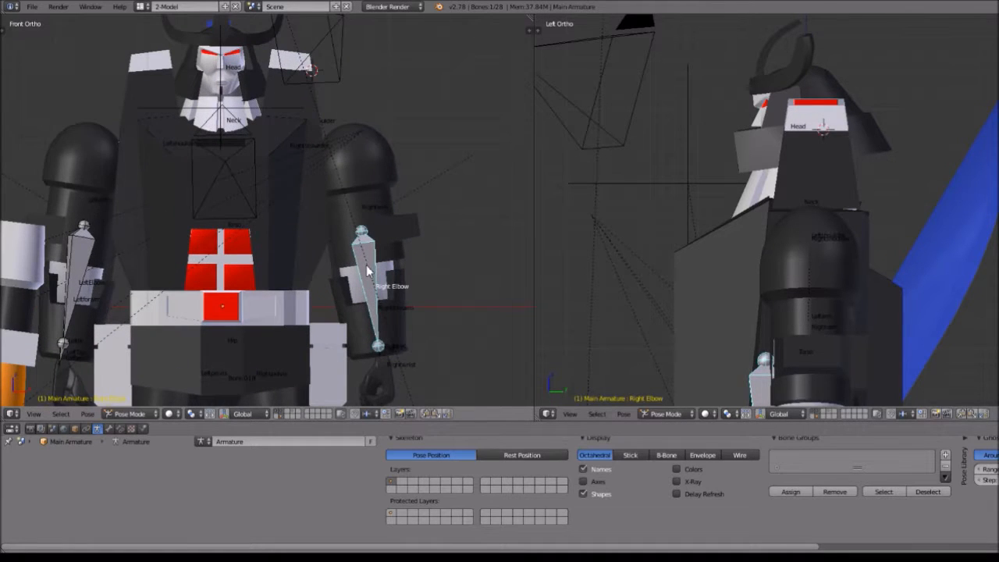
key(r)
right_click(397, 251)
key(r)
right_click(414, 226)
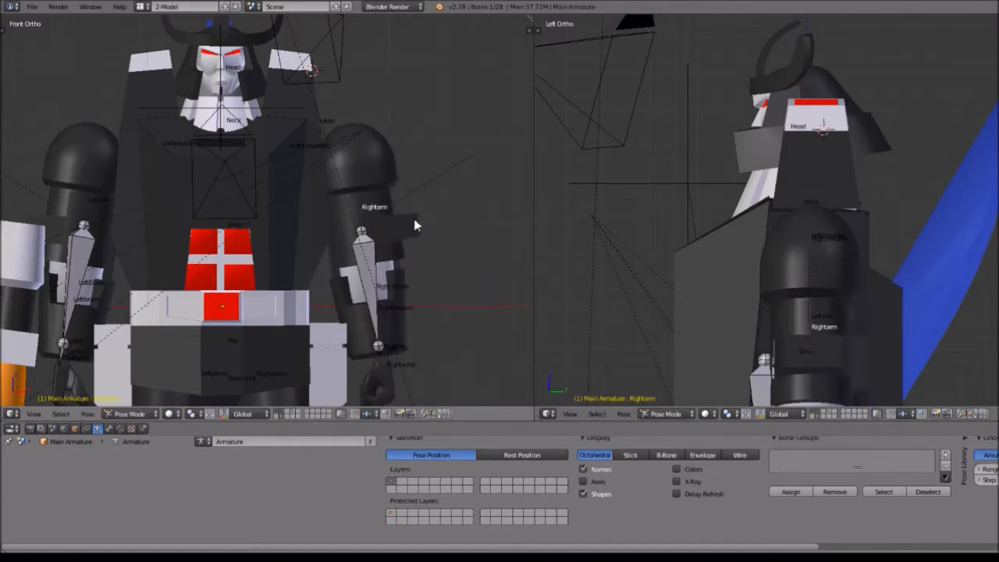
Step: Try bending the robot's right forearm in the side view by scaling and rotating the right elbow bone
right_click(364, 294)
scroll(768, 309, up, 3)
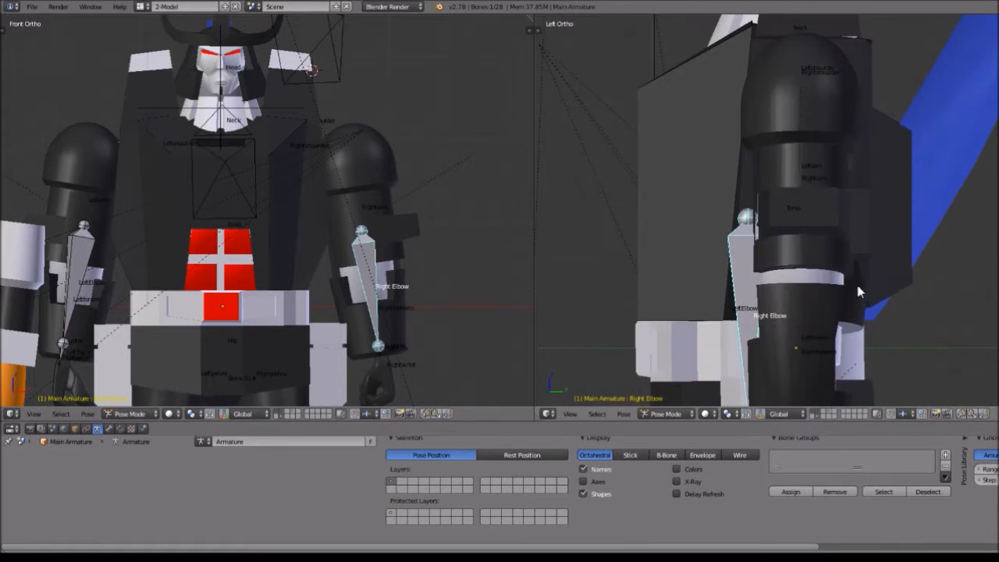
key(s)
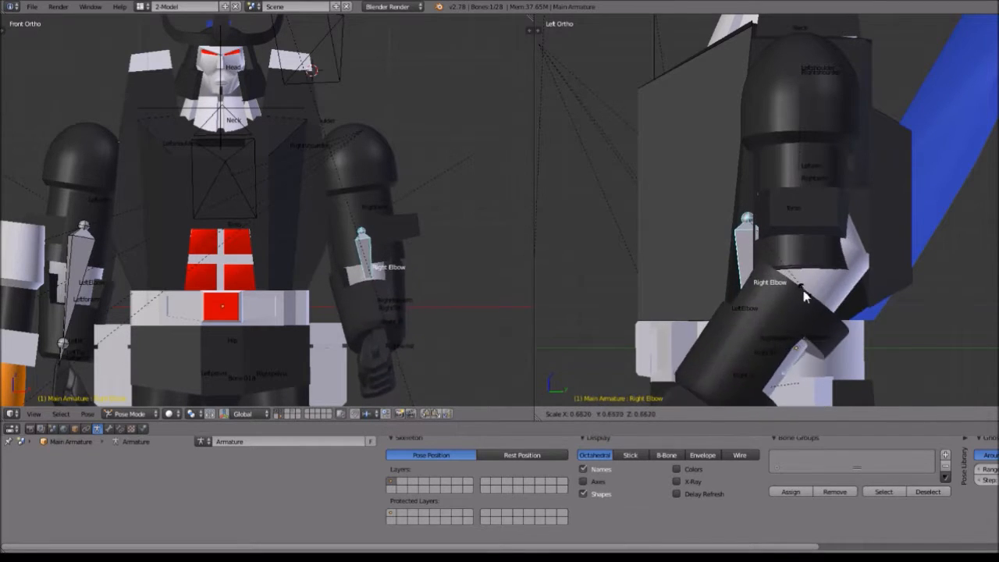
click(804, 296)
key(s)
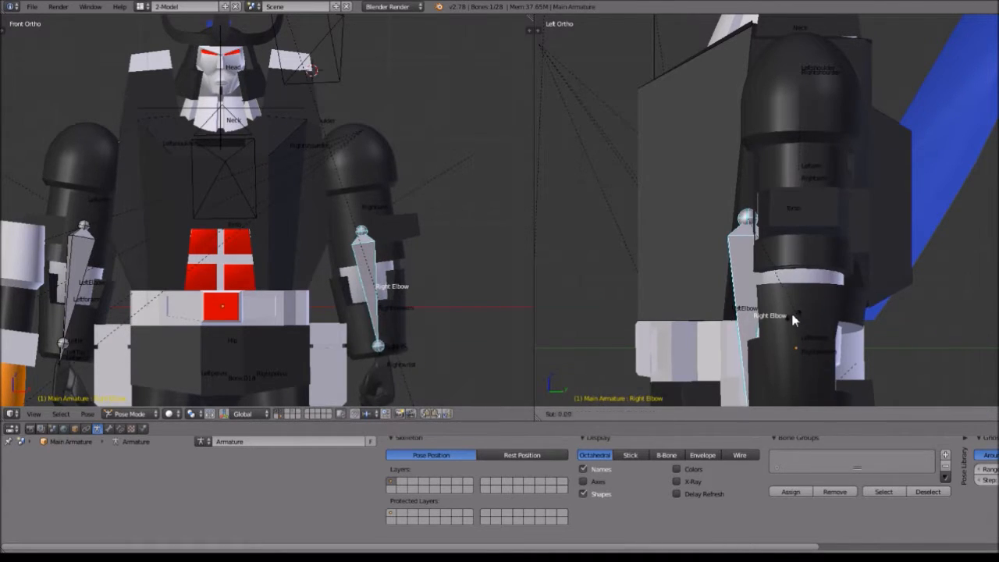
right_click(778, 284)
Step: Try rotating the right thigh bone to swing the whole leg out sideways in the front view
scroll(779, 286, down, 3)
shift+middle_drag(818, 273, 863, 135)
scroll(386, 353, down, 4)
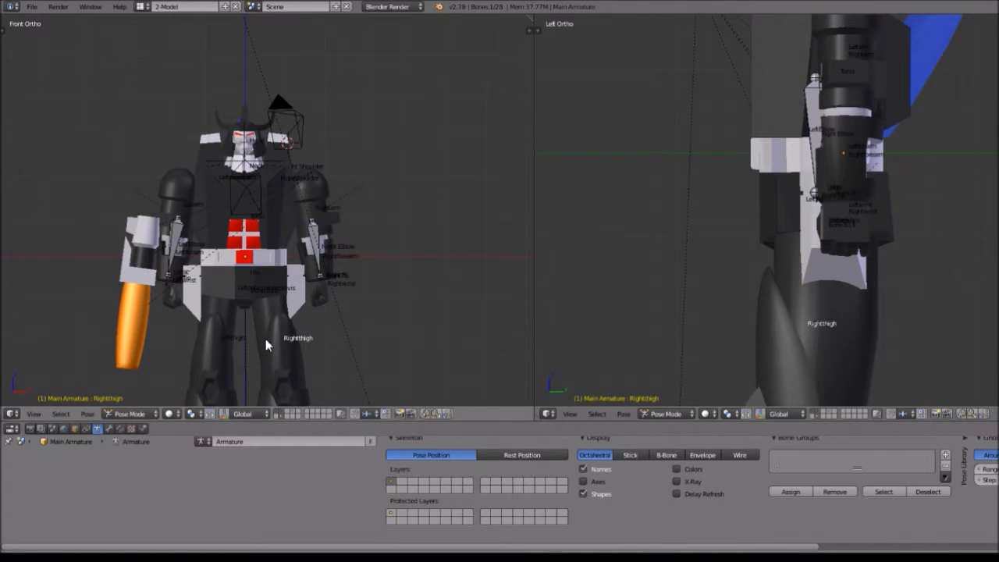
key(r)
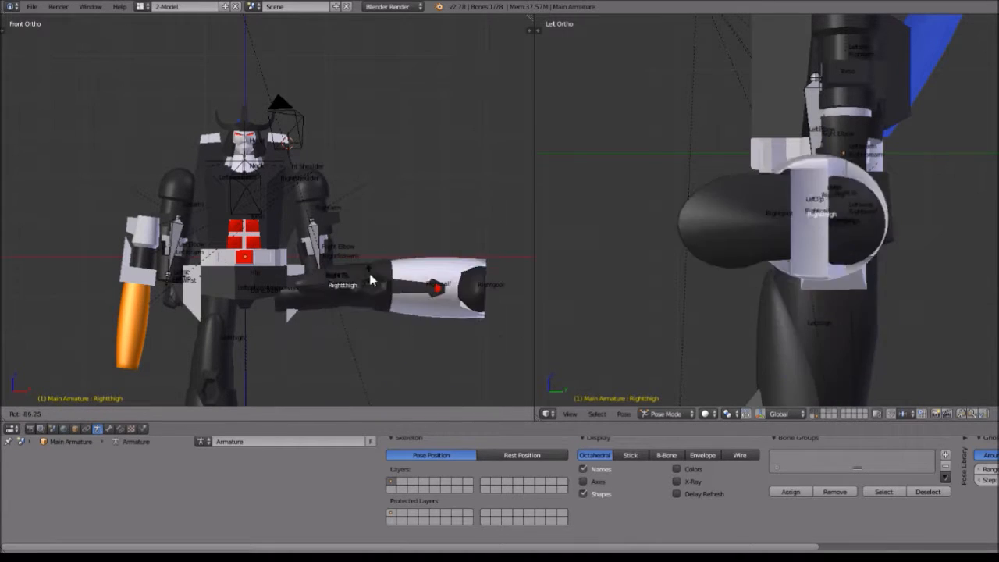
right_click(362, 269)
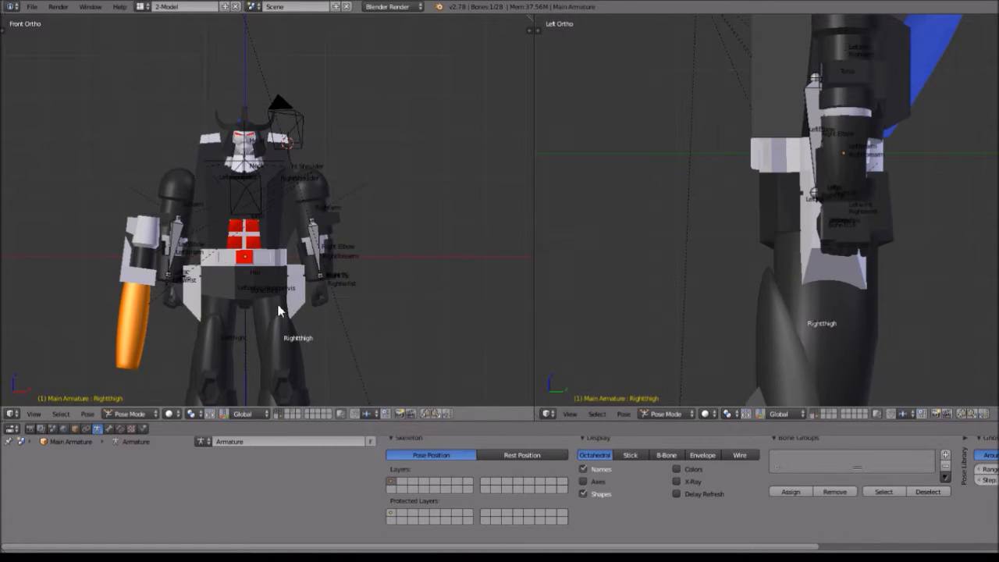
Step: Select the robot's face mesh in the front view and go through its Basis and Frown shape keys
scroll(312, 205, up, 5)
shift+middle_drag(334, 104, 335, 260)
scroll(261, 238, up, 4)
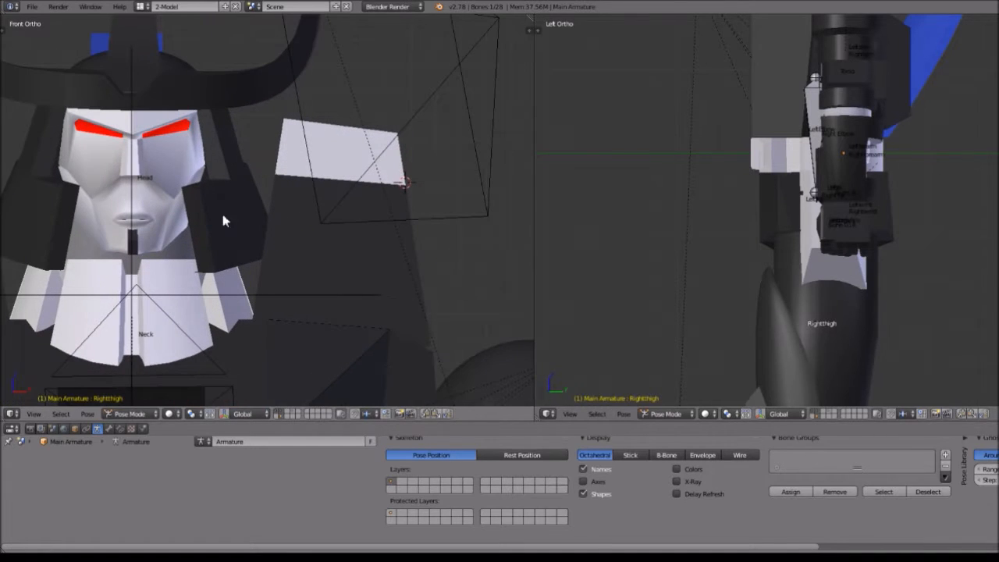
right_click(157, 223)
mouse_move(790, 537)
mouse_down()
mouse_move(963, 537)
mouse_move(786, 537)
mouse_up()
click(807, 461)
click(815, 482)
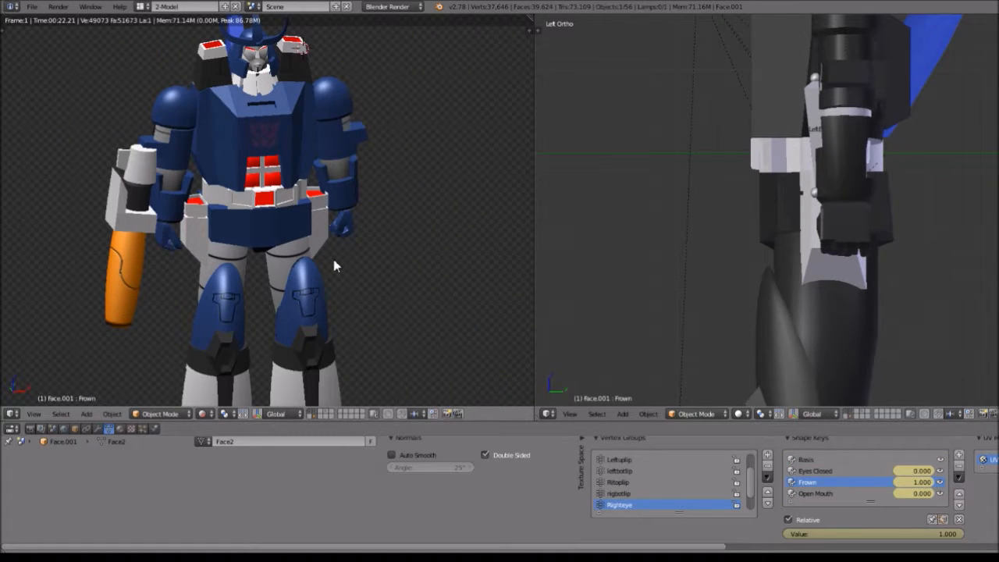
Step: Examine the rendered robot from several angles, including the front view and a close-up of the upper body
middle_drag(391, 245, 365, 214)
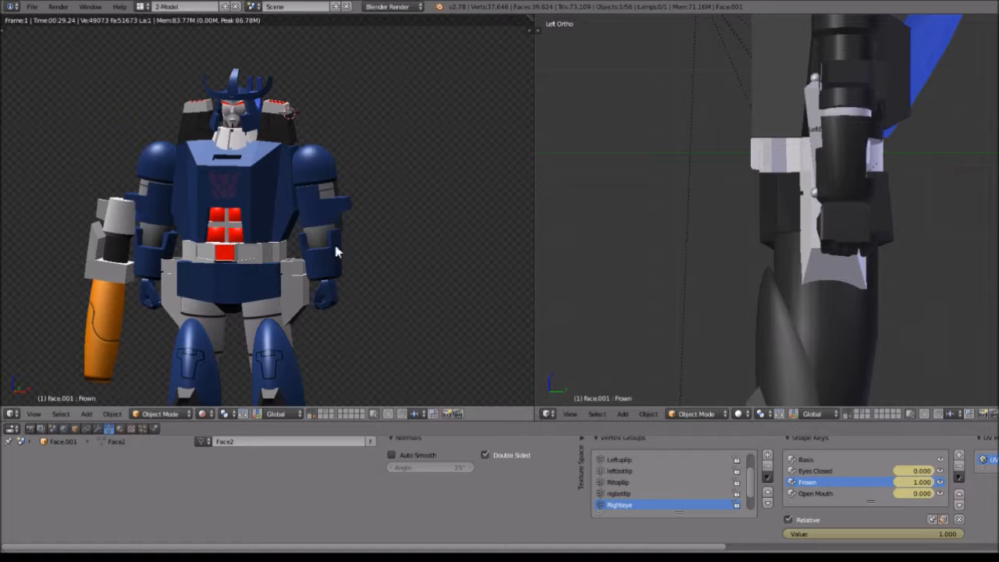
middle_drag(306, 263, 319, 234)
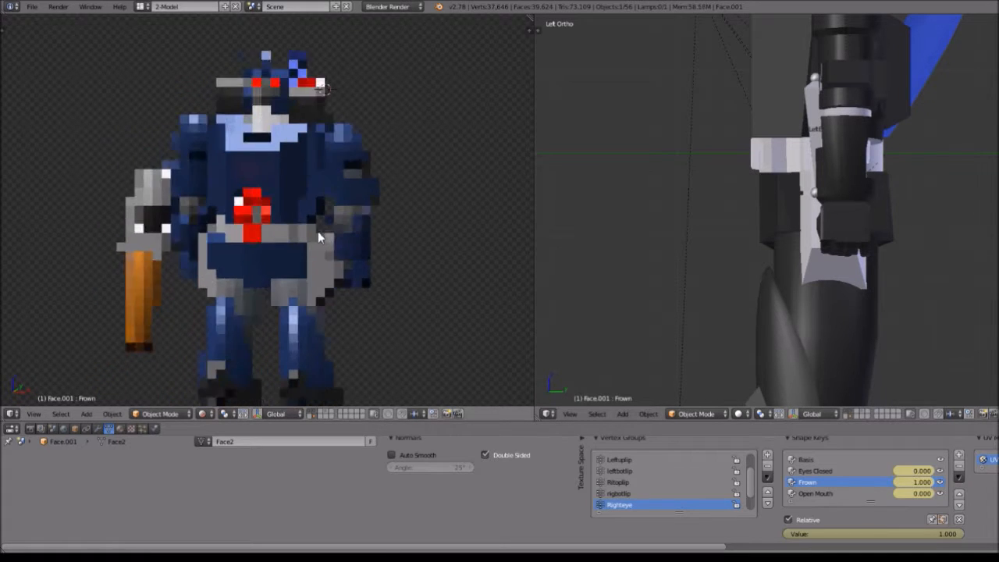
middle_drag(218, 246, 276, 253)
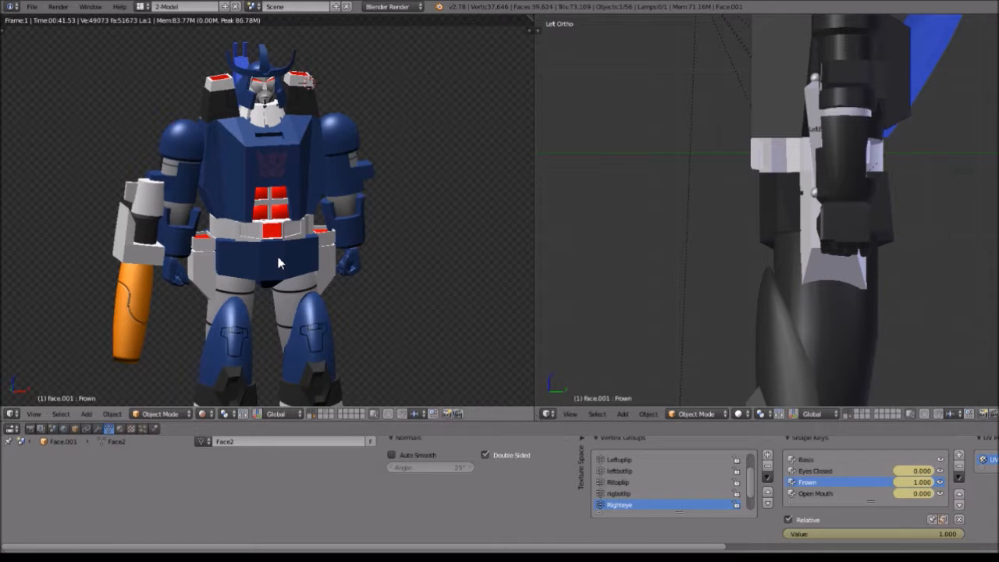
middle_drag(290, 227, 221, 221)
click(32, 415)
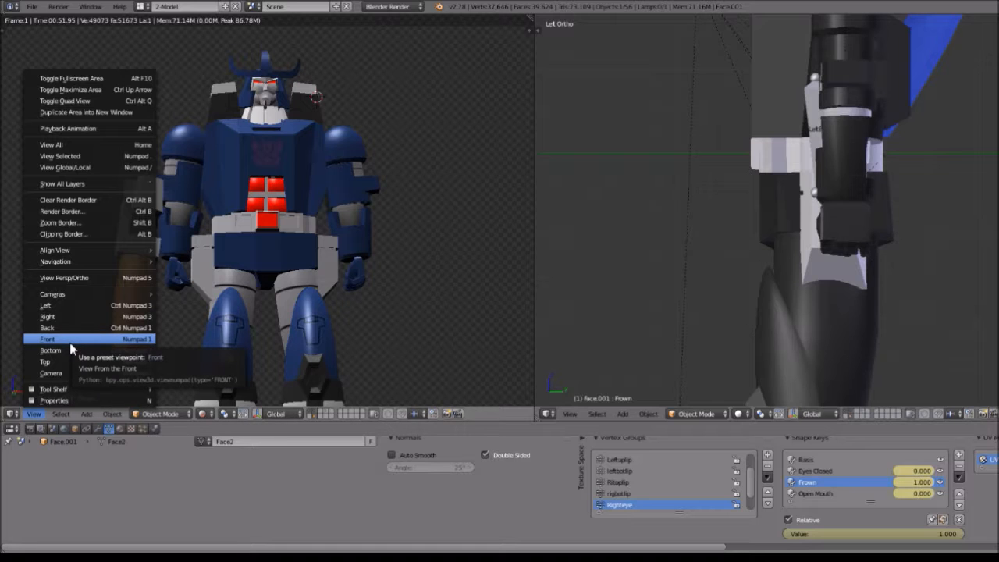
click(69, 339)
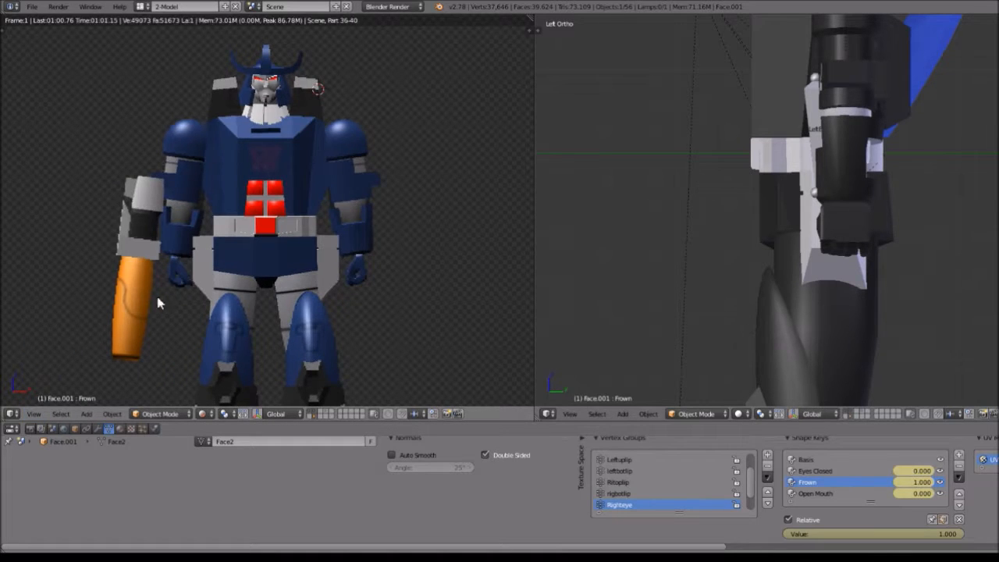
scroll(371, 180, down, 1)
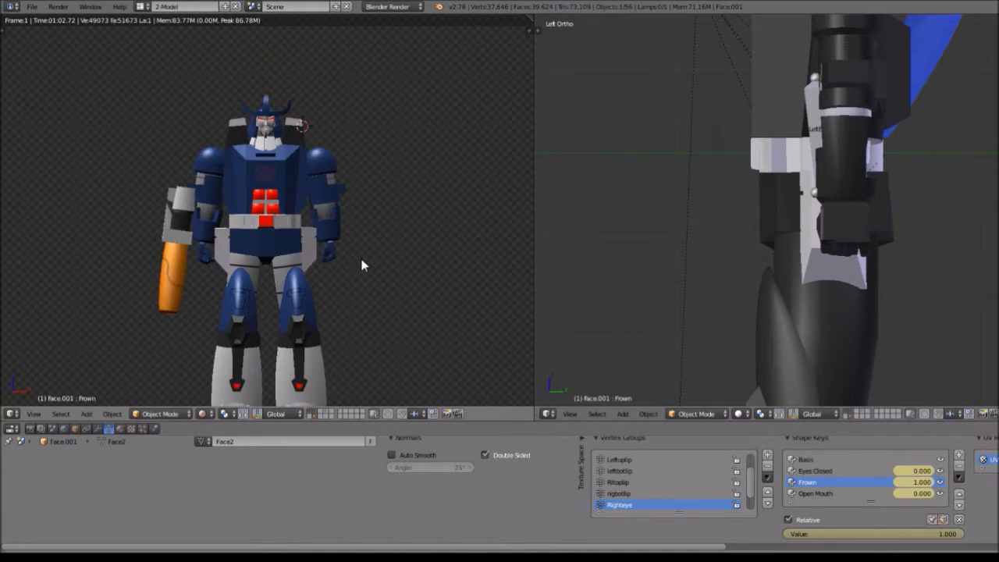
scroll(361, 263, up, 4)
scroll(422, 151, down, 4)
scroll(414, 173, up, 2)
scroll(367, 242, up, 3)
shift+middle_drag(154, 262, 201, 261)
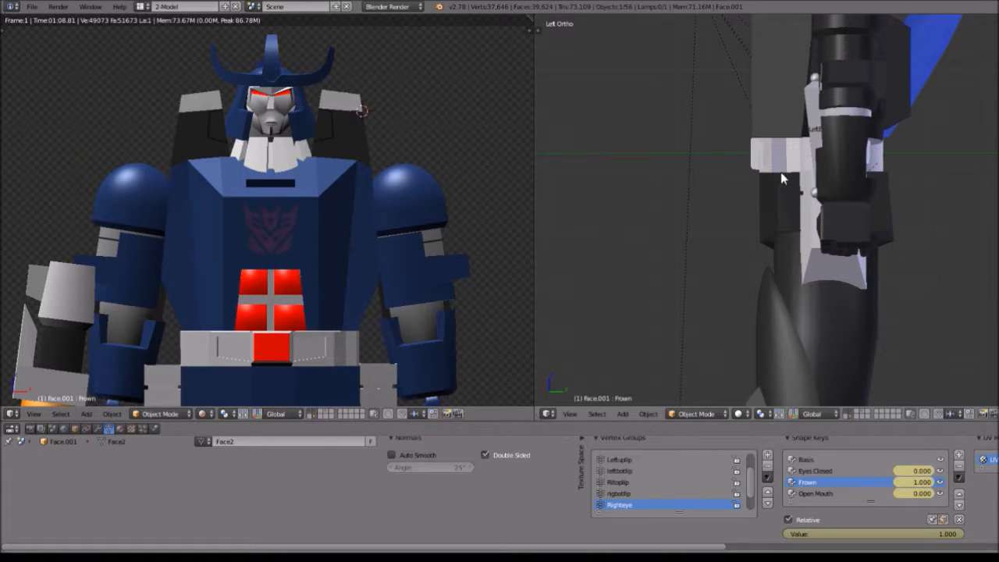
Step: Try bending the right forearm forward by rotating the Right Elbow bone in the left side view
scroll(779, 178, down, 4)
scroll(779, 178, up, 4)
right_click(812, 156)
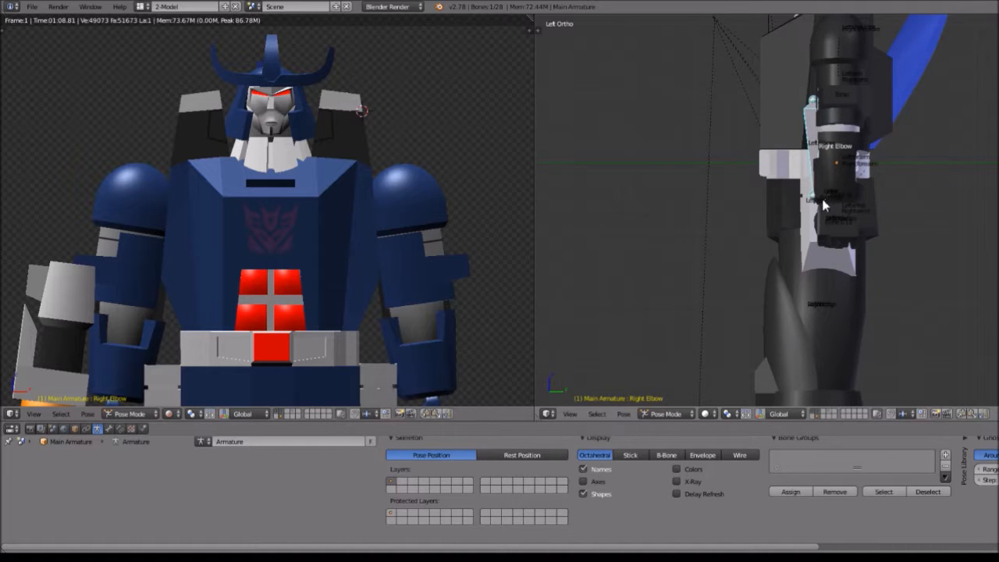
key(r)
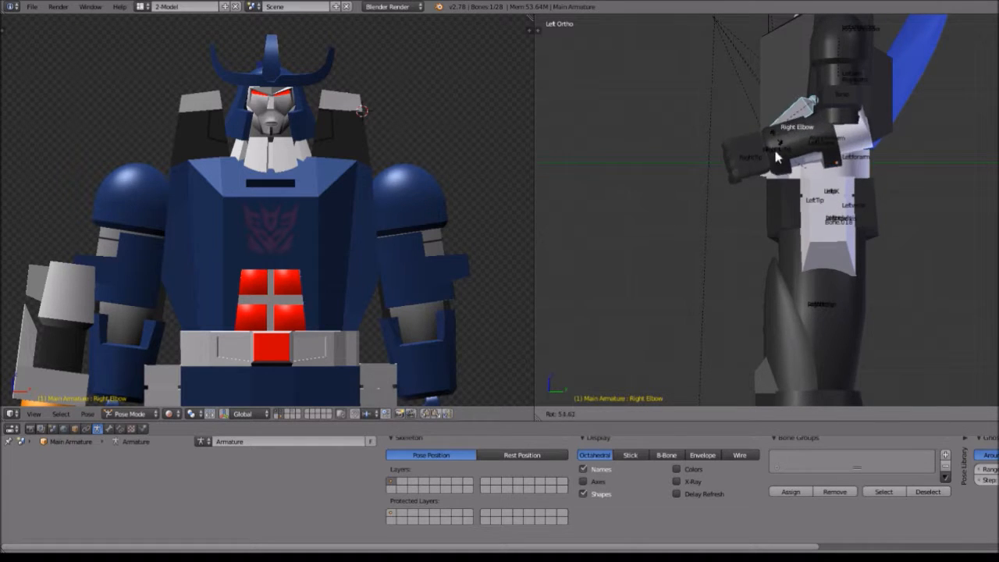
click(838, 191)
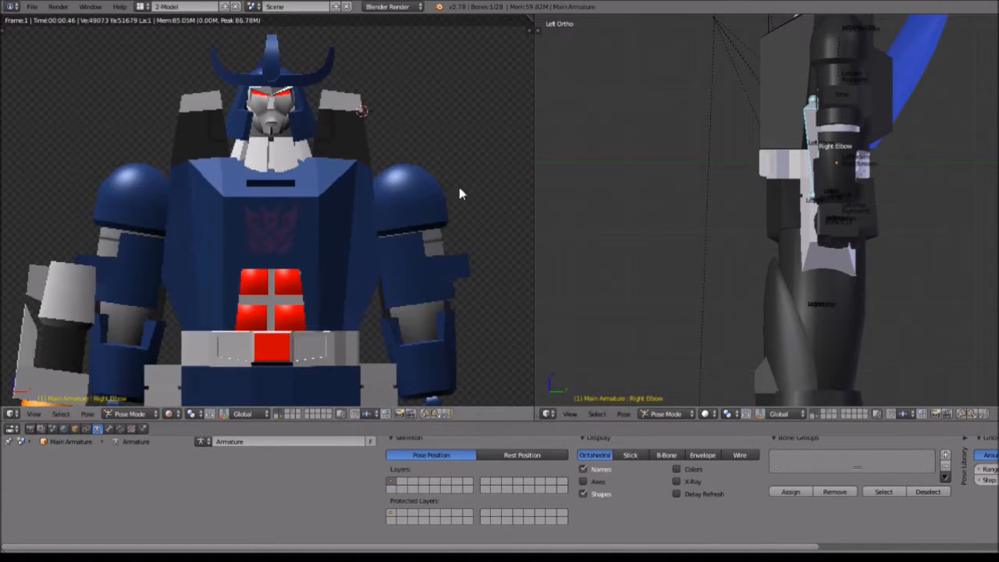
Step: Try rotating the Rightarm bone outward and back down in the rendered front view, and undo both rotations
right_click(412, 271)
key(r)
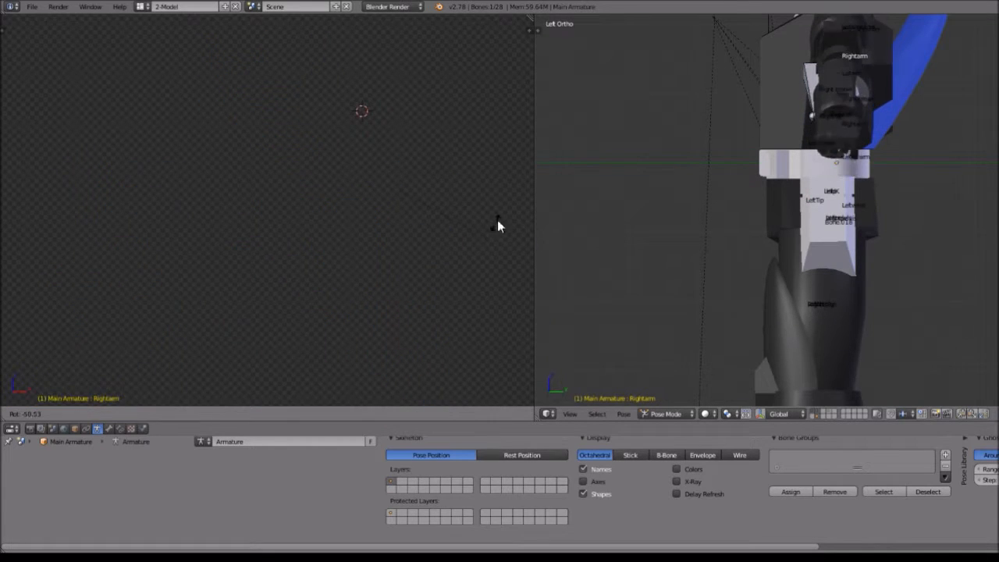
click(498, 218)
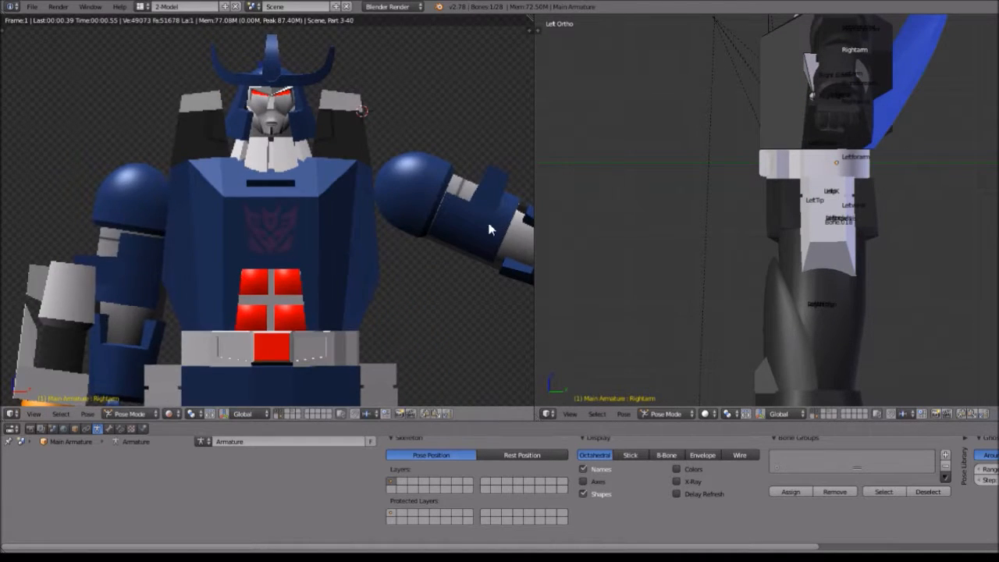
key(r)
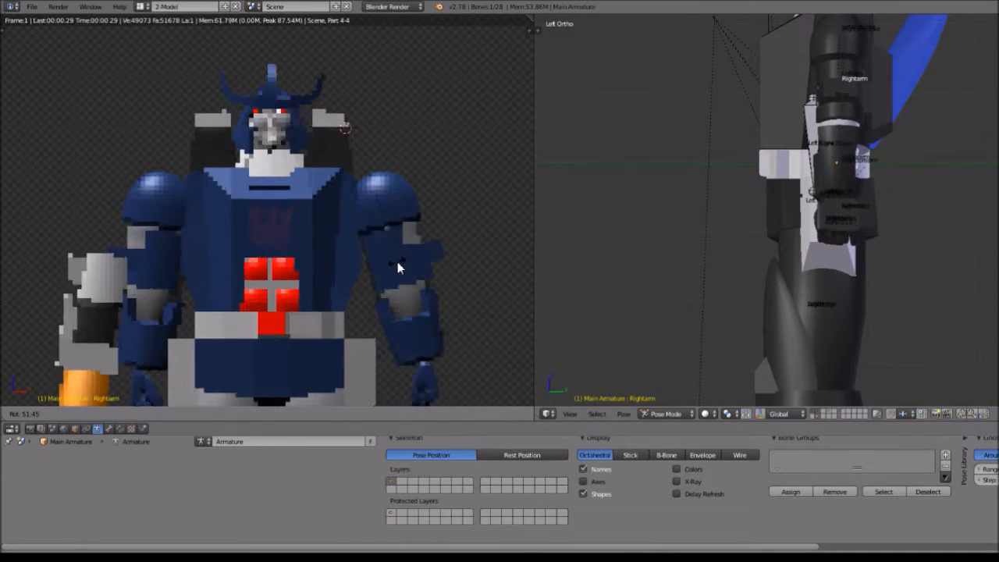
click(398, 262)
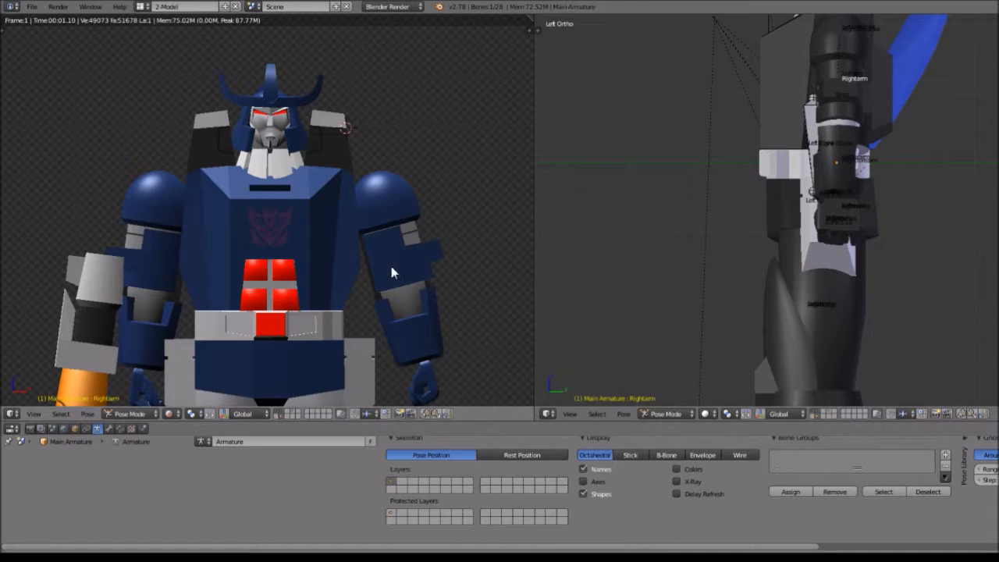
key(ctrl+z)
key(ctrl+z)
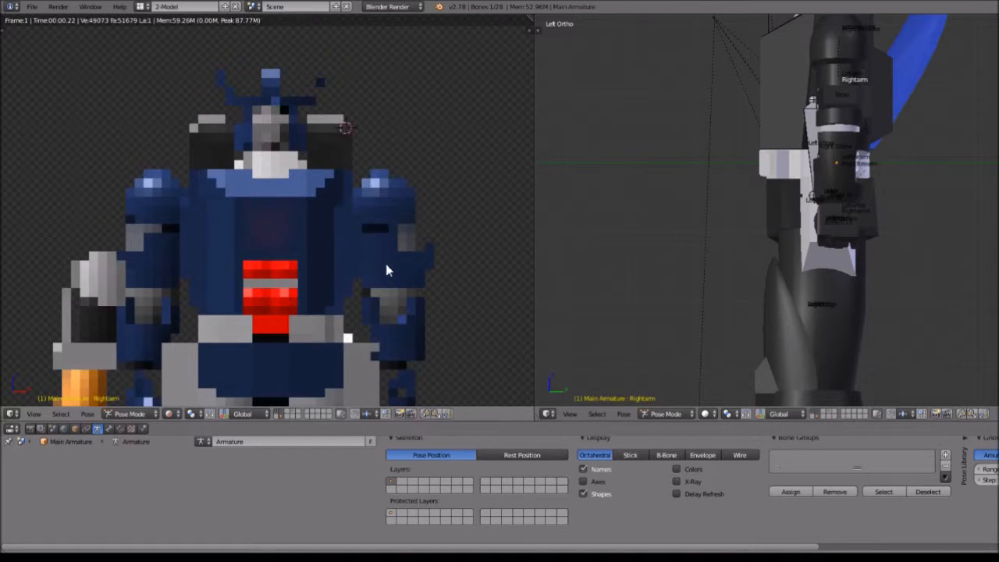
Step: Examine the whole rendered robot from the front, both sides, below and above, including its head and shoulders up close
scroll(333, 240, down, 4)
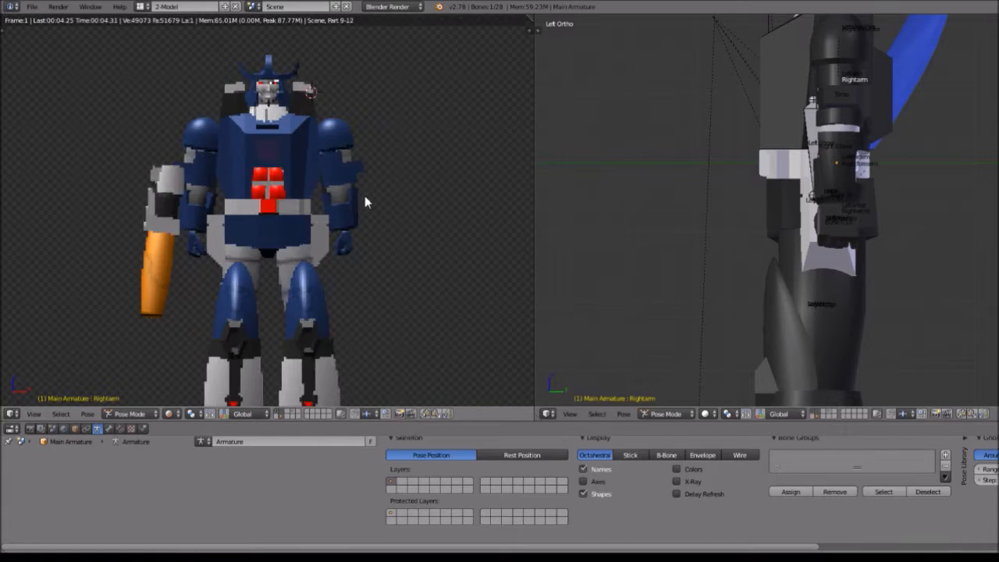
mouse_move(383, 207)
middle_down()
mouse_move(349, 264)
mouse_move(204, 199)
mouse_move(339, 196)
mouse_move(258, 200)
mouse_move(379, 212)
middle_up()
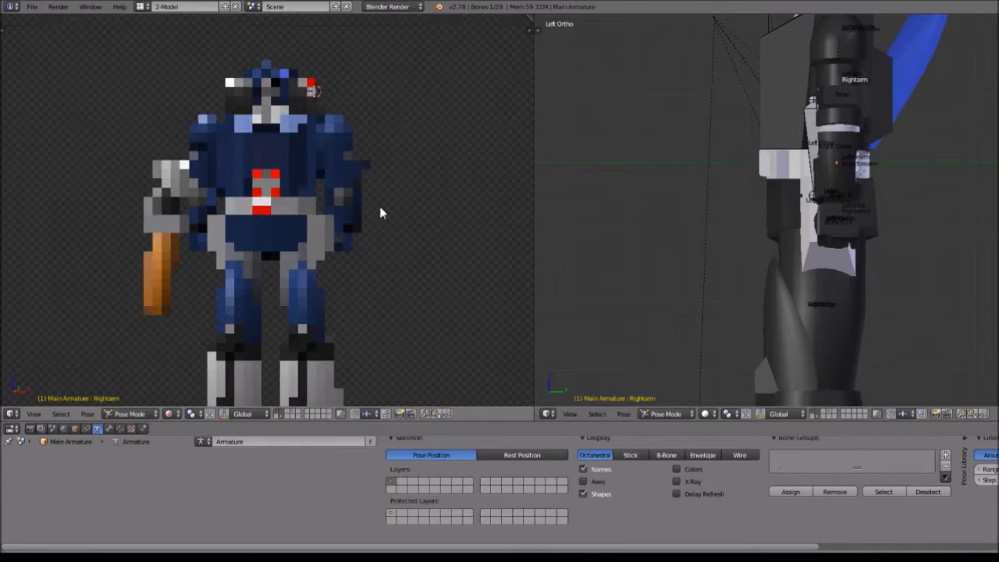
scroll(345, 216, up, 3)
middle_drag(382, 156, 385, 205)
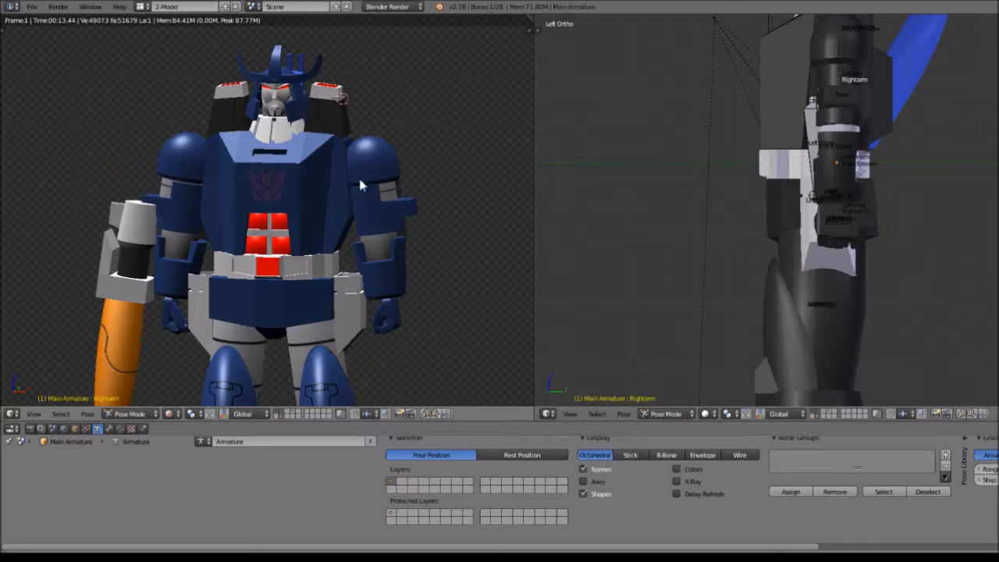
middle_drag(250, 197, 252, 221)
middle_drag(305, 325, 213, 266)
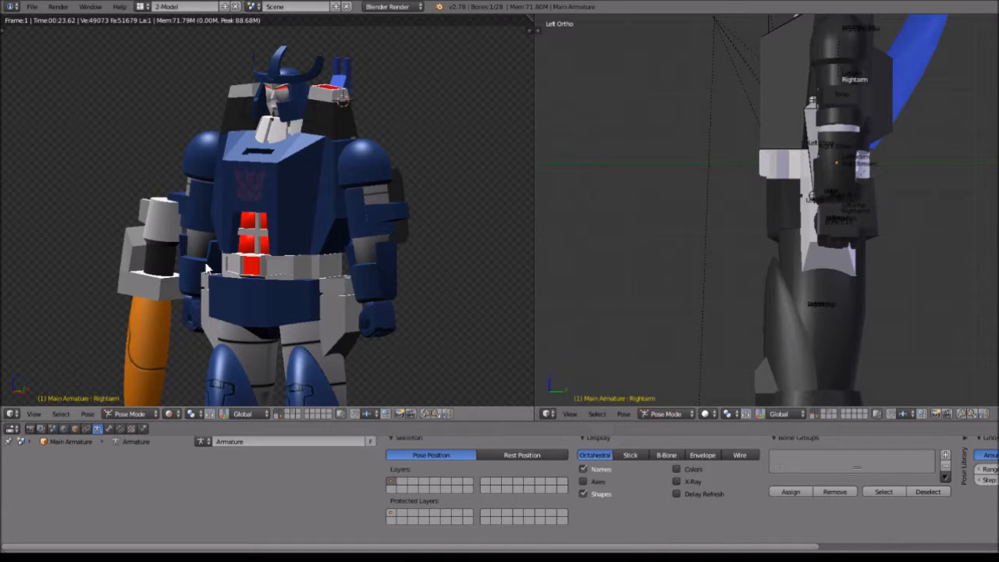
middle_drag(196, 234, 273, 207)
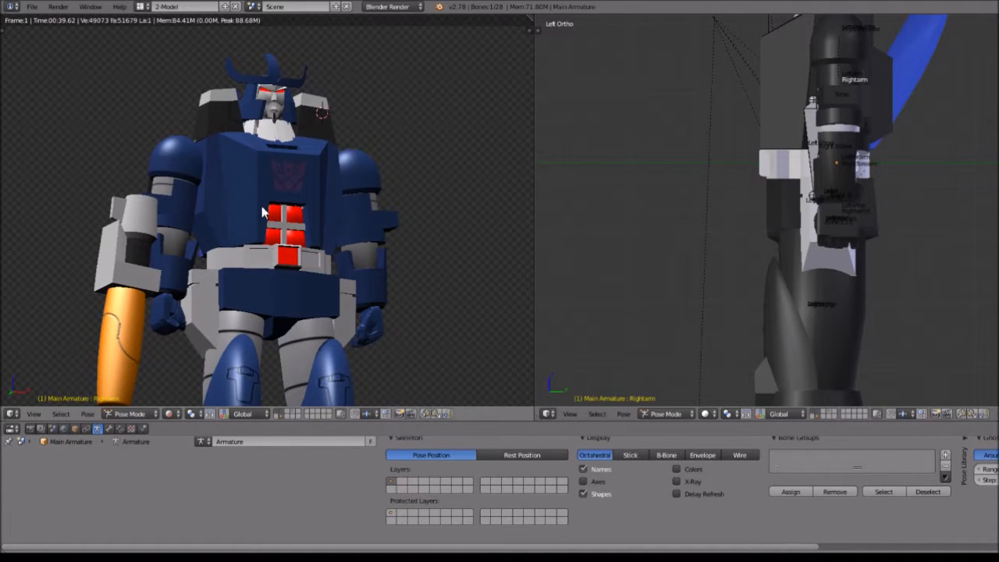
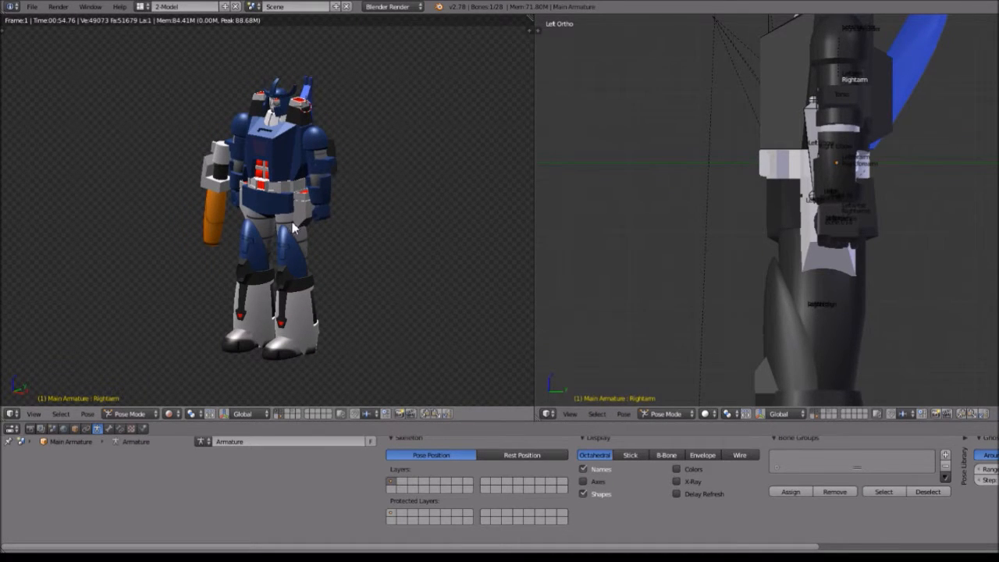
key(shift+z)
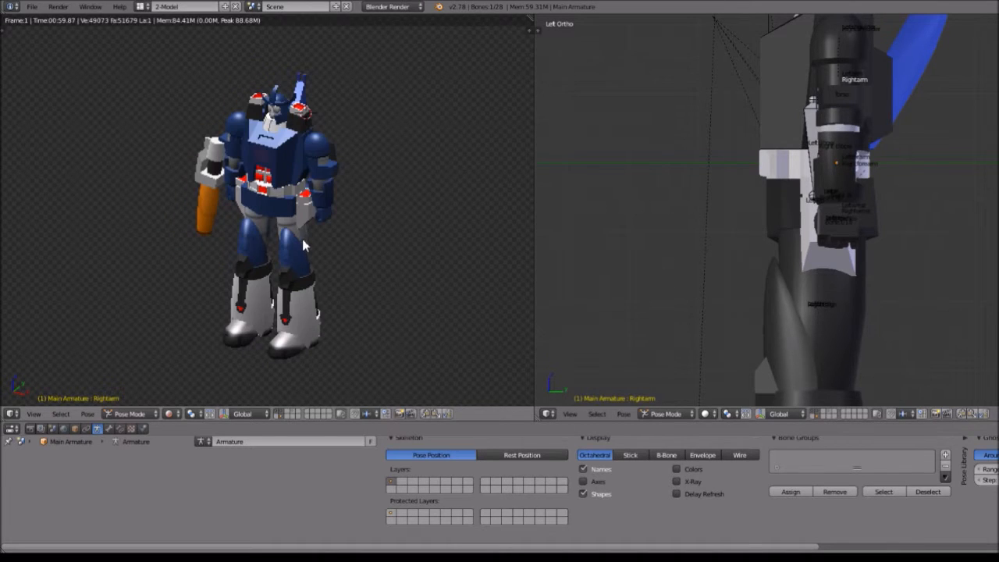
scroll(279, 189, up, 4)
scroll(360, 131, down, 3)
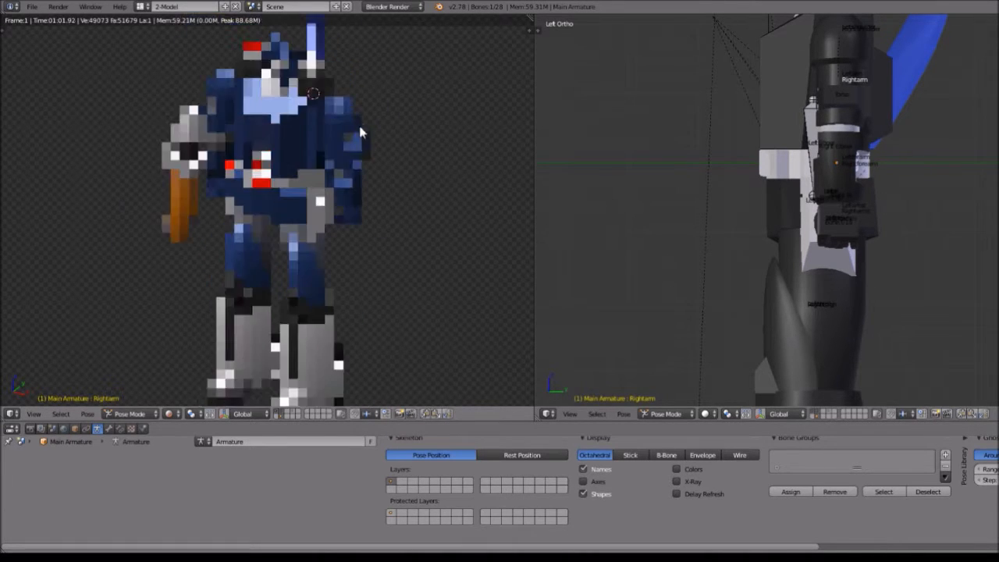
shift+middle_drag(366, 120, 352, 184)
scroll(348, 195, up, 3)
scroll(349, 193, up, 1)
shift+middle_drag(364, 144, 377, 179)
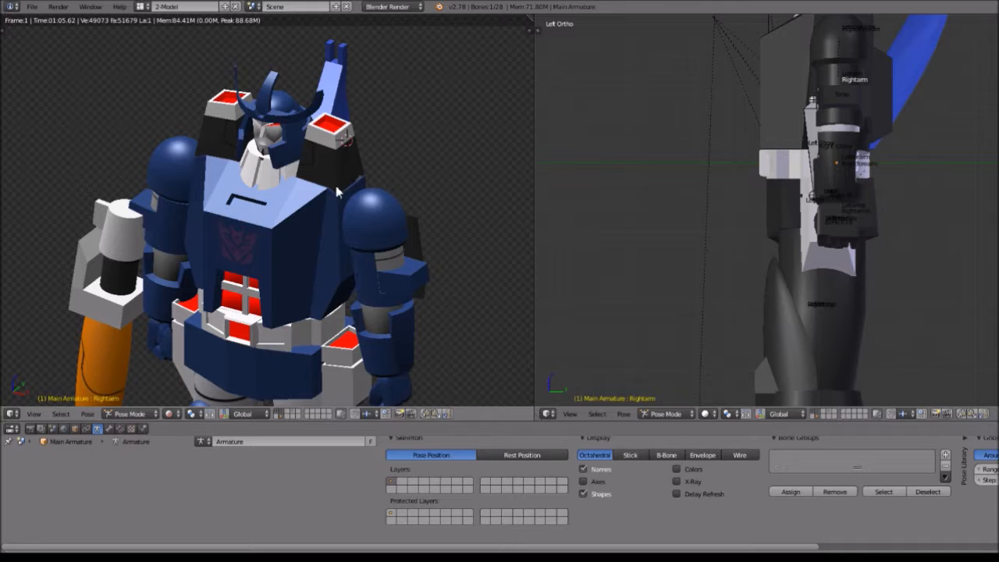
Step: Switch the front viewport to Solid shading and inspect the robot's bones and separate parts from the front and back
click(170, 414)
click(189, 378)
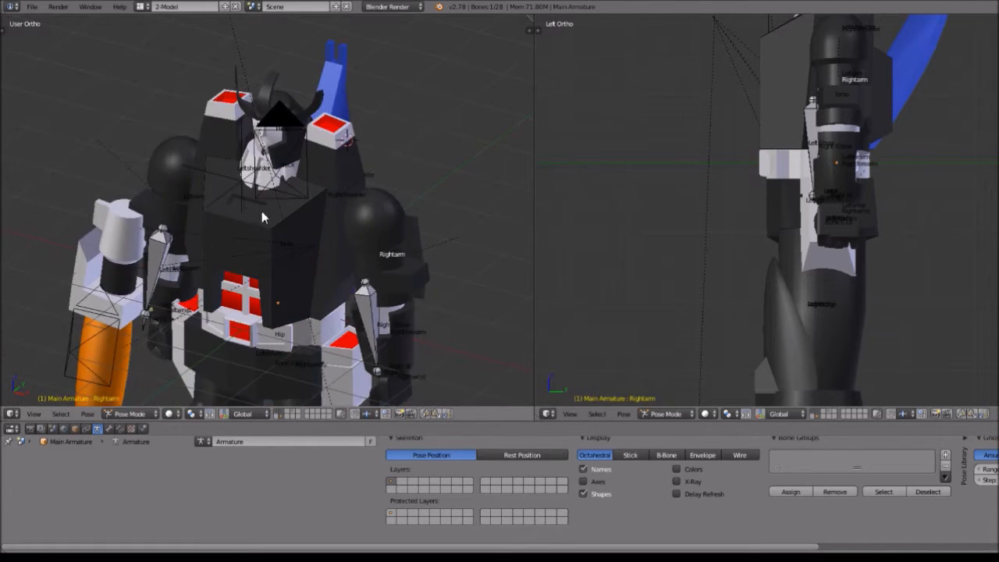
scroll(262, 205, down, 5)
scroll(266, 207, up, 5)
scroll(301, 236, down, 7)
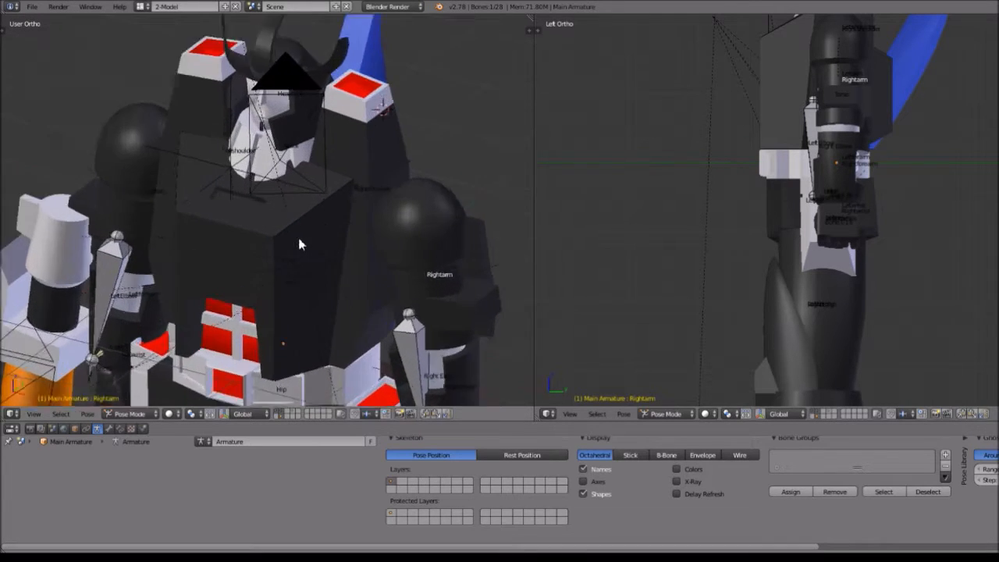
scroll(306, 233, up, 6)
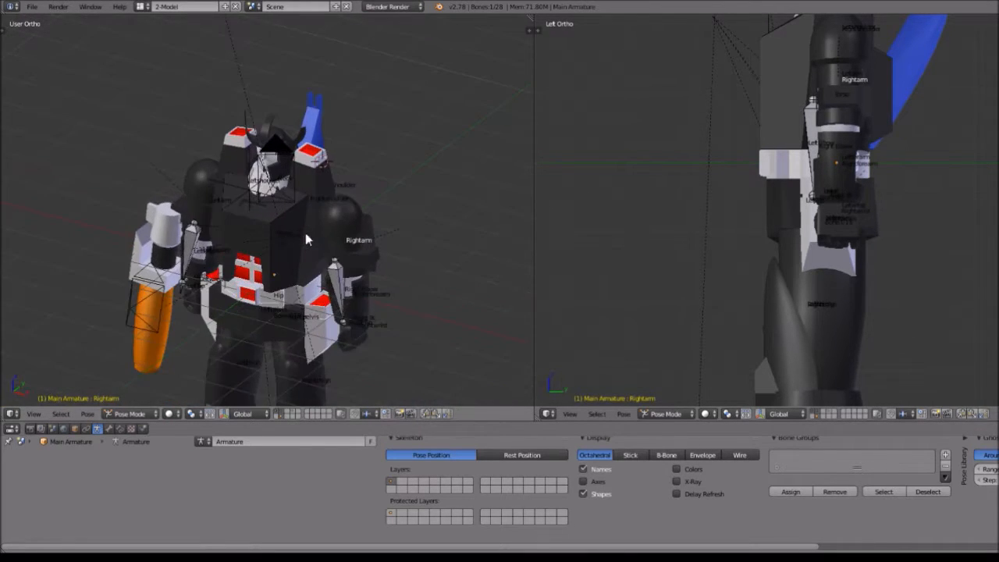
scroll(305, 232, down, 3)
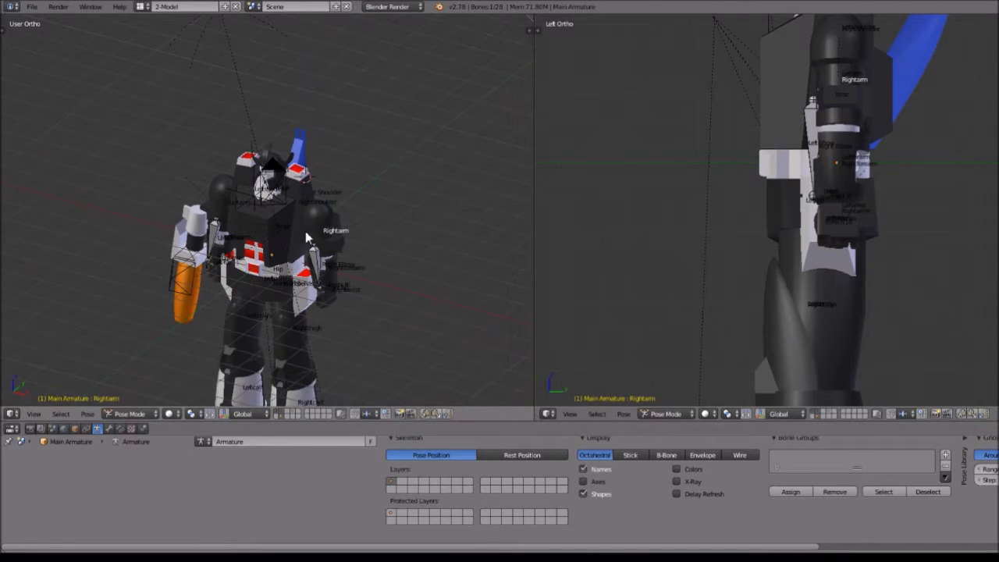
scroll(305, 231, down, 3)
scroll(297, 241, up, 4)
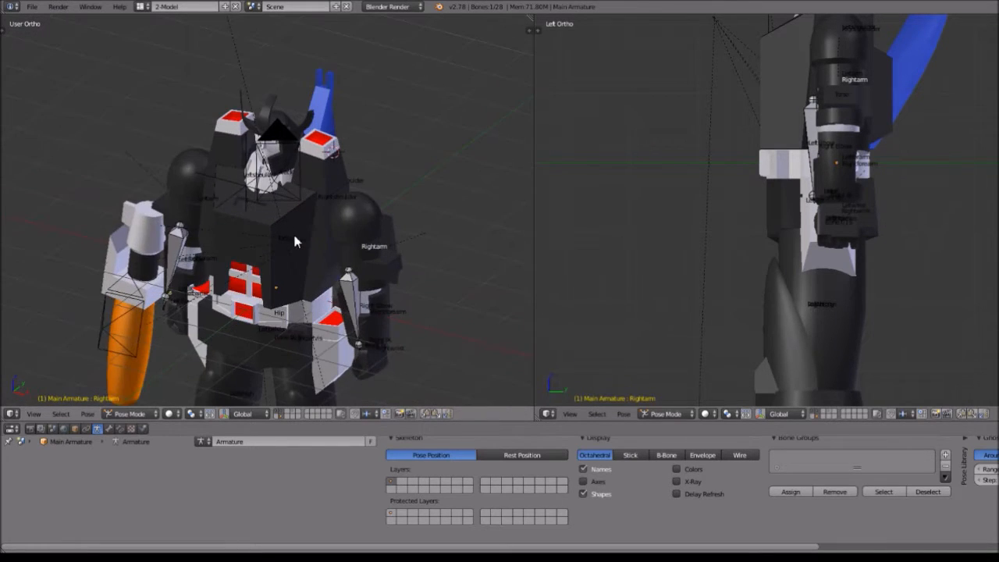
middle_drag(353, 213, 196, 345)
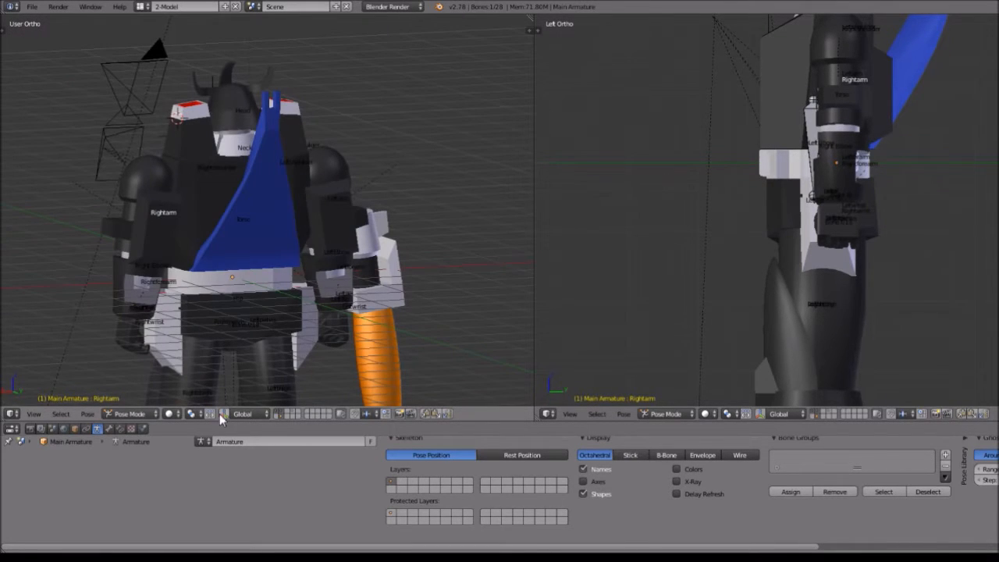
Step: Return the viewport to Rendered shading and examine the robot from the side and back
click(171, 414)
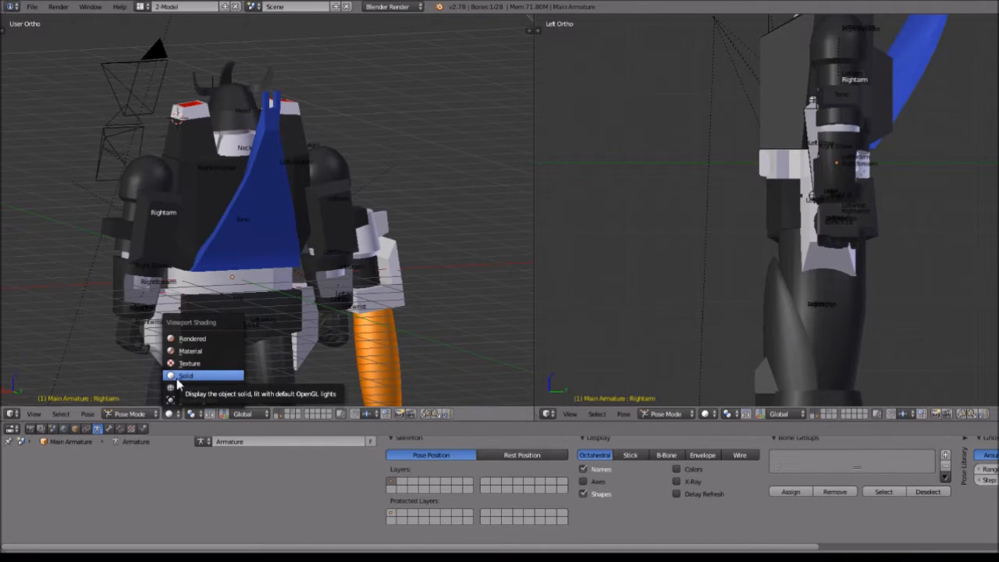
click(187, 339)
middle_drag(230, 243, 351, 251)
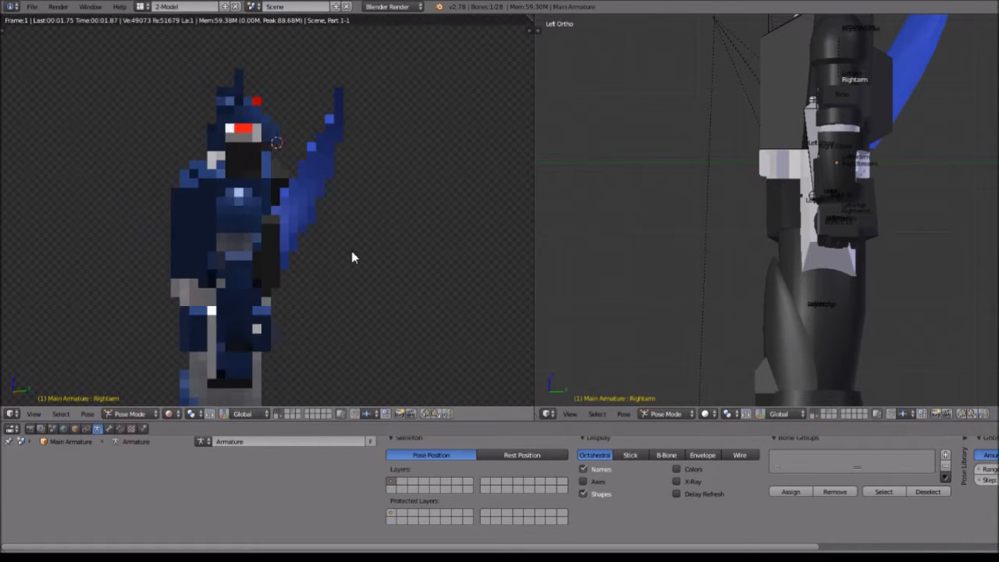
middle_drag(285, 248, 228, 235)
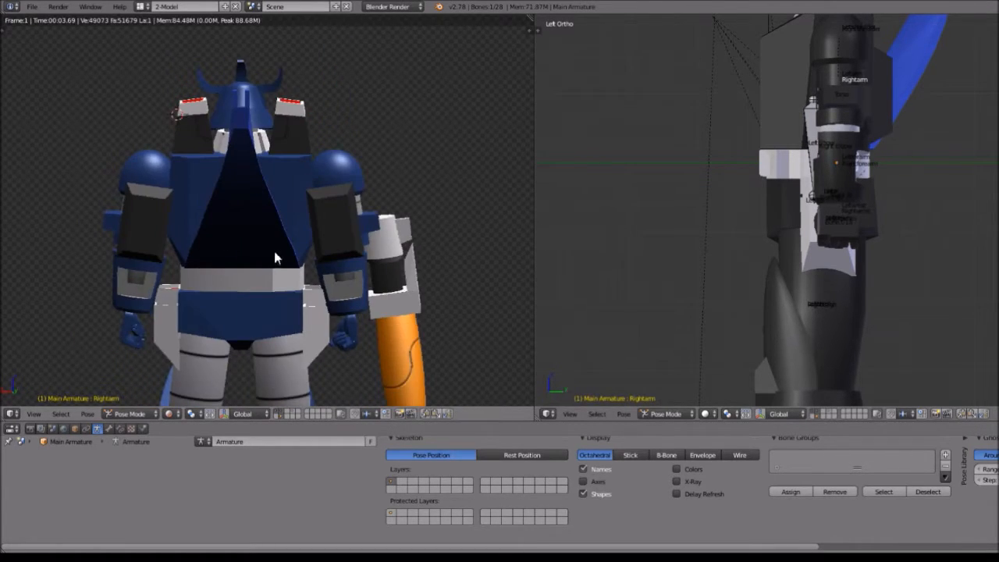
Step: Examine the rendered blue robot all the way around, from the back, both sides and the front
middle_drag(282, 303, 321, 180)
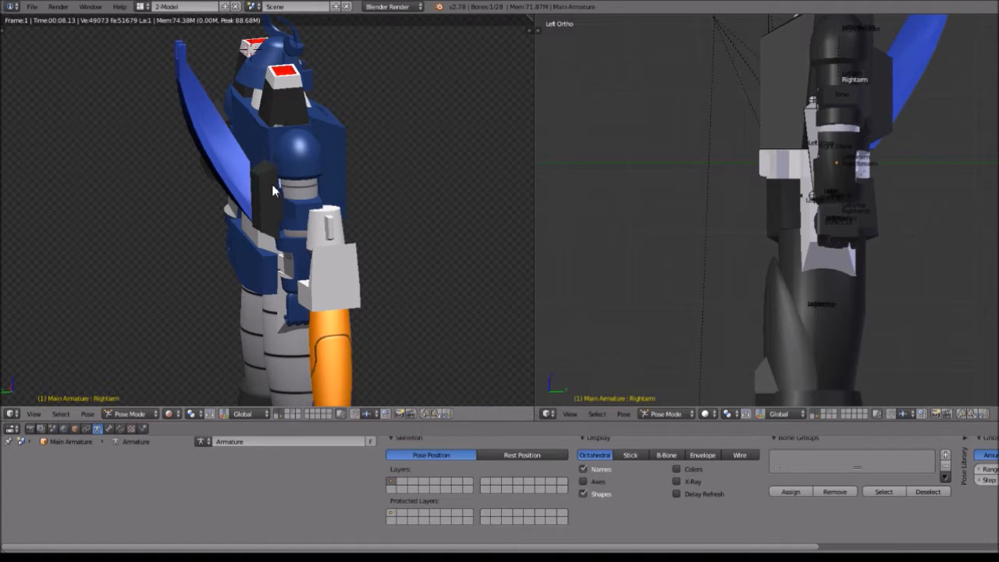
middle_drag(166, 249, 361, 257)
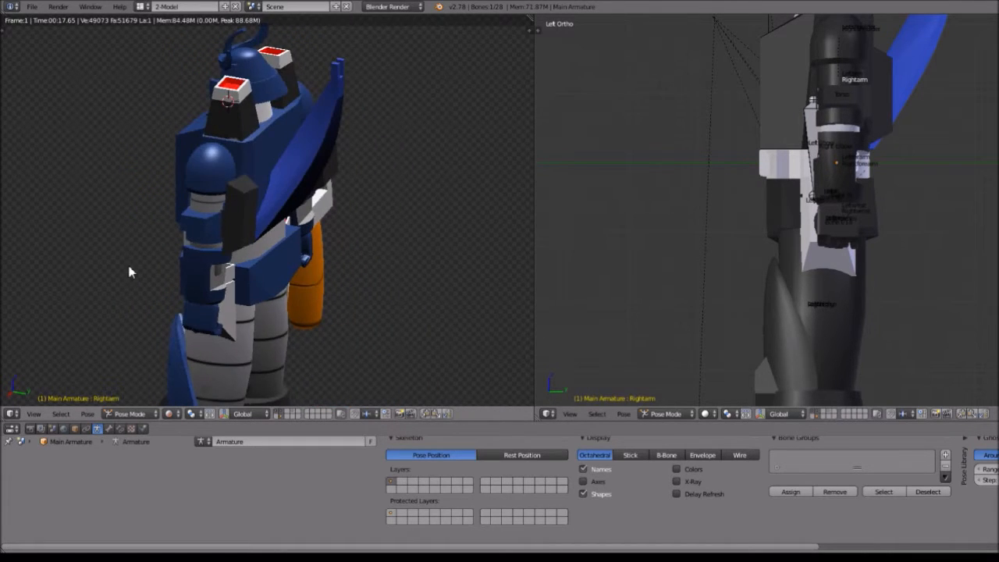
middle_drag(129, 270, 222, 267)
scroll(208, 272, up, 2)
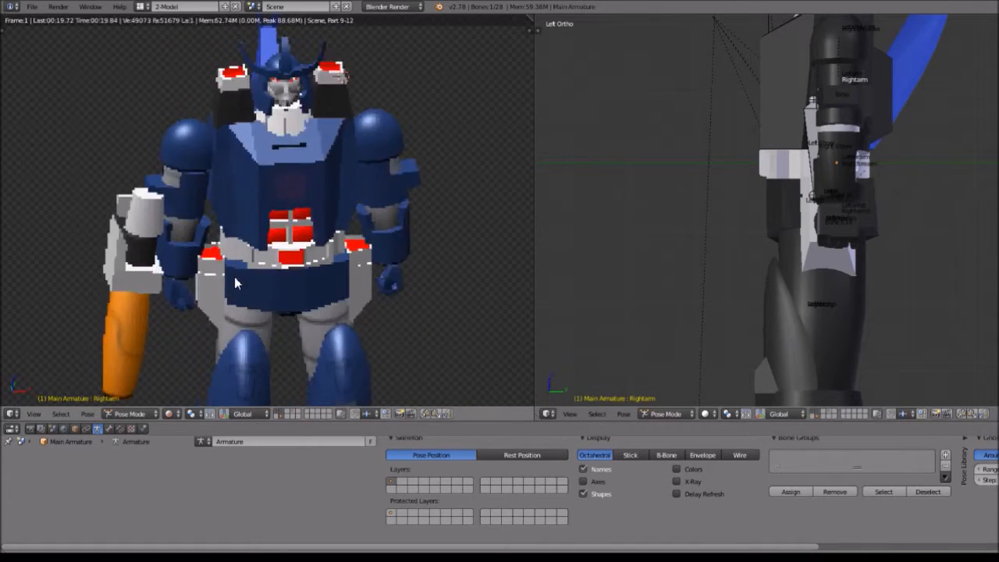
middle_drag(469, 256, 302, 255)
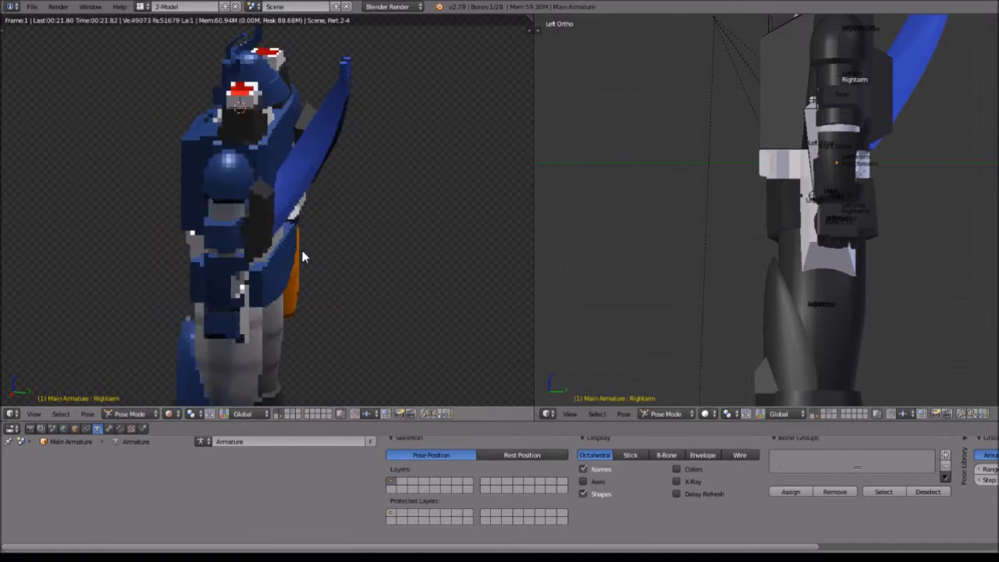
middle_drag(383, 262, 223, 239)
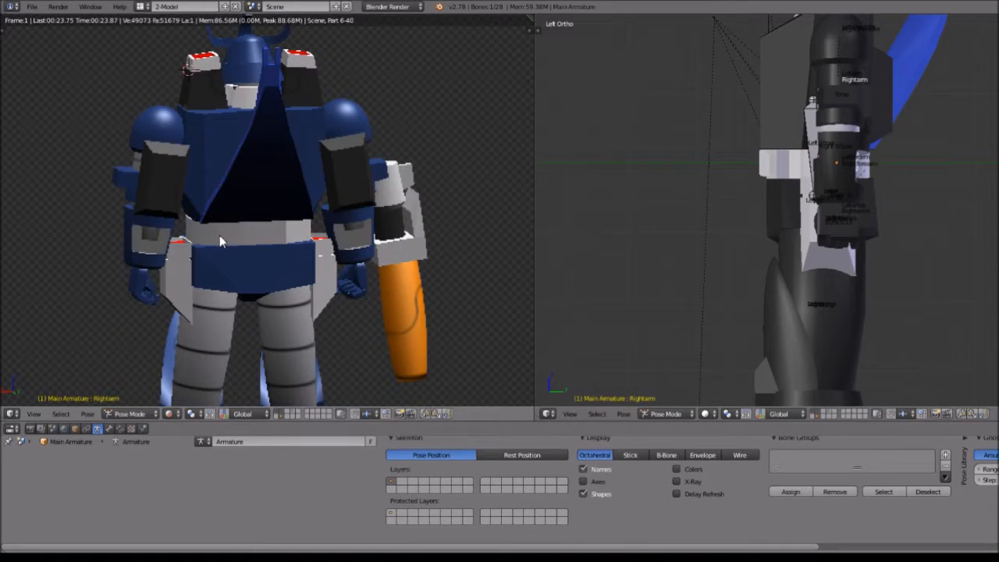
middle_drag(303, 283, 357, 248)
scroll(358, 248, down, 4)
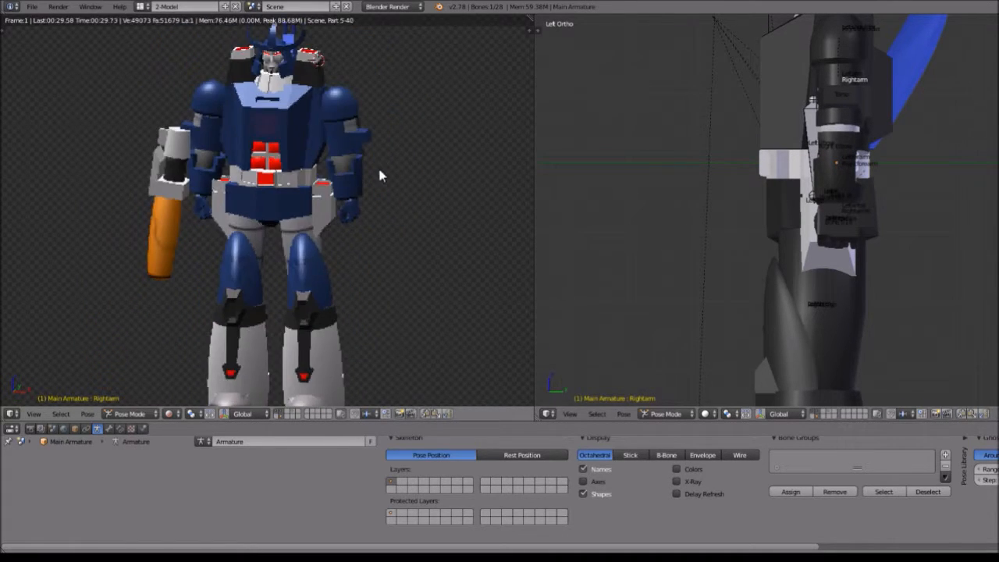
Step: Inspect the blue robot's upper body from the front and from above, including the shoulders and chest
middle_drag(379, 172, 367, 256)
scroll(361, 276, up, 3)
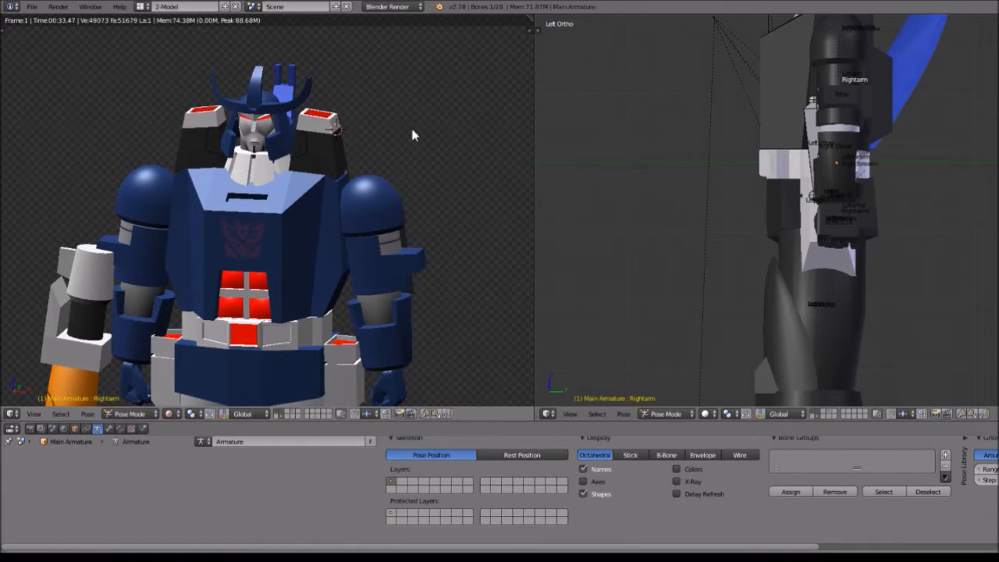
middle_drag(415, 143, 414, 208)
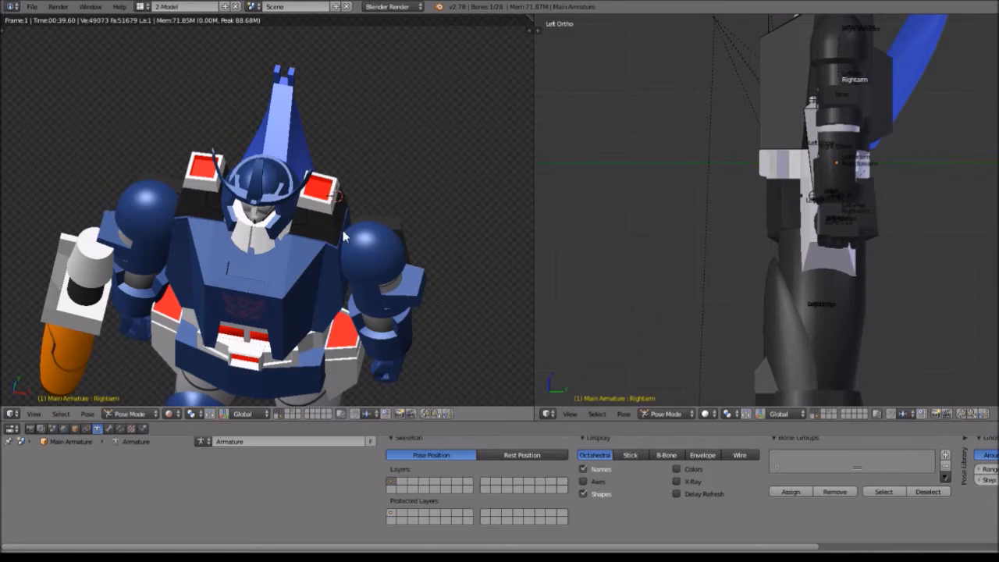
scroll(288, 254, up, 1)
scroll(287, 254, down, 3)
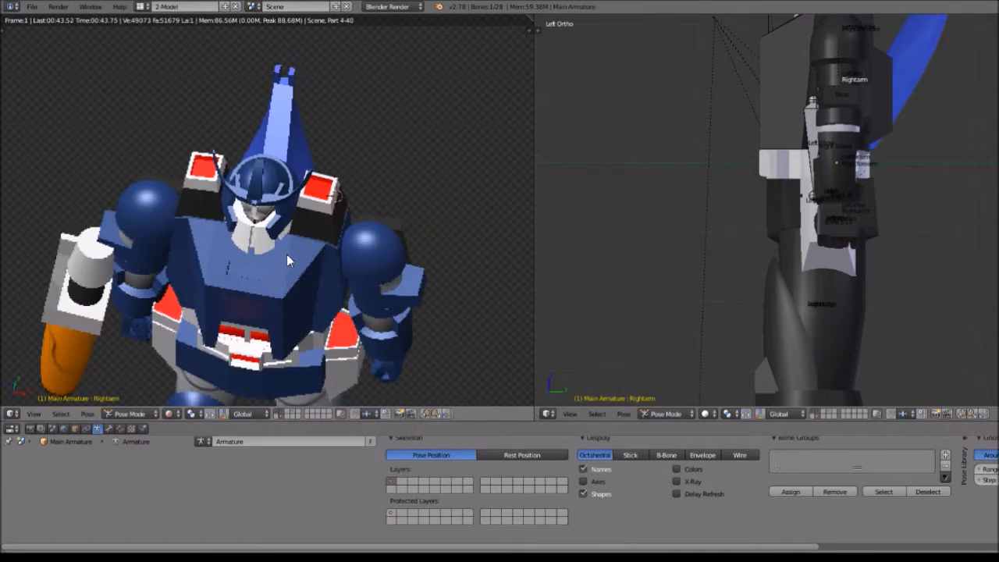
scroll(287, 256, up, 2)
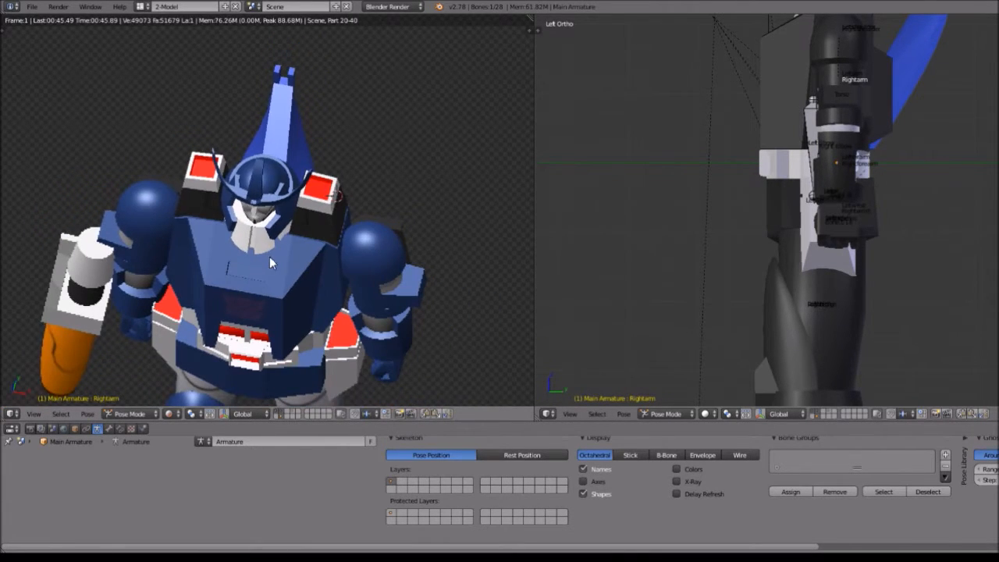
middle_drag(297, 242, 360, 154)
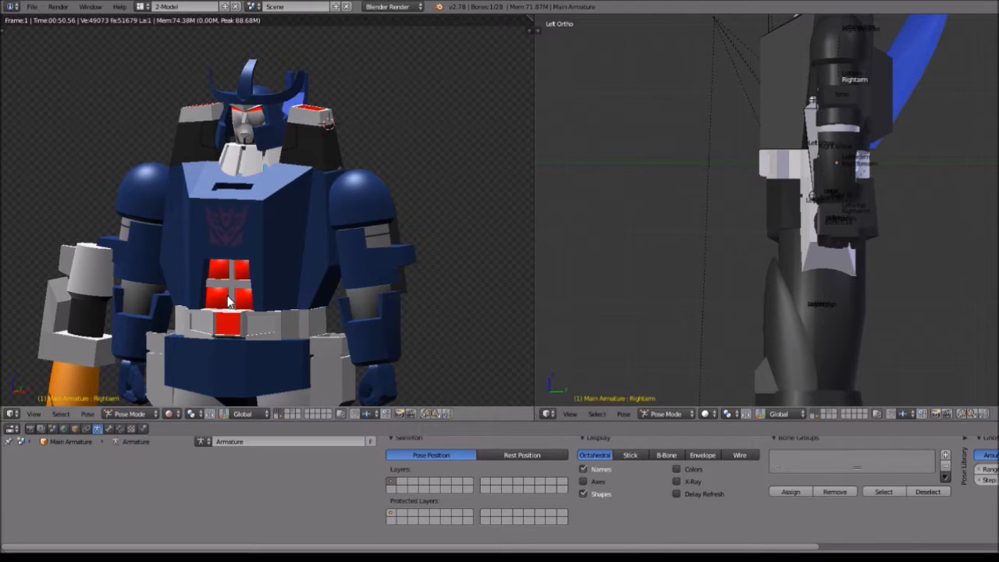
Step: Inspect the blue robot's torso and head up close from an angled front view, and examine the full figure
scroll(228, 302, down, 1)
shift+middle_drag(212, 286, 246, 245)
mouse_move(182, 270)
middle_down()
mouse_move(273, 267)
mouse_move(194, 269)
middle_up()
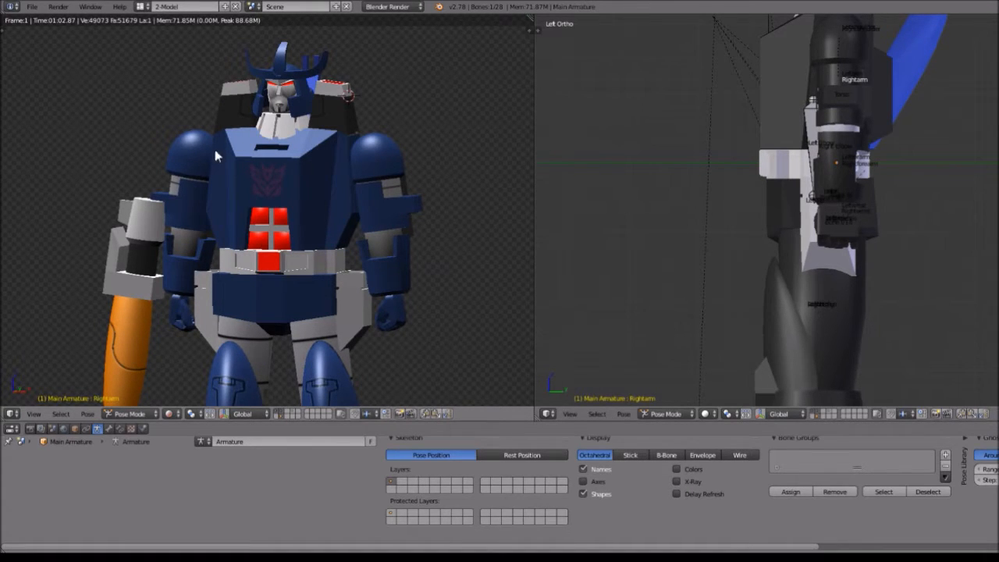
middle_drag(249, 244, 303, 270)
scroll(335, 171, up, 2)
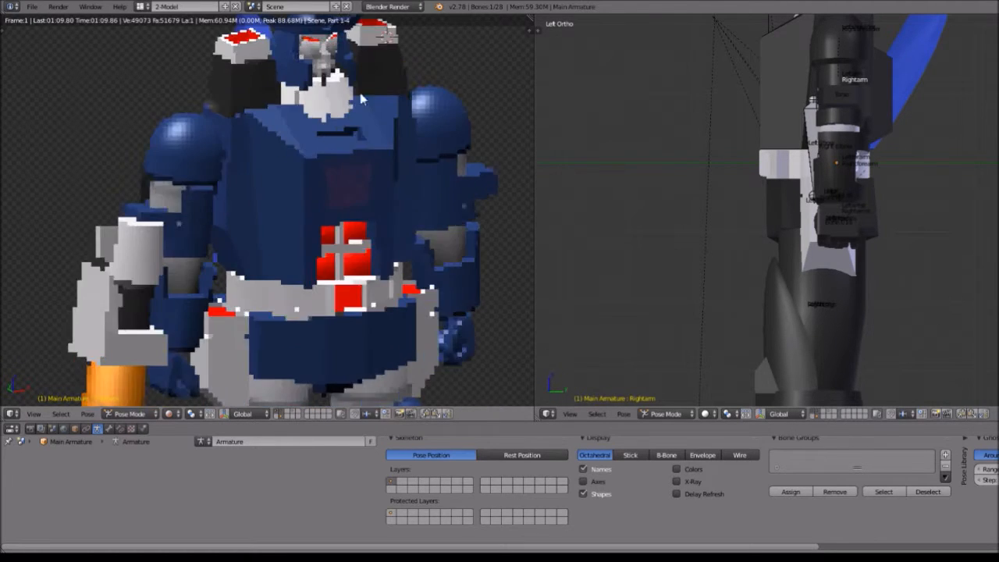
scroll(341, 164, up, 3)
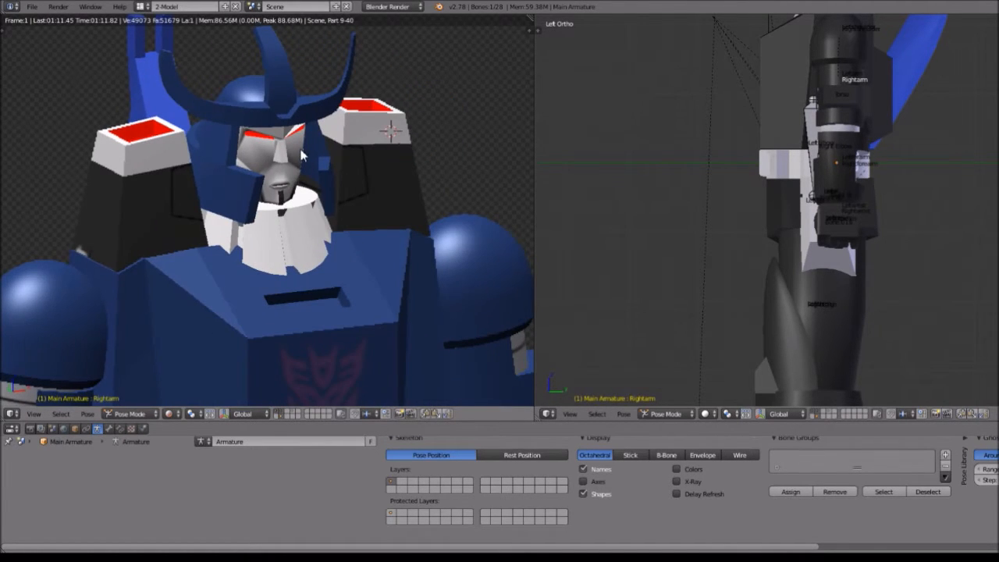
scroll(387, 164, down, 5)
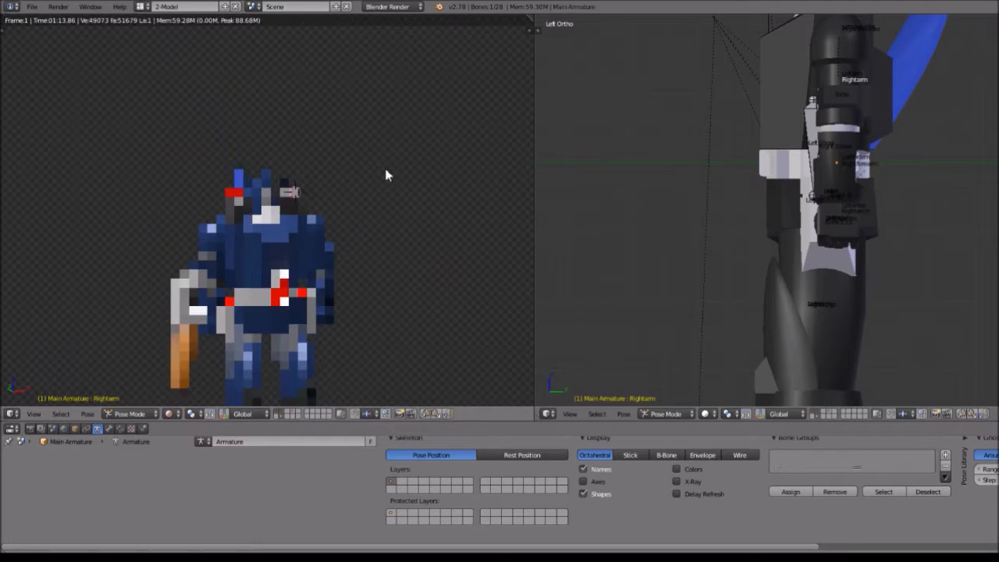
shift+middle_drag(329, 244, 340, 142)
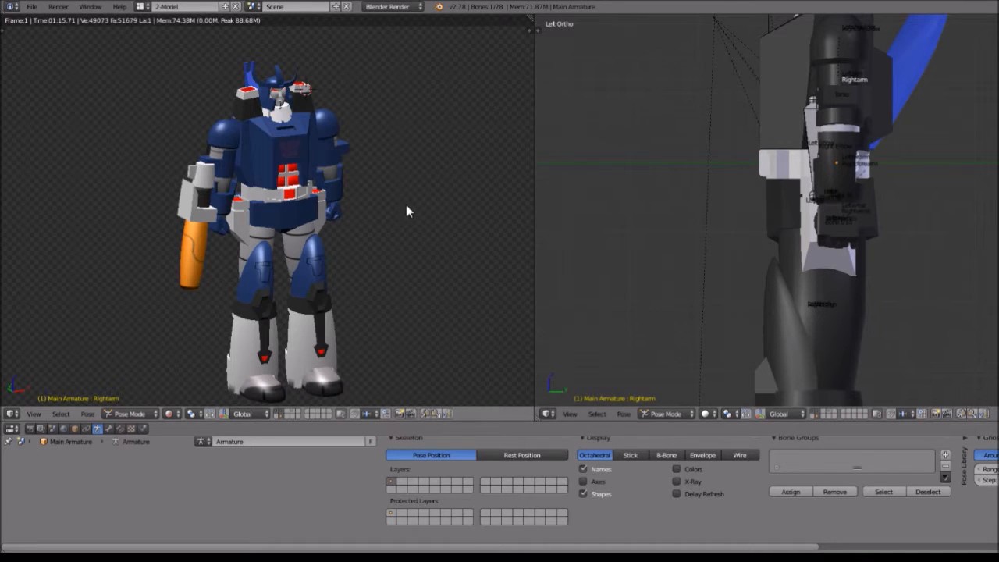
scroll(382, 207, up, 2)
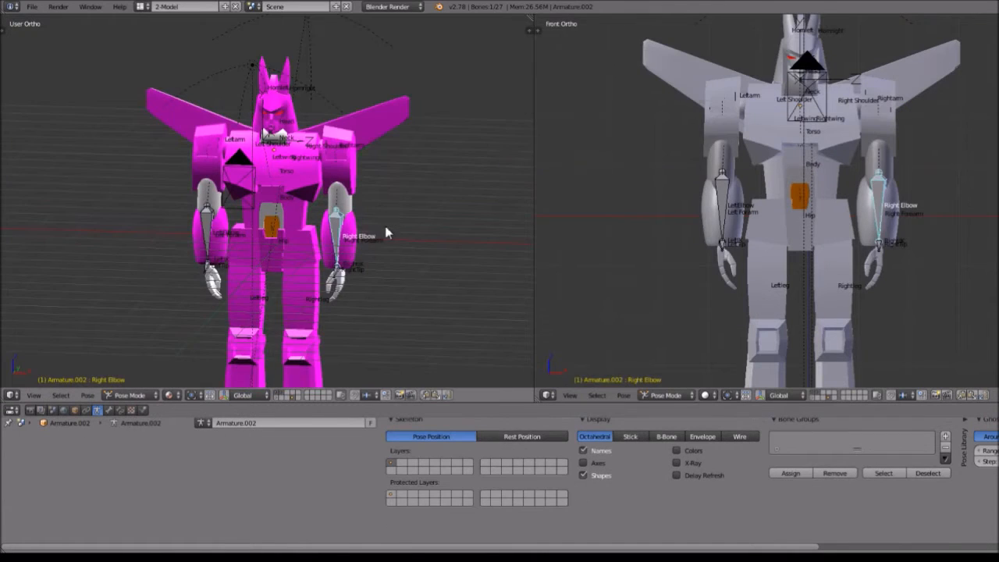
Step: Show the winged robot in Rendered shading and examine it from the front and side, ending in front view
scroll(386, 232, up, 4)
middle_drag(416, 201, 425, 164)
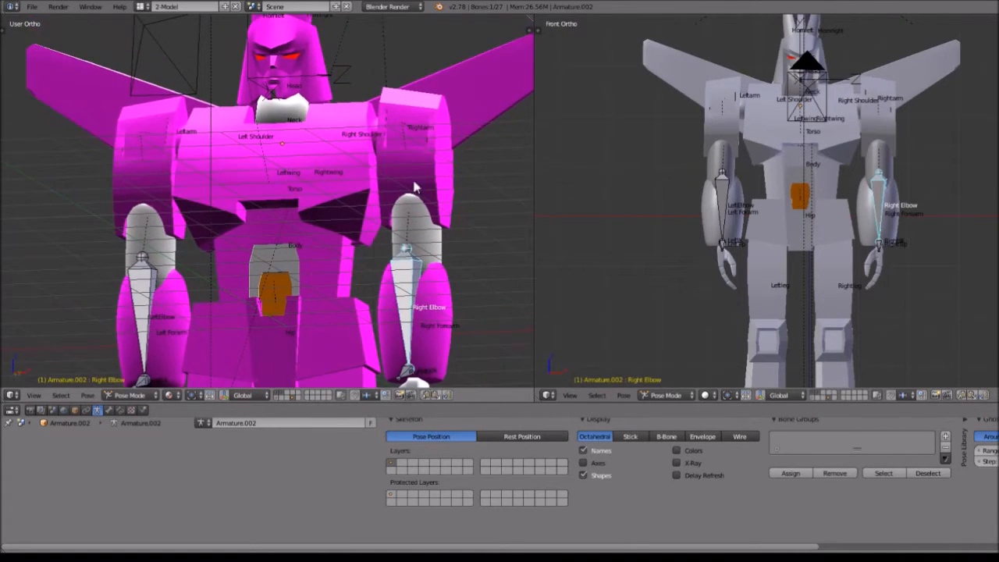
click(175, 394)
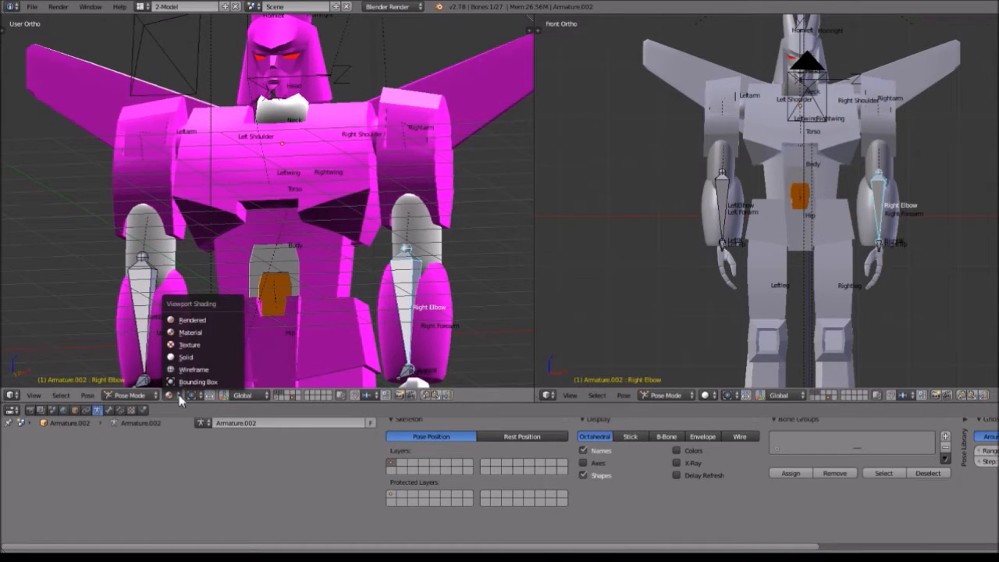
click(184, 322)
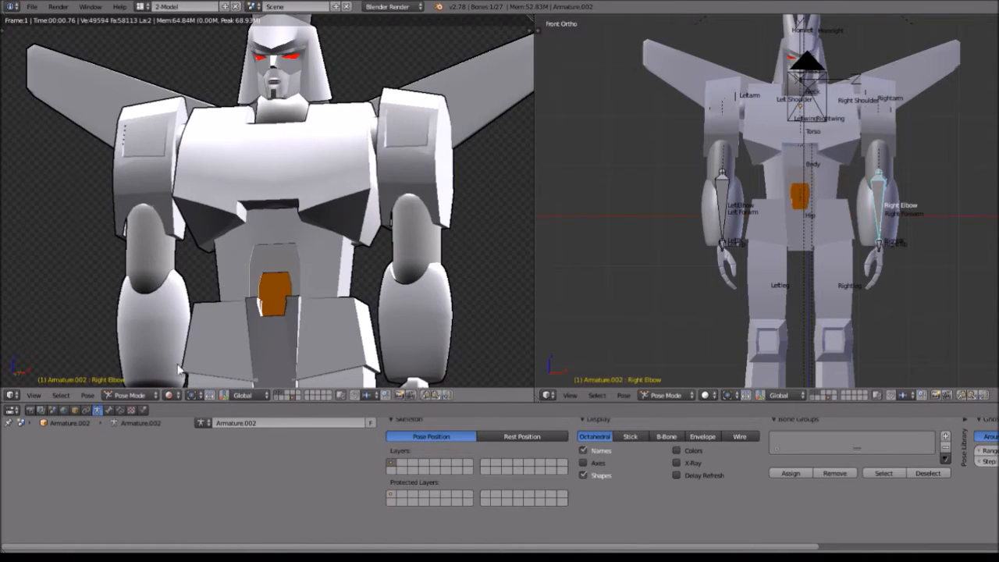
click(175, 395)
click(186, 332)
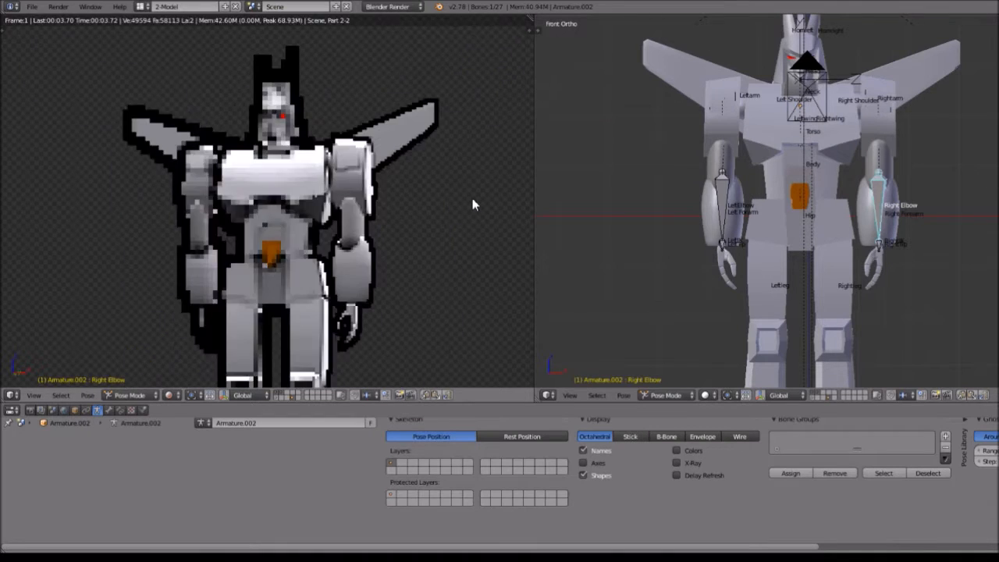
mouse_move(470, 199)
middle_down()
mouse_move(303, 258)
mouse_move(444, 235)
middle_up()
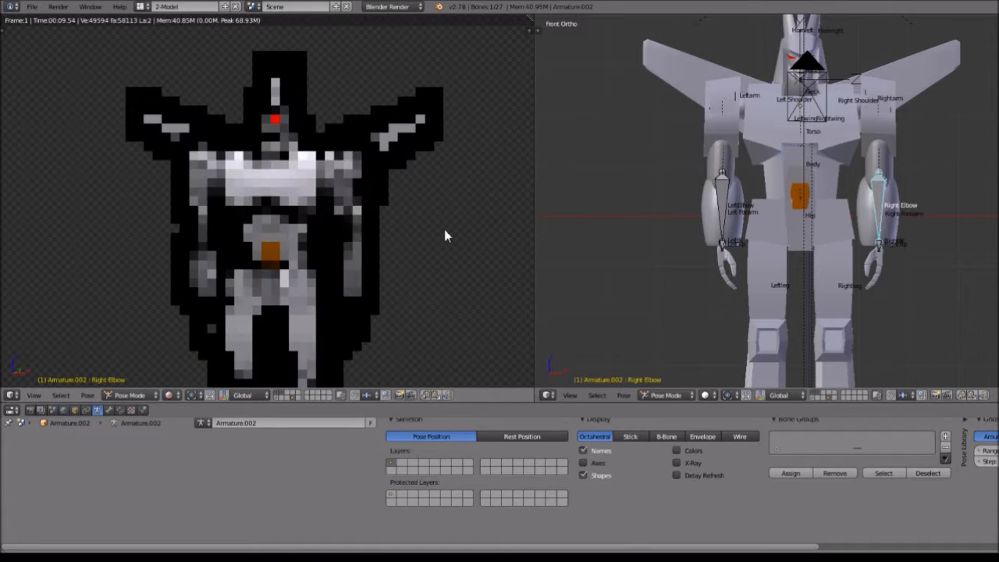
scroll(413, 248, up, 2)
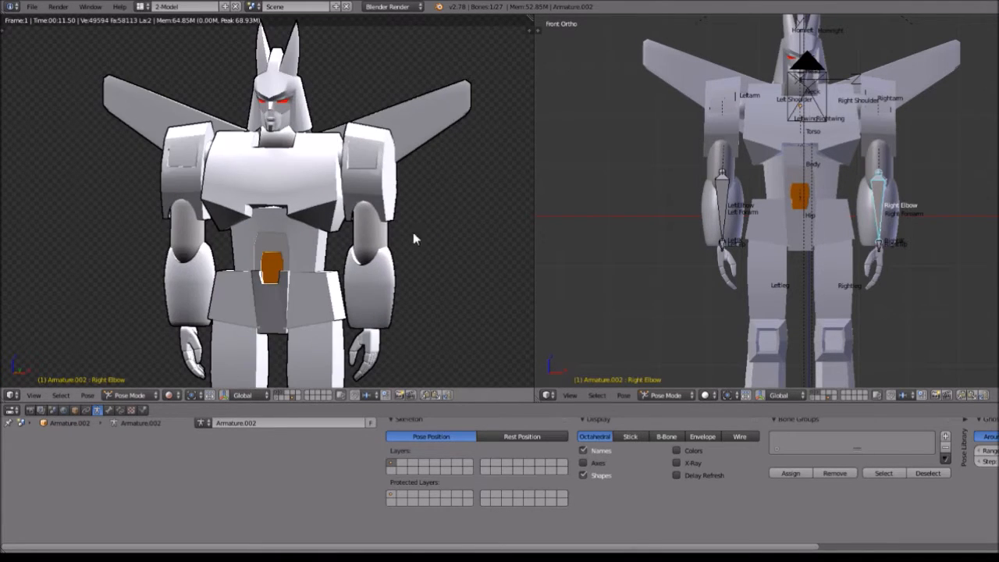
mouse_move(457, 194)
middle_down()
mouse_move(443, 205)
mouse_move(439, 197)
middle_up()
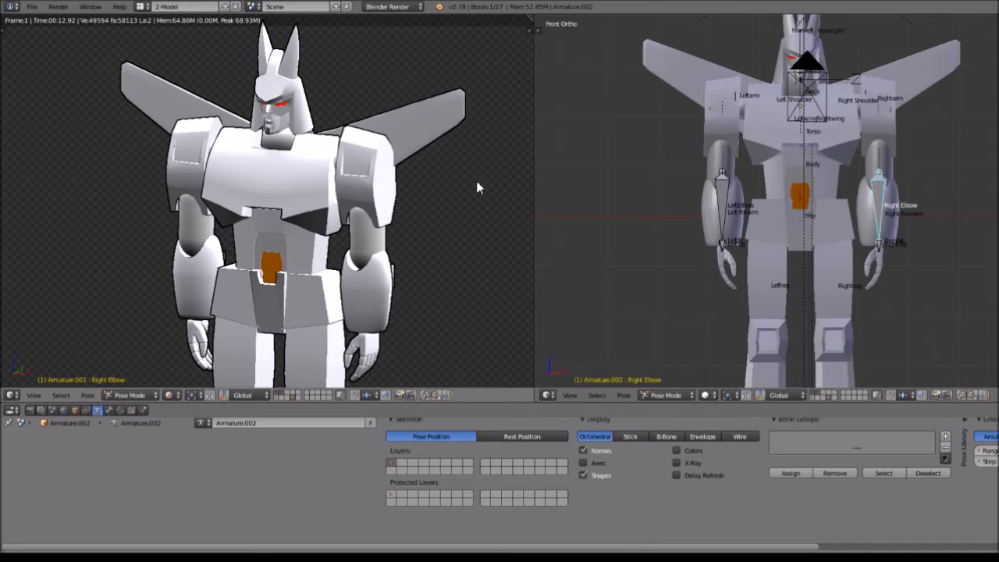
middle_drag(261, 211, 224, 251)
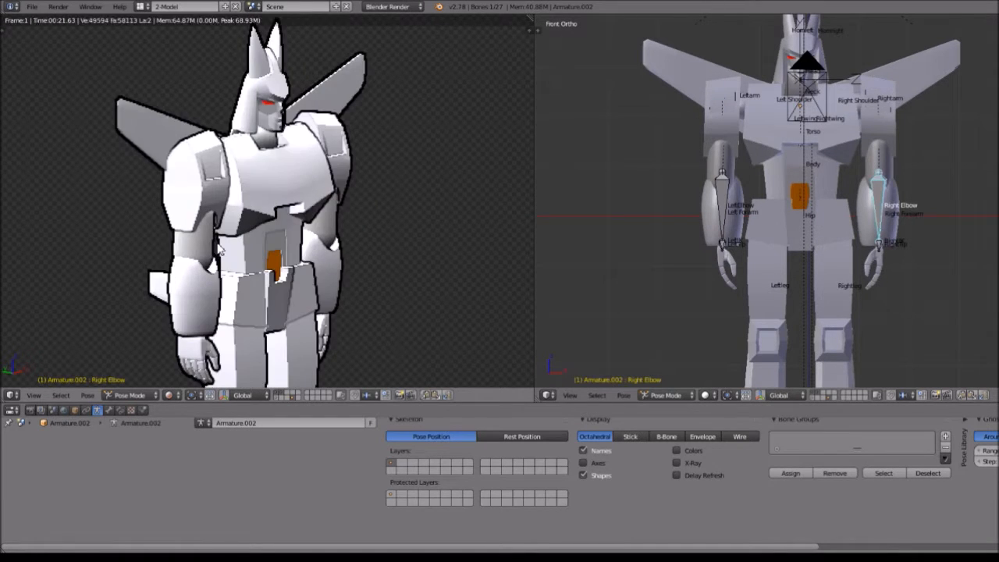
key(KP_1)
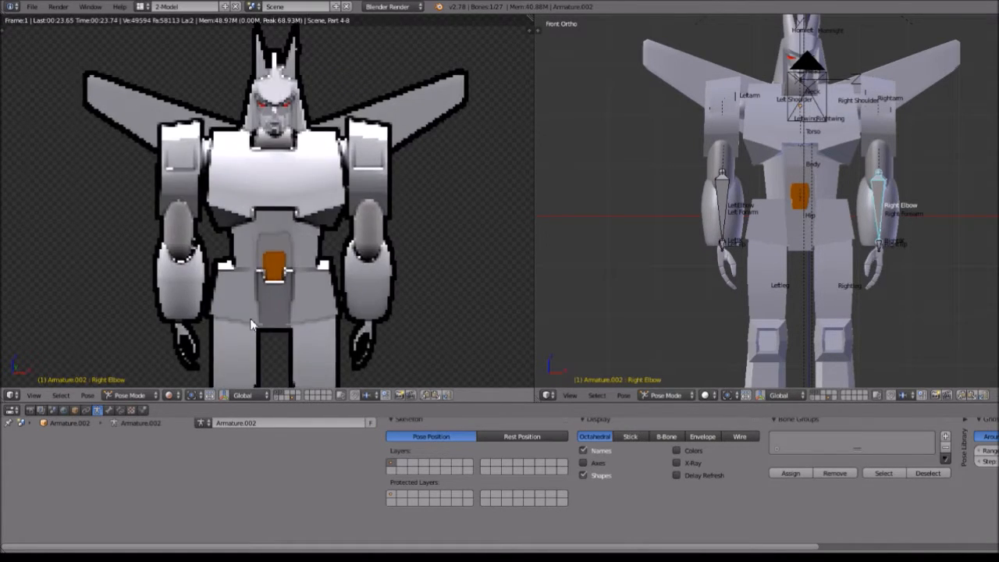
Step: Preview the winged robot in Material, Texture and Wireframe shading
click(178, 395)
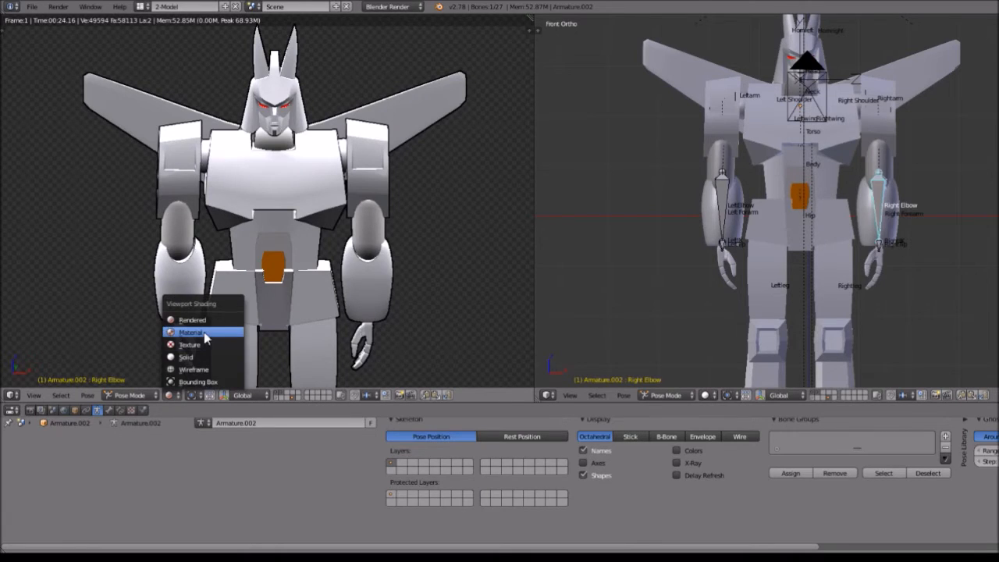
click(204, 331)
click(179, 395)
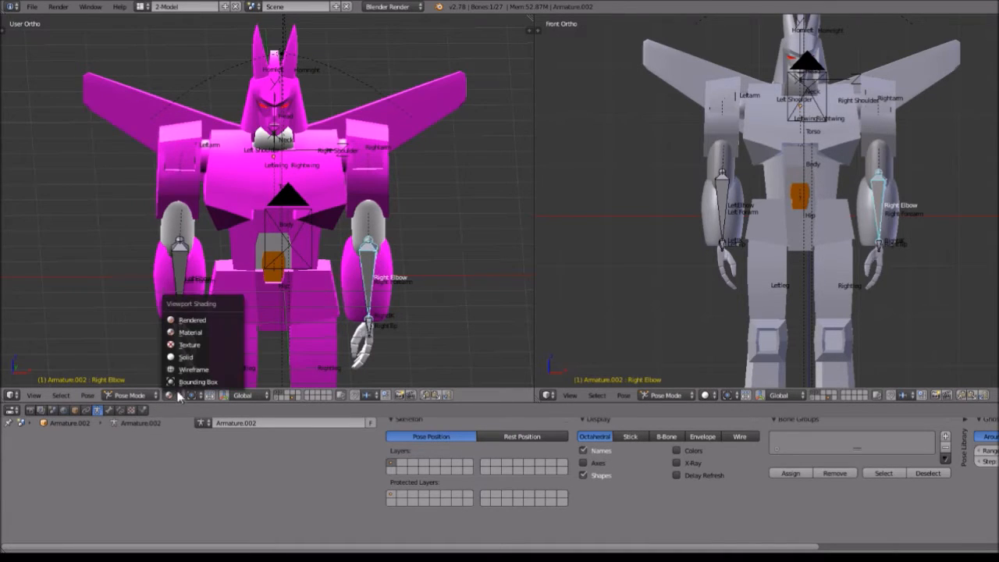
click(194, 355)
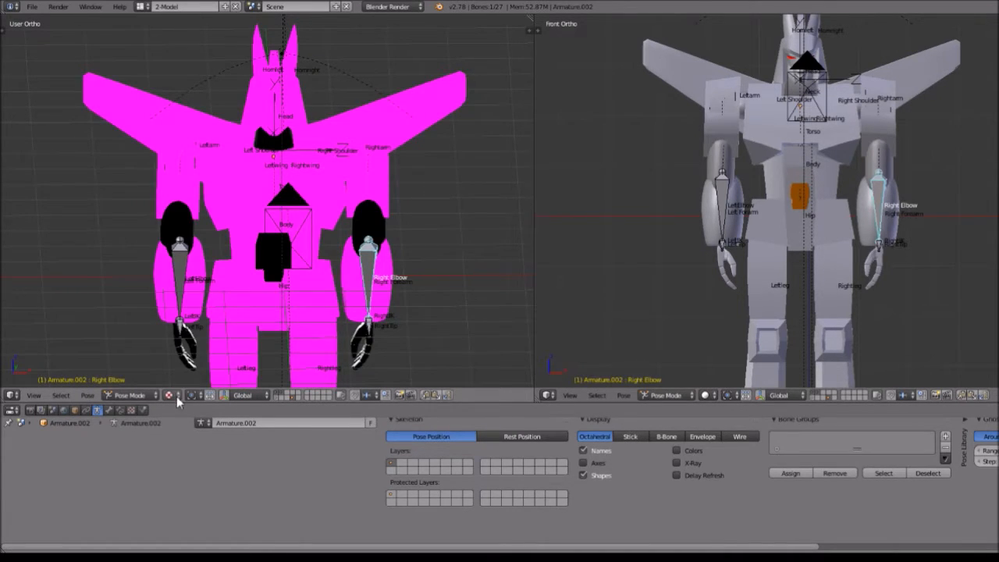
middle_drag(337, 249, 273, 242)
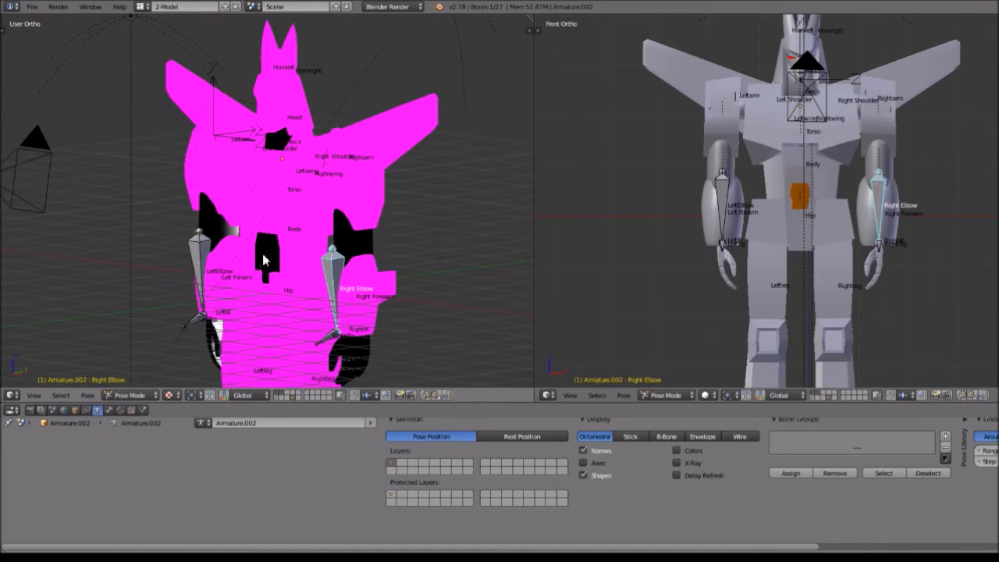
click(175, 396)
click(195, 368)
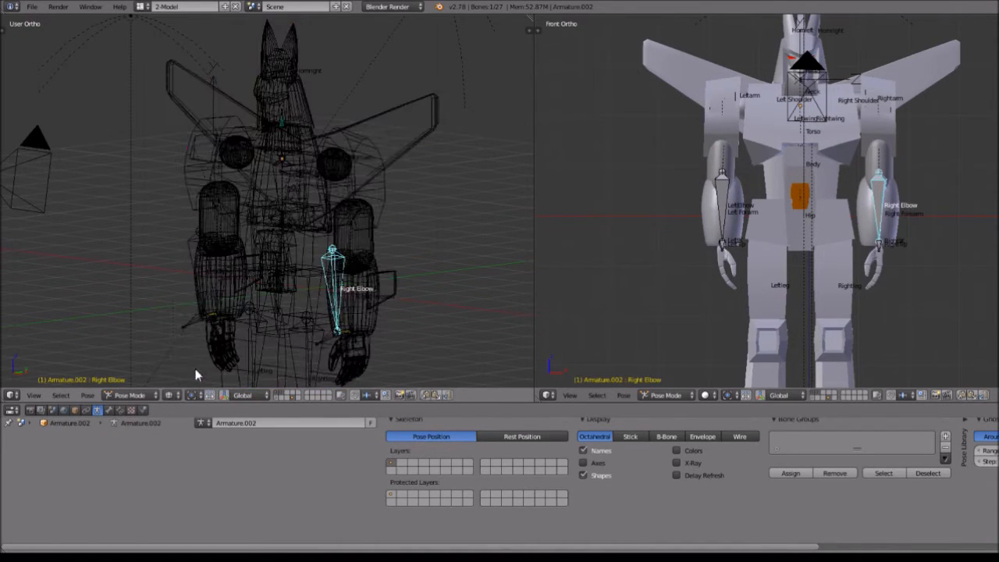
Step: Set the viewport to Solid shading and inspect the winged robot's arm bones and separate parts from the front and side
click(188, 396)
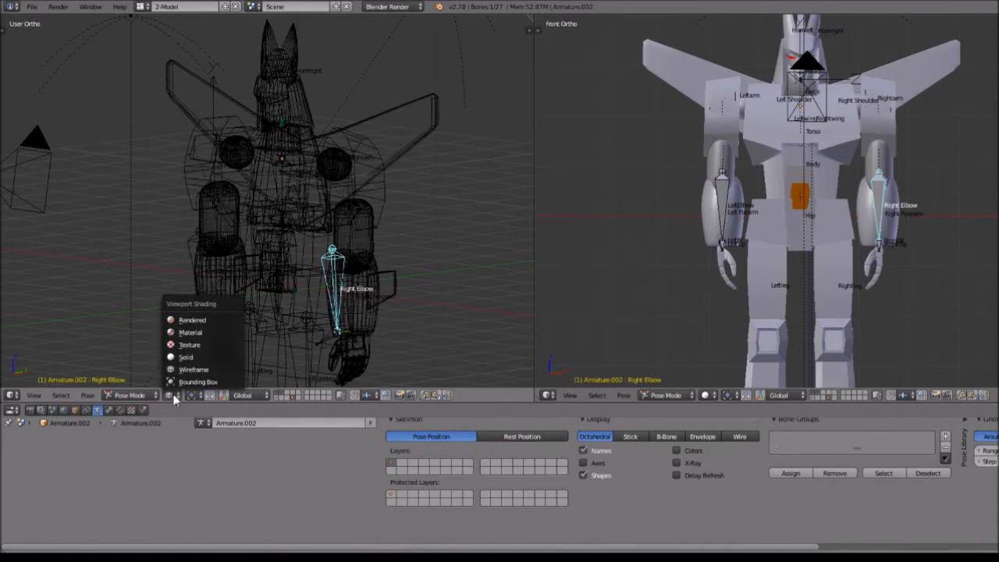
click(193, 357)
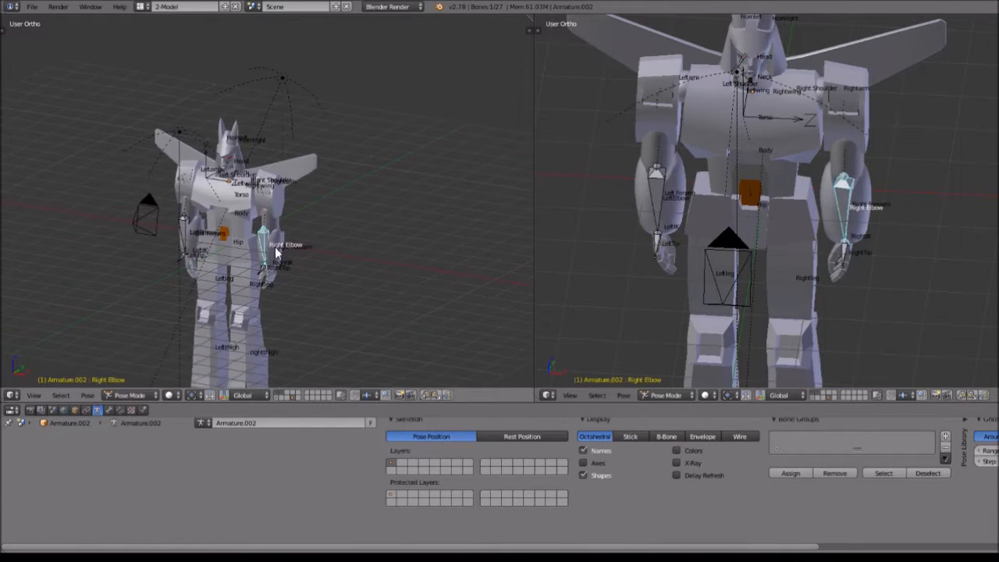
middle_drag(293, 249, 377, 195)
scroll(372, 207, up, 5)
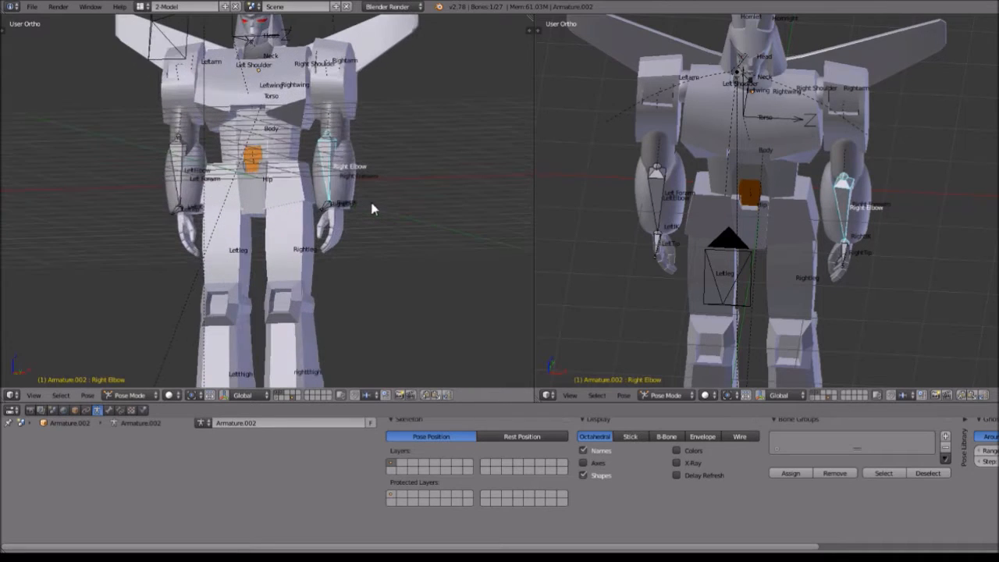
middle_drag(461, 146, 422, 183)
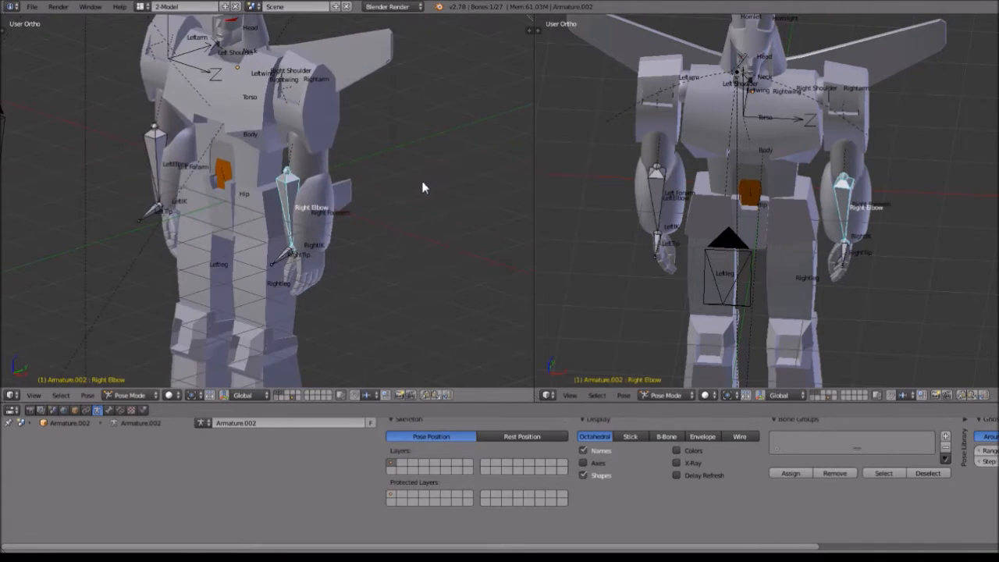
Step: Try scaling the Right Elbow bone down to see how it bends the winged robot's right forearm
key(s)
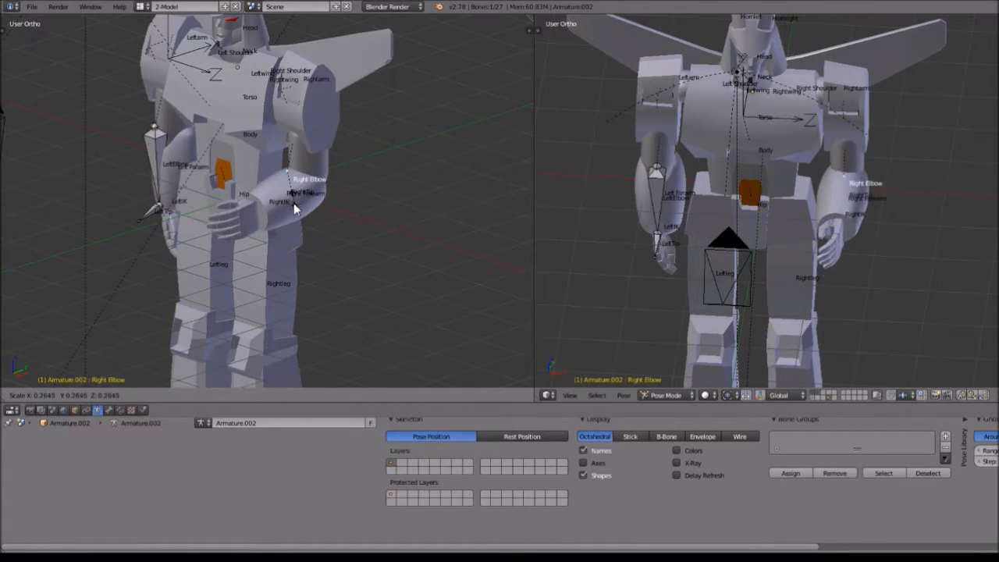
click(357, 257)
key(s)
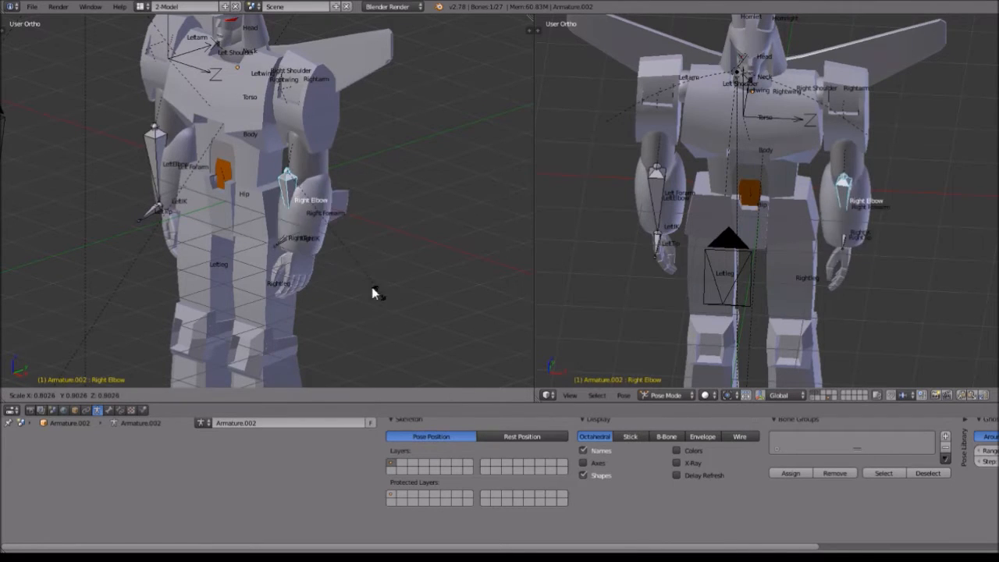
right_click(431, 276)
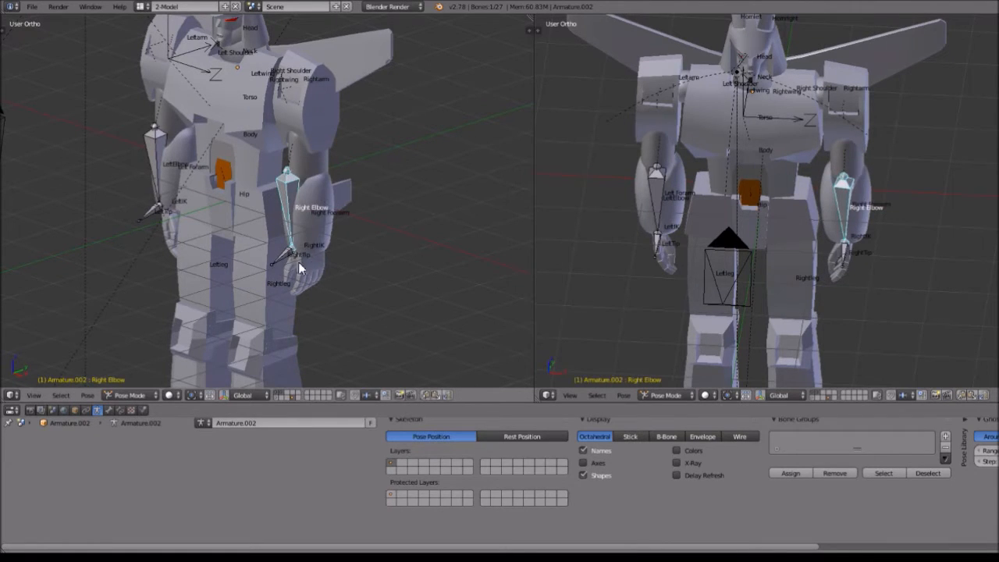
Step: Try rotating and scaling the RightTip bone at the robot's right wrist to test its effect on the hand
right_click(280, 254)
key(r)
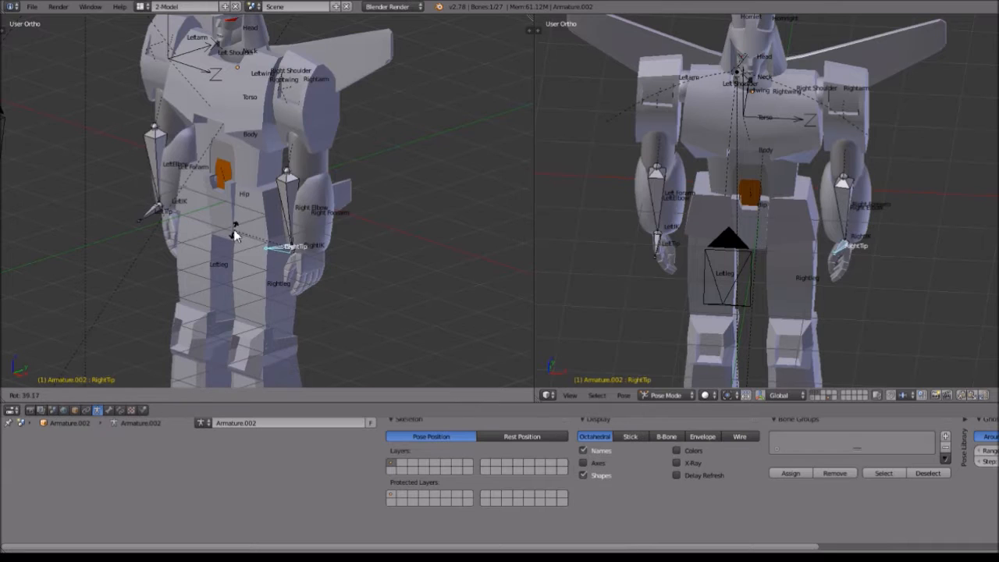
scroll(271, 267, up, 5)
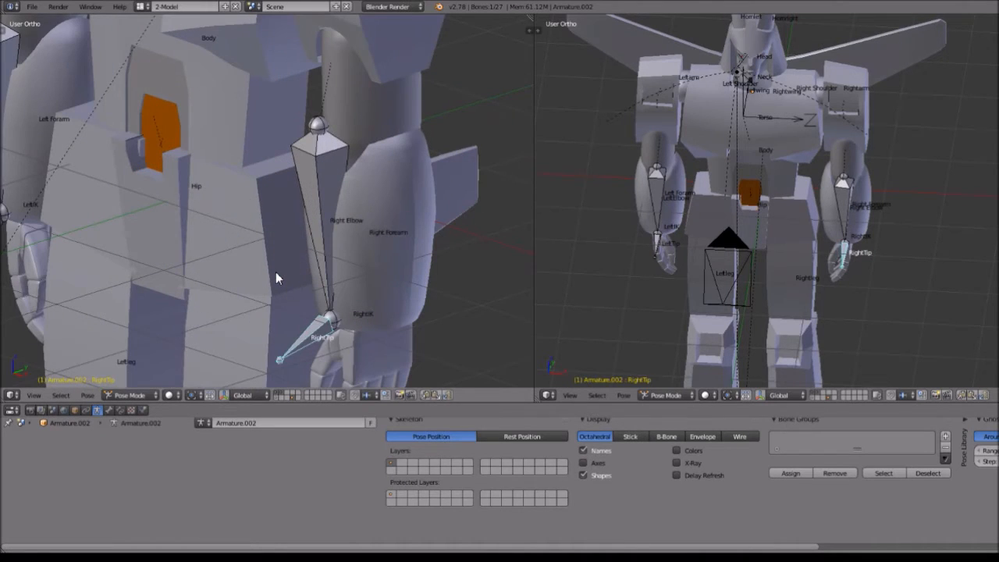
click(286, 320)
key(s)
right_click(302, 298)
Step: Try enlarging the Right Elbow bone to about 1.37 to test how the right forearm and hand extend
right_click(324, 238)
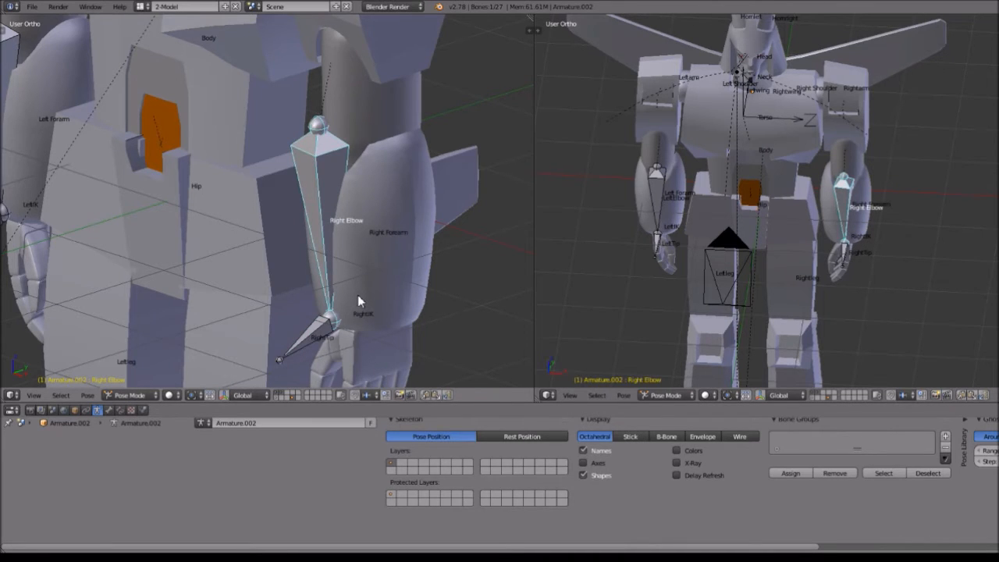
key(s)
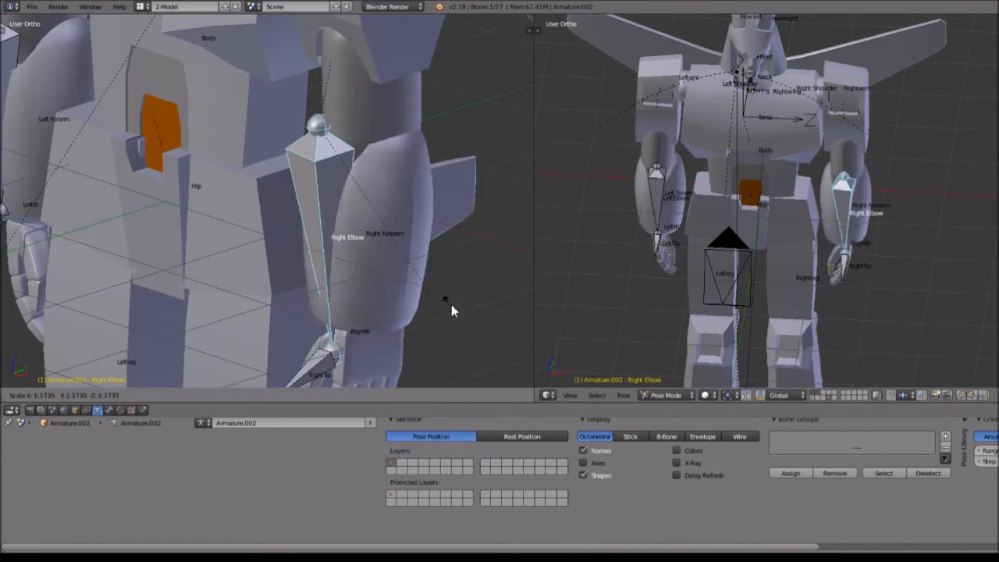
click(454, 304)
scroll(405, 225, down, 5)
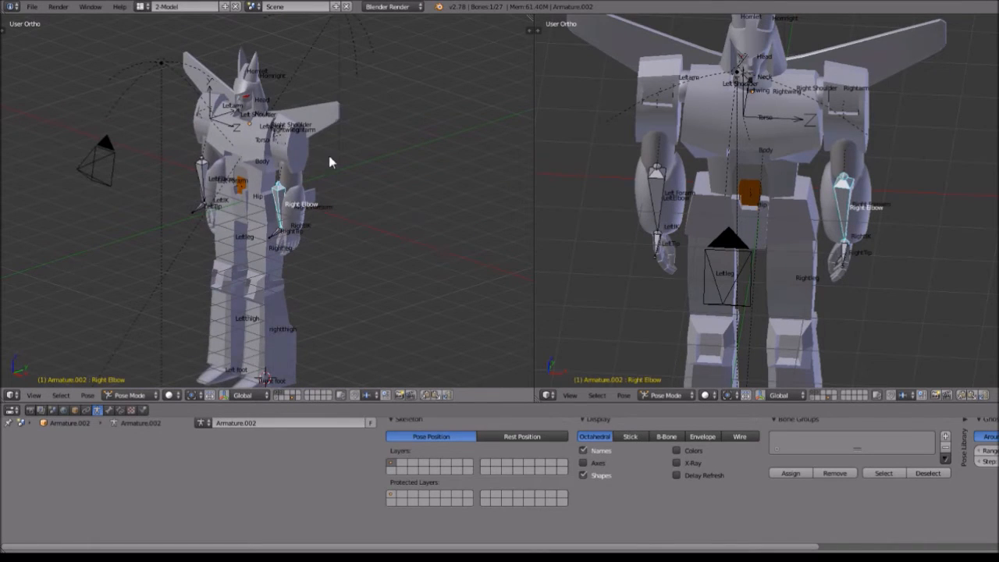
Step: Try shrinking the Right Elbow bone to about 0.44 to fold the right forearm up at the elbow
scroll(238, 168, up, 6)
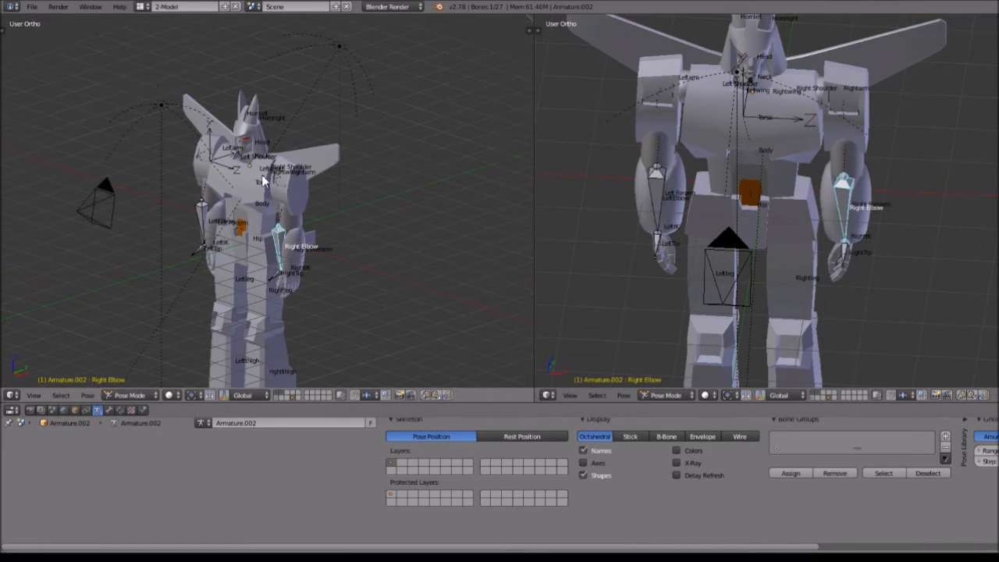
scroll(252, 187, down, 5)
middle_drag(268, 199, 299, 138)
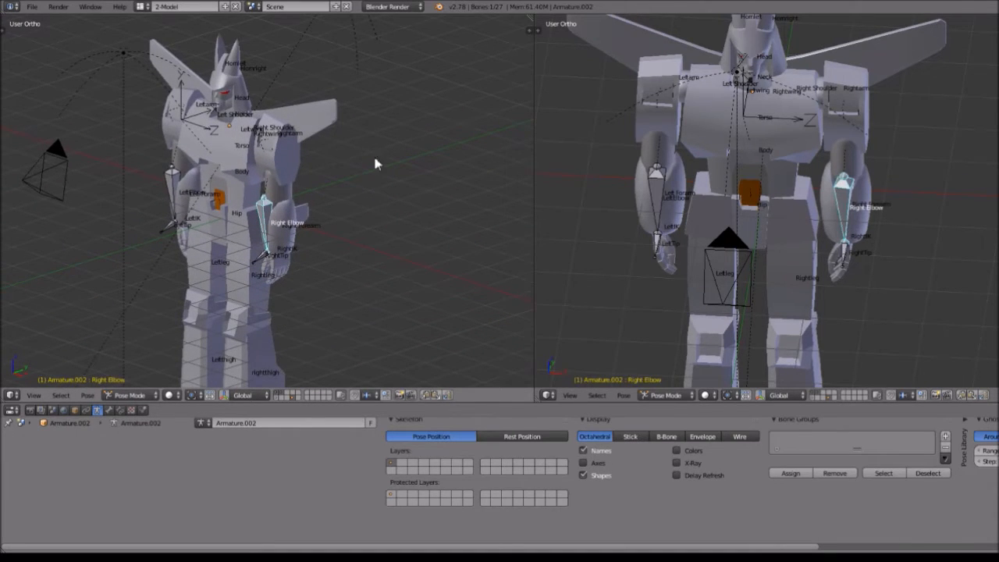
scroll(278, 305, up, 6)
scroll(280, 304, down, 6)
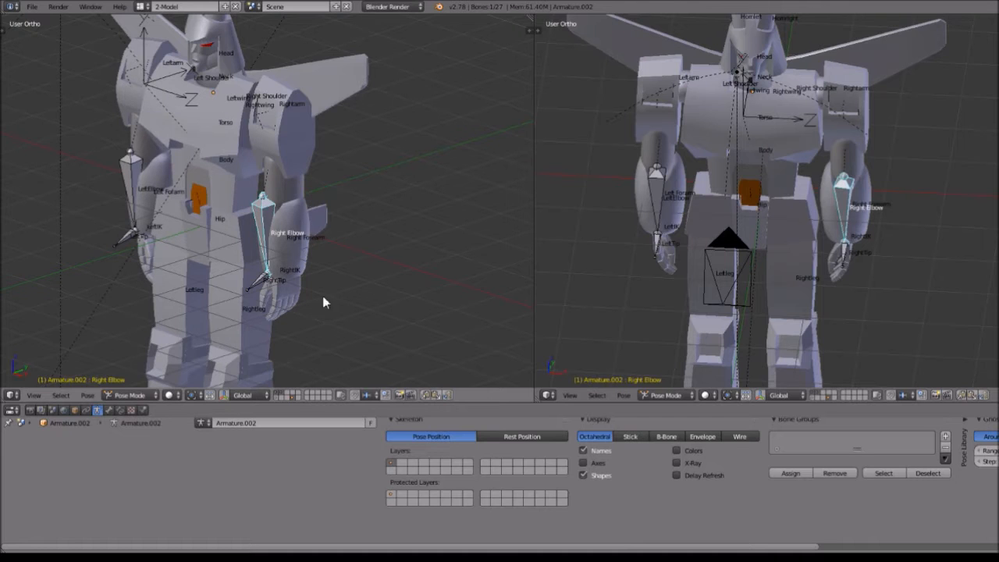
scroll(322, 295, up, 5)
key(s)
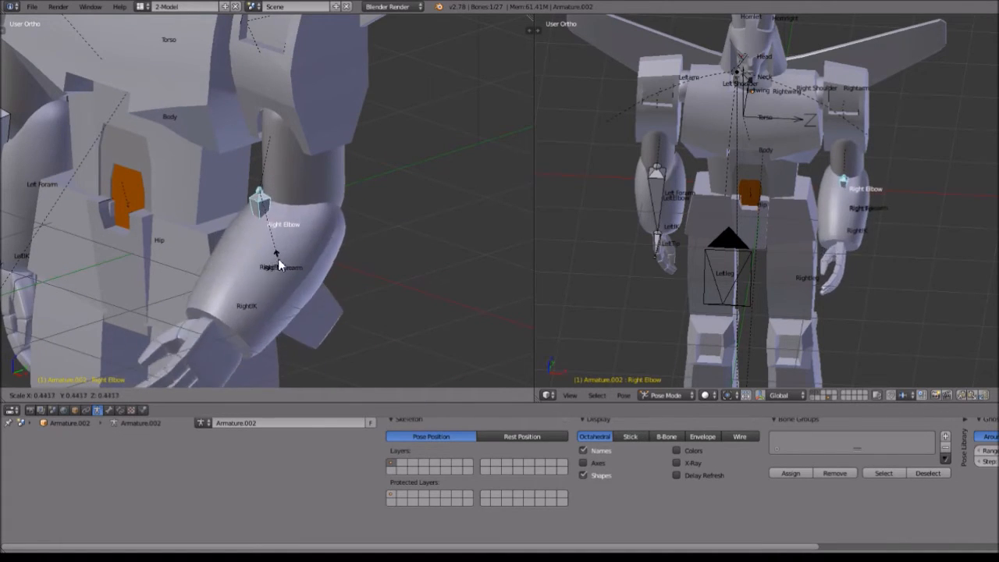
click(278, 258)
Step: Try a slight scale of the Right Elbow bone to about 0.93 while viewing the whole upper body from the front
scroll(277, 258, down, 6)
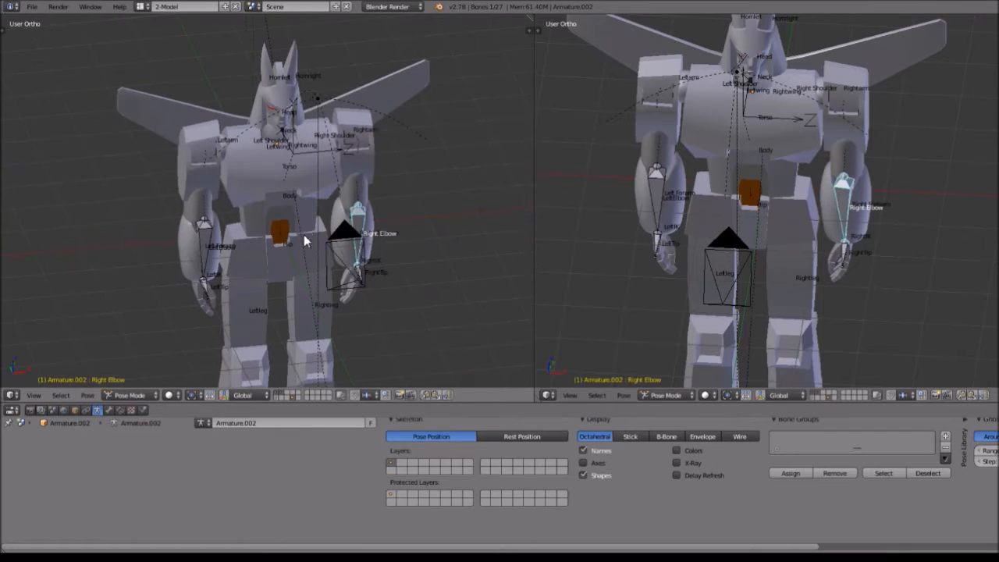
shift+middle_drag(373, 190, 360, 223)
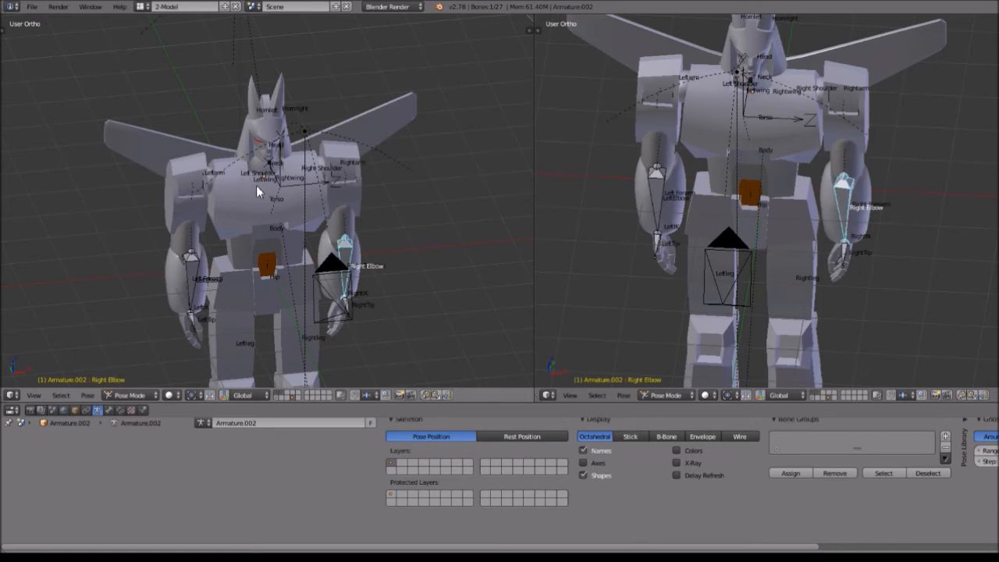
middle_drag(237, 222, 306, 190)
scroll(304, 204, up, 5)
scroll(304, 207, down, 5)
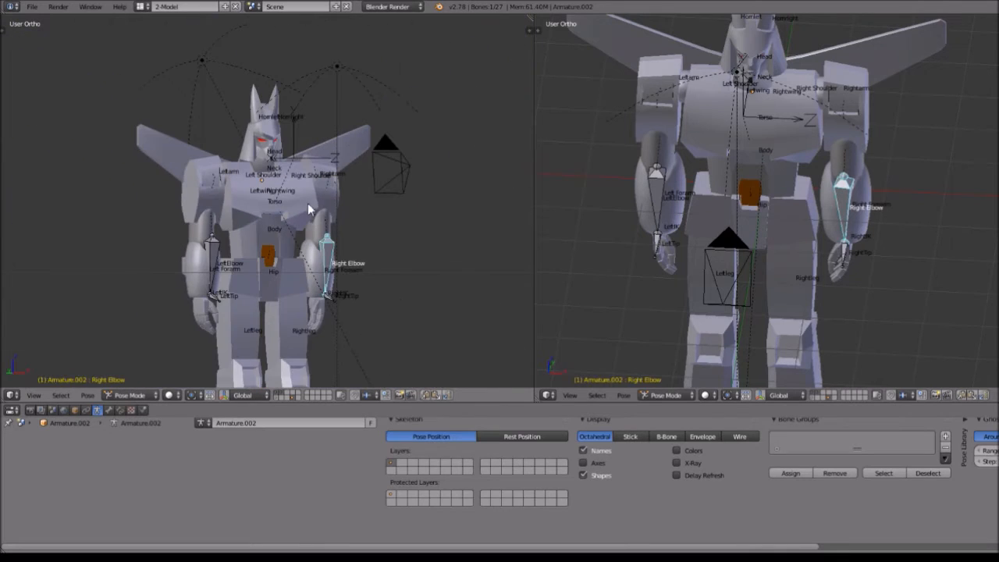
key(s)
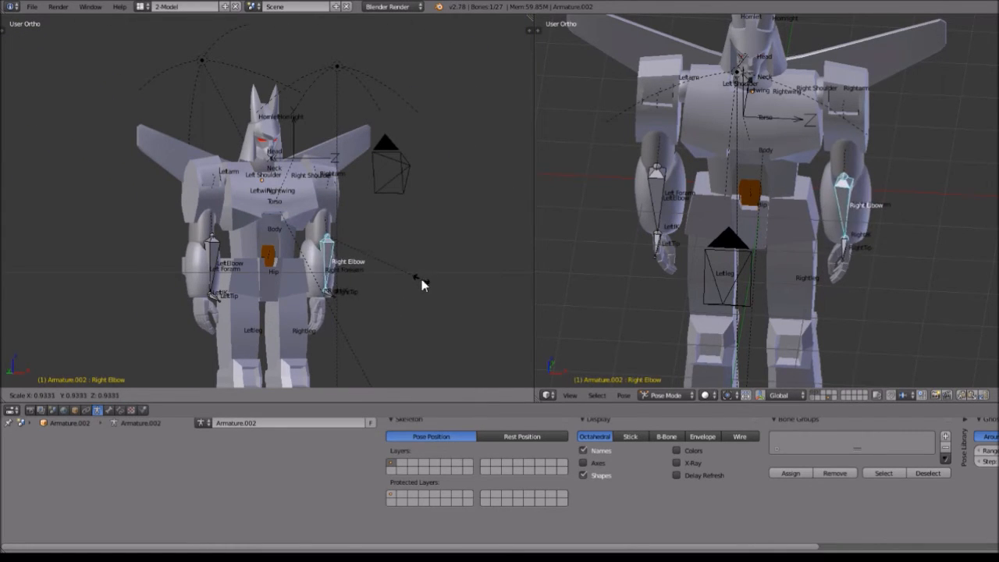
key(Escape)
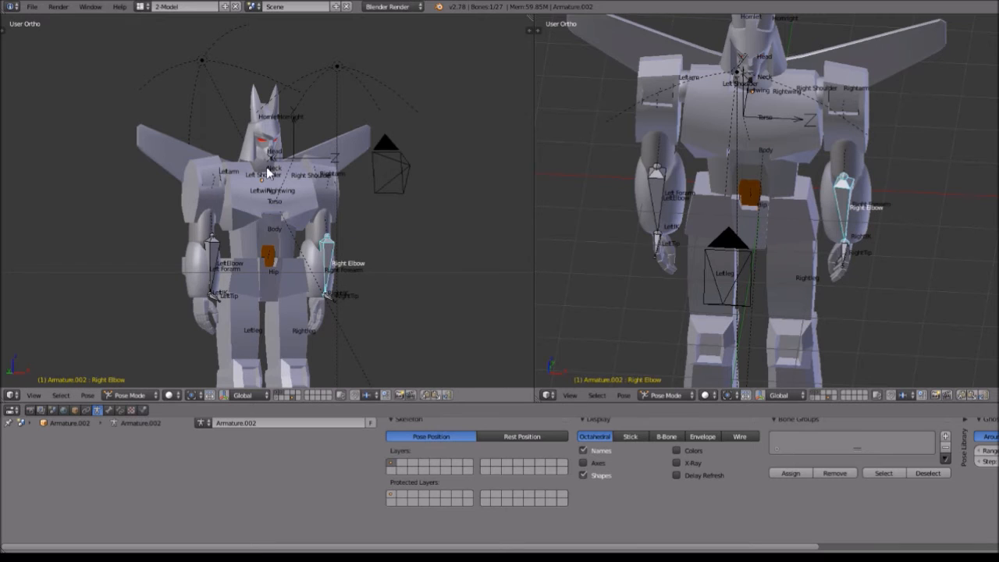
Step: Examine the winged robot's full figure, separate body parts and both elbow bones from the front and from both angled sides
middle_drag(426, 205, 338, 184)
shift+middle_drag(270, 254, 342, 190)
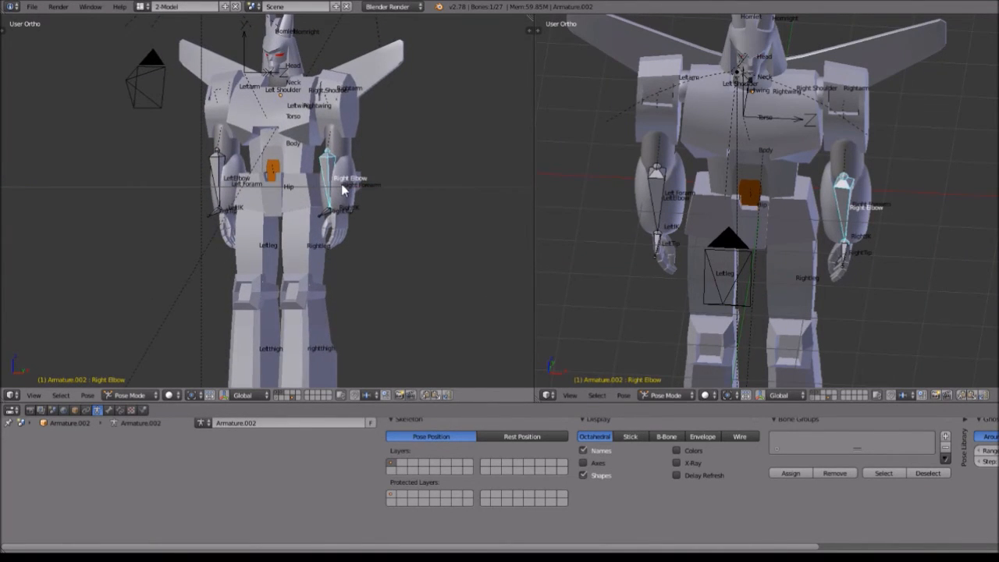
shift+middle_drag(380, 135, 347, 201)
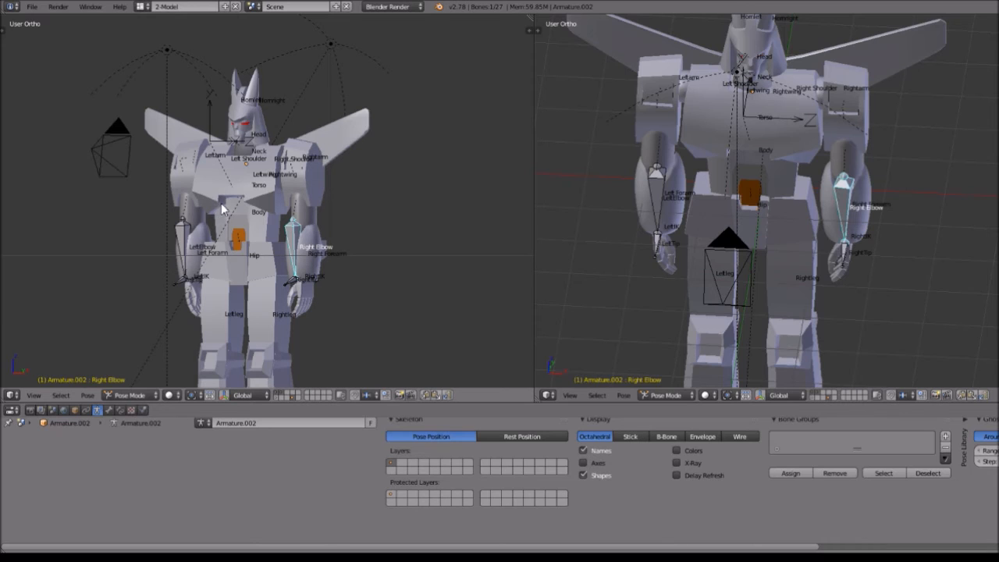
shift+middle_drag(219, 202, 269, 181)
middle_drag(285, 252, 312, 266)
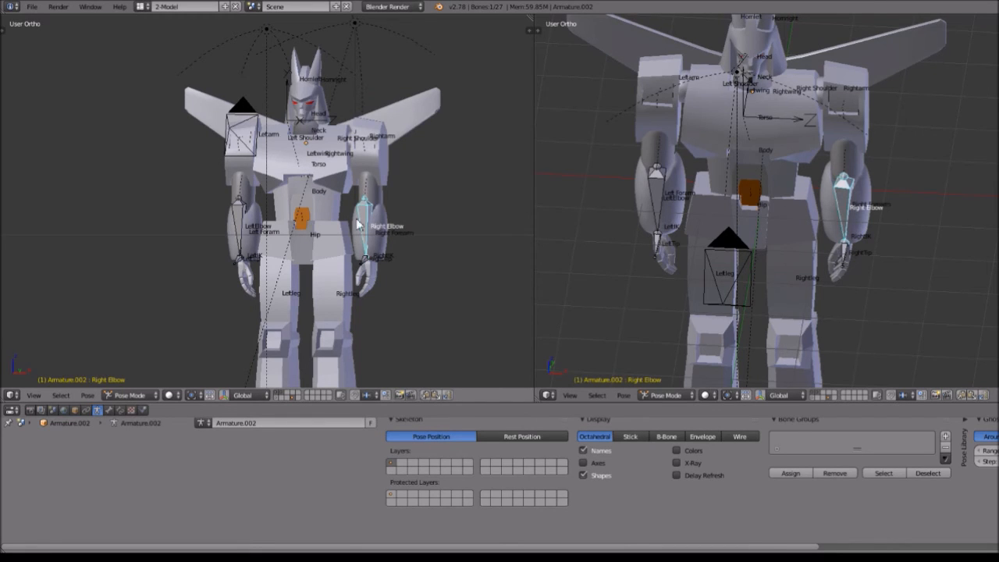
shift+middle_drag(408, 144, 375, 167)
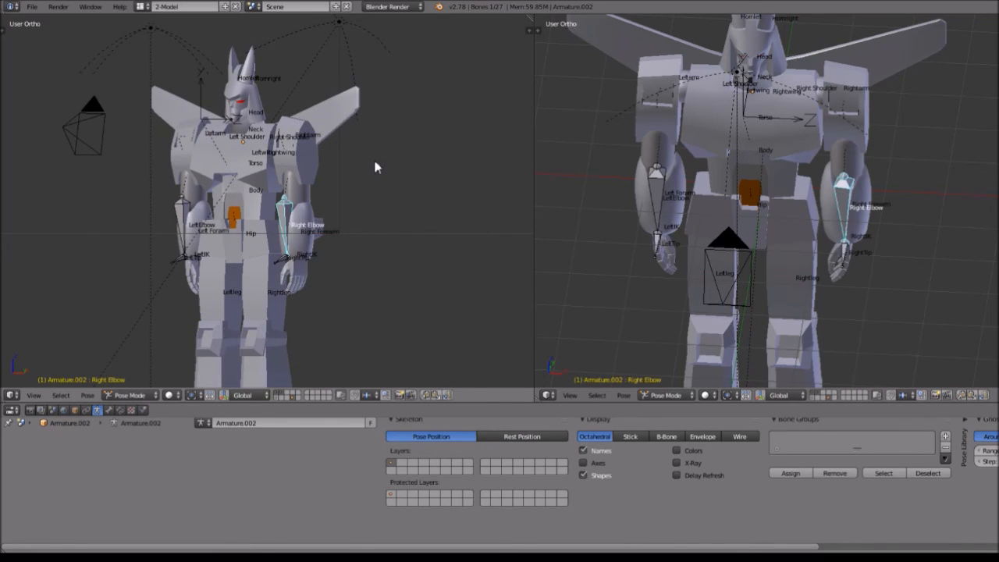
middle_drag(375, 167, 313, 179)
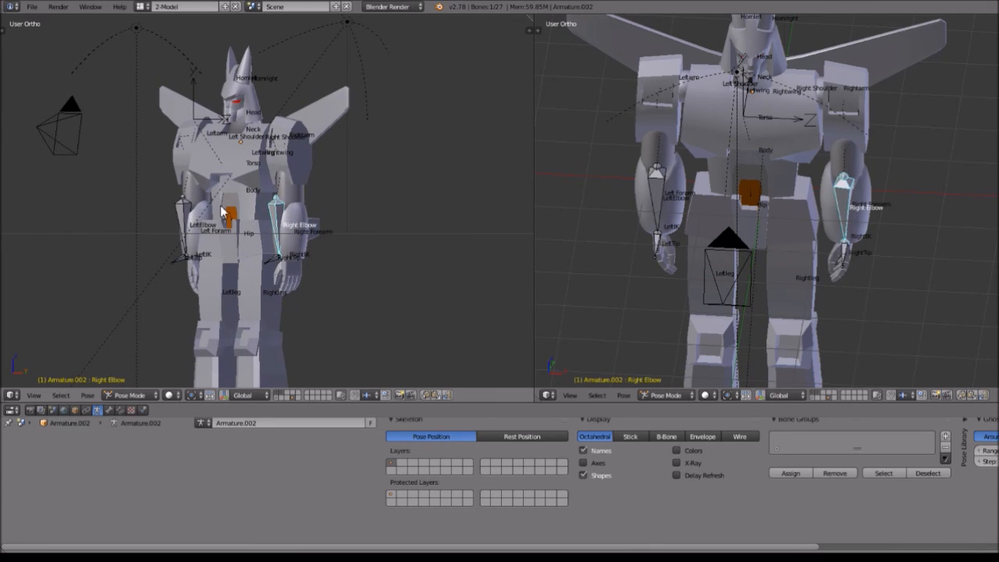
shift+middle_drag(225, 211, 267, 211)
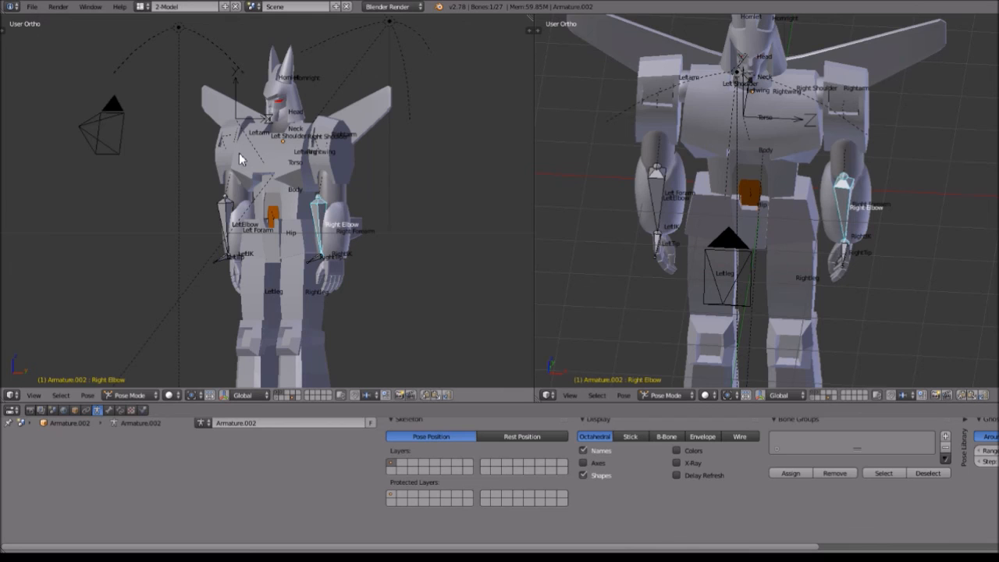
middle_drag(111, 208, 217, 214)
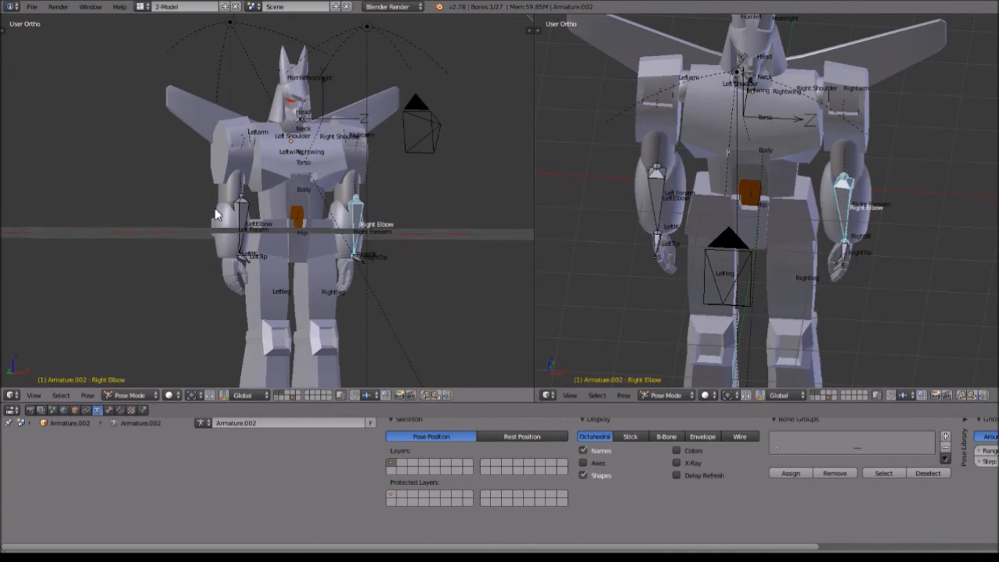